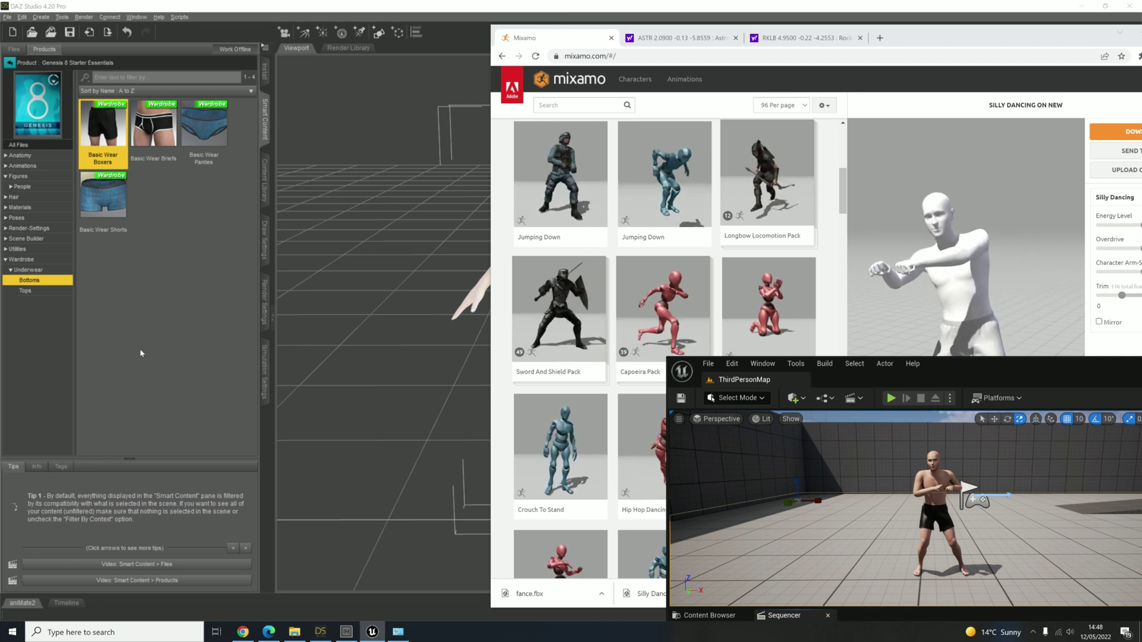
# Look over the Genesis 8.1 Male figure and its face-generation settings in DAZ Studio, and view the Mixamo page
pyautogui.click(317, 635)
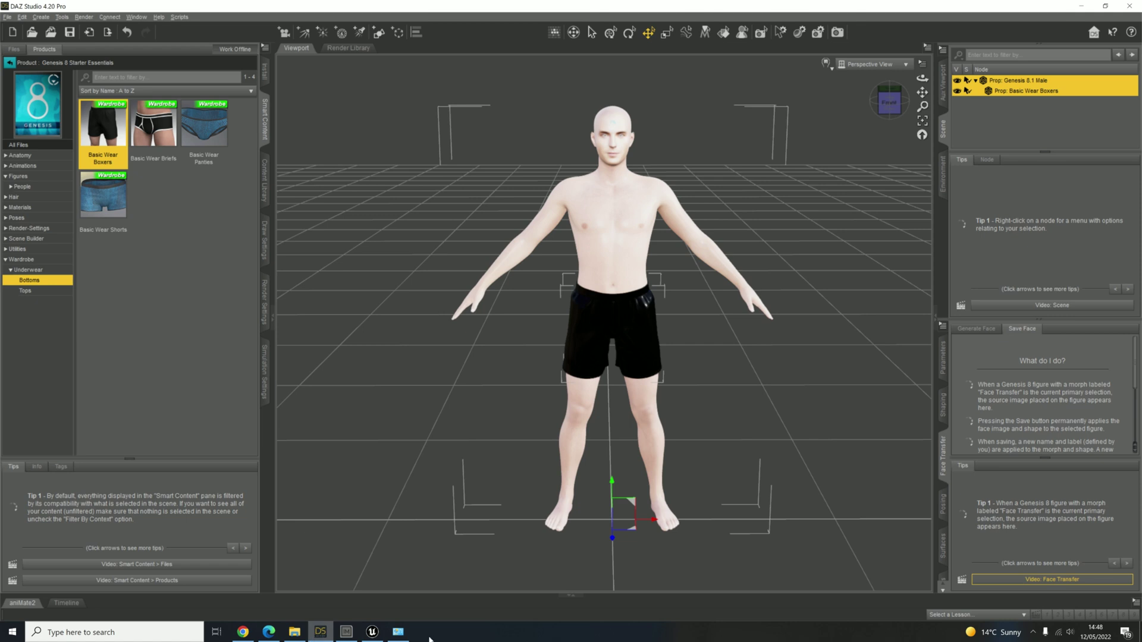
pyautogui.click(974, 328)
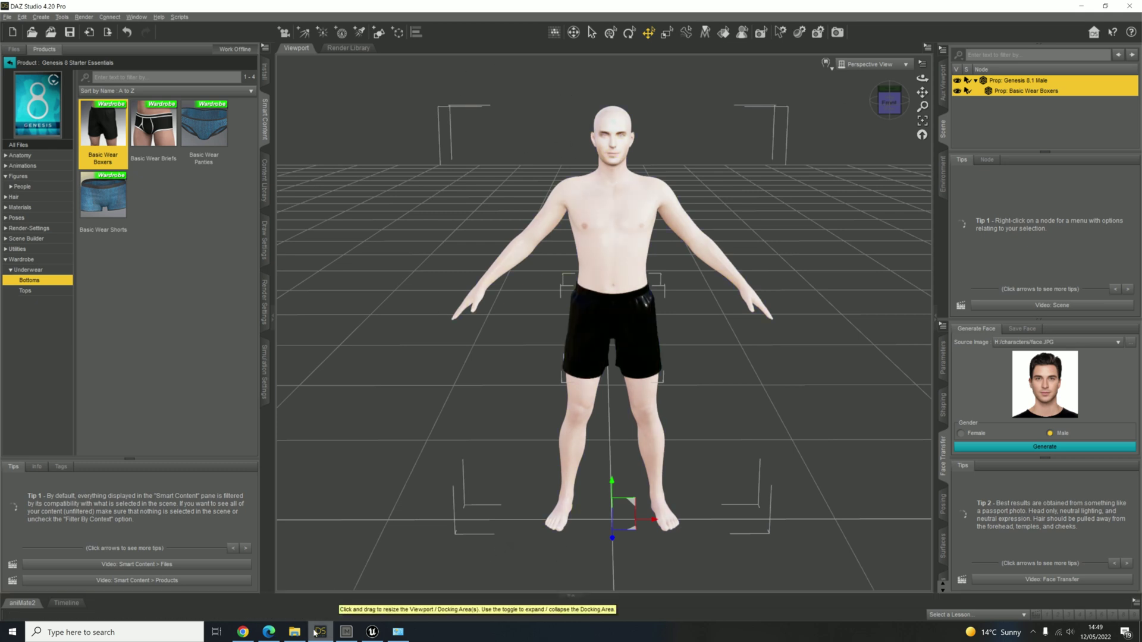
pyautogui.click(252, 633)
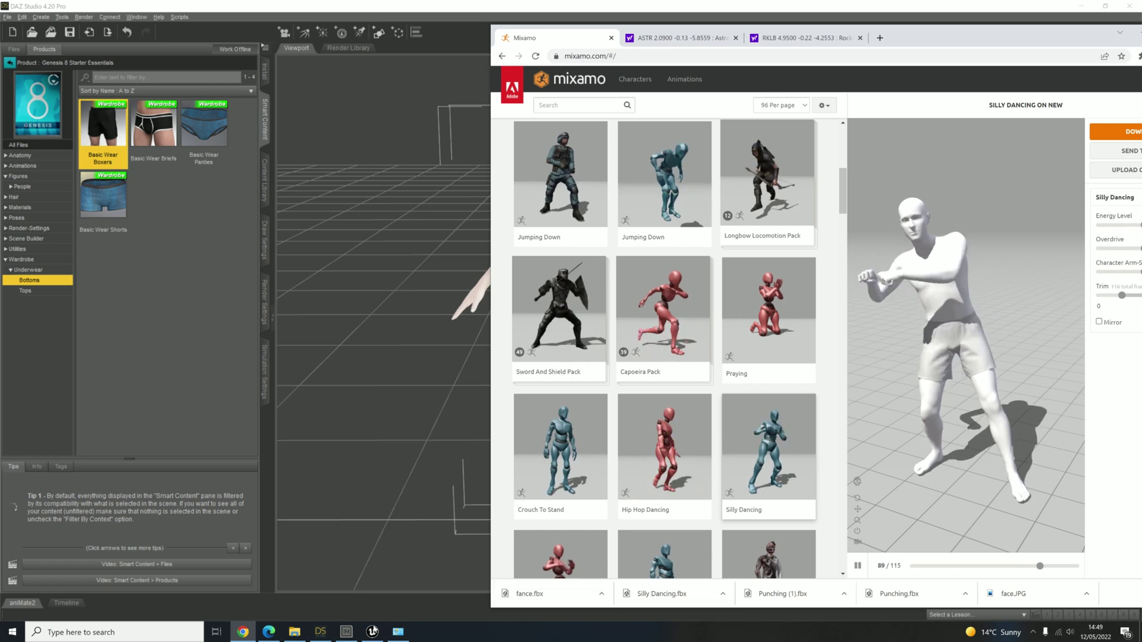
# Switch to Unreal Engine and play the Silly_Dancing character's animation in the level sequence from near its start
pyautogui.click(373, 632)
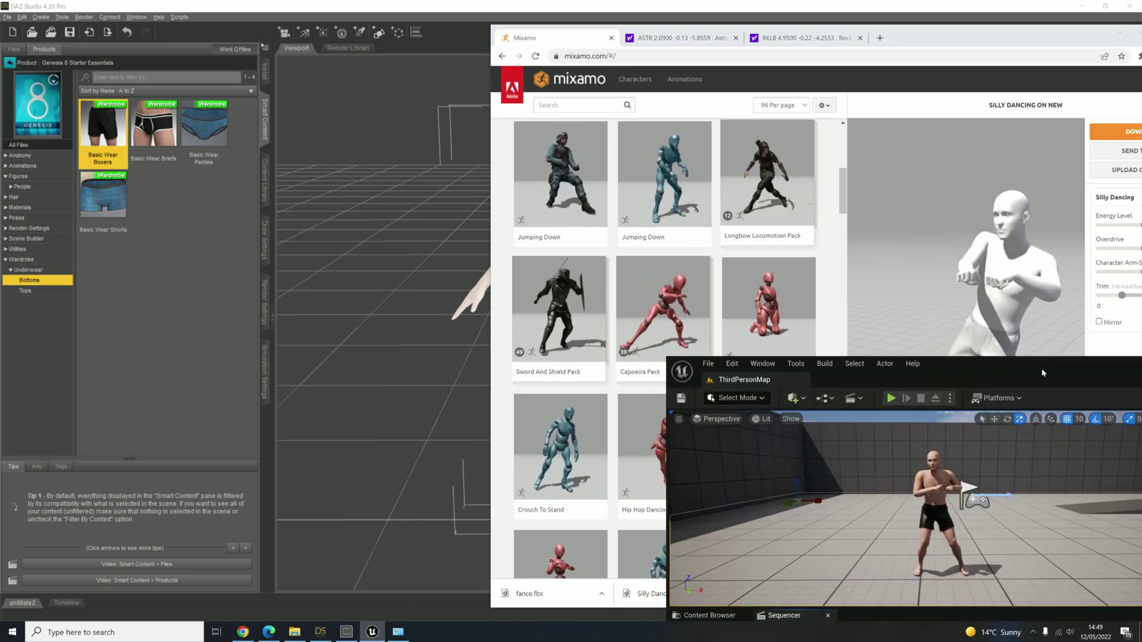
pyautogui.moveTo(1051, 363); pyautogui.dragTo(655, 152)
pyautogui.press('space')
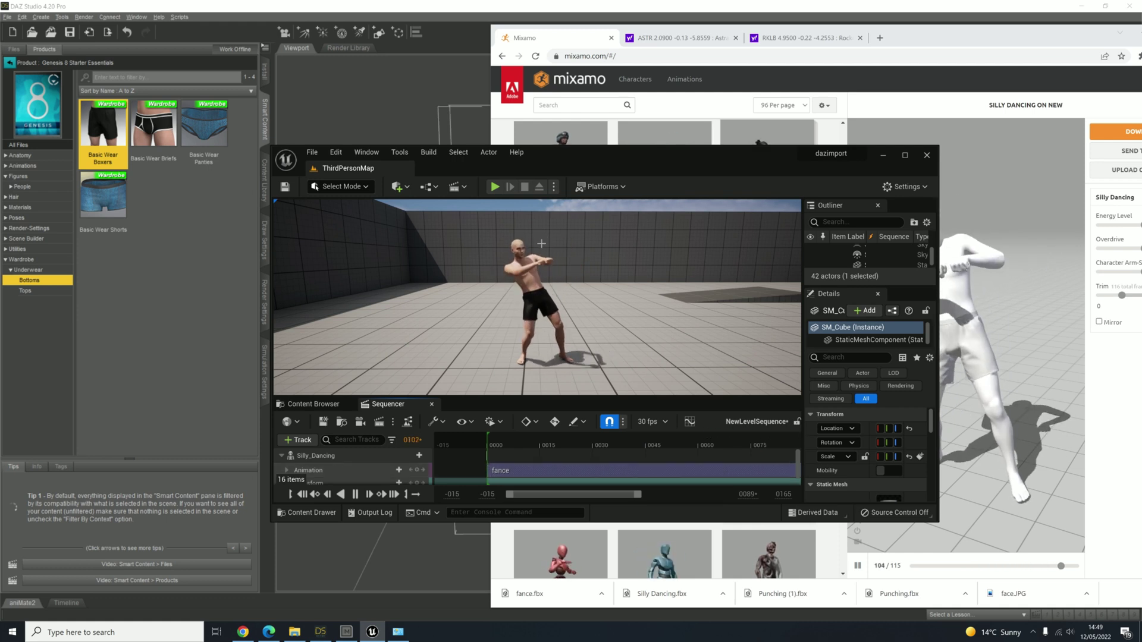
pyautogui.press('space')
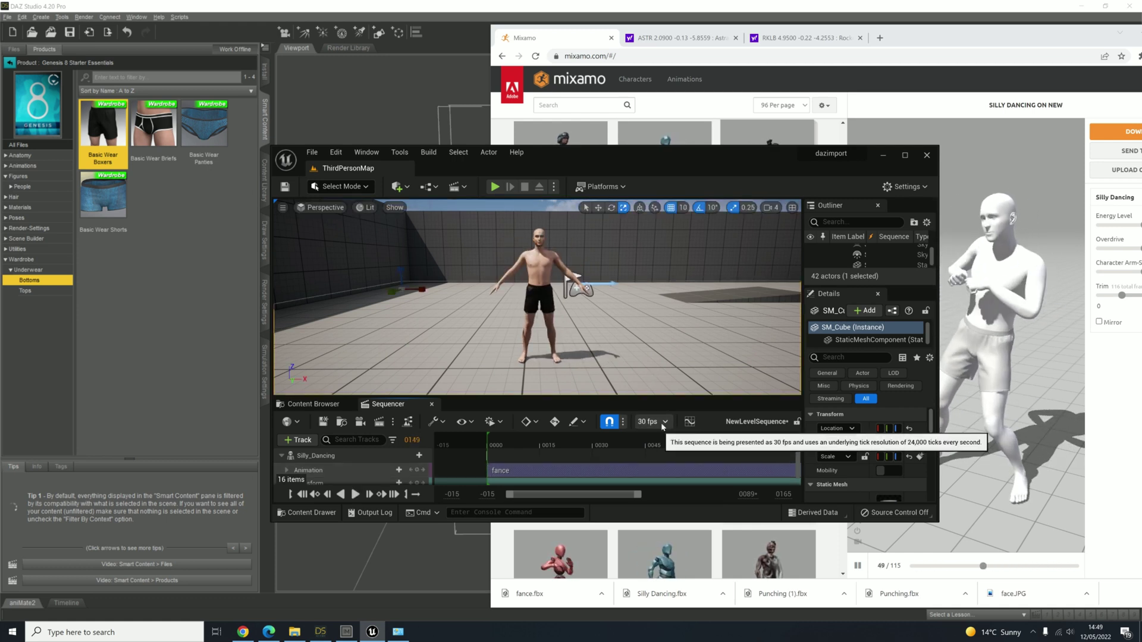
pyautogui.click(502, 443)
pyautogui.press('space')
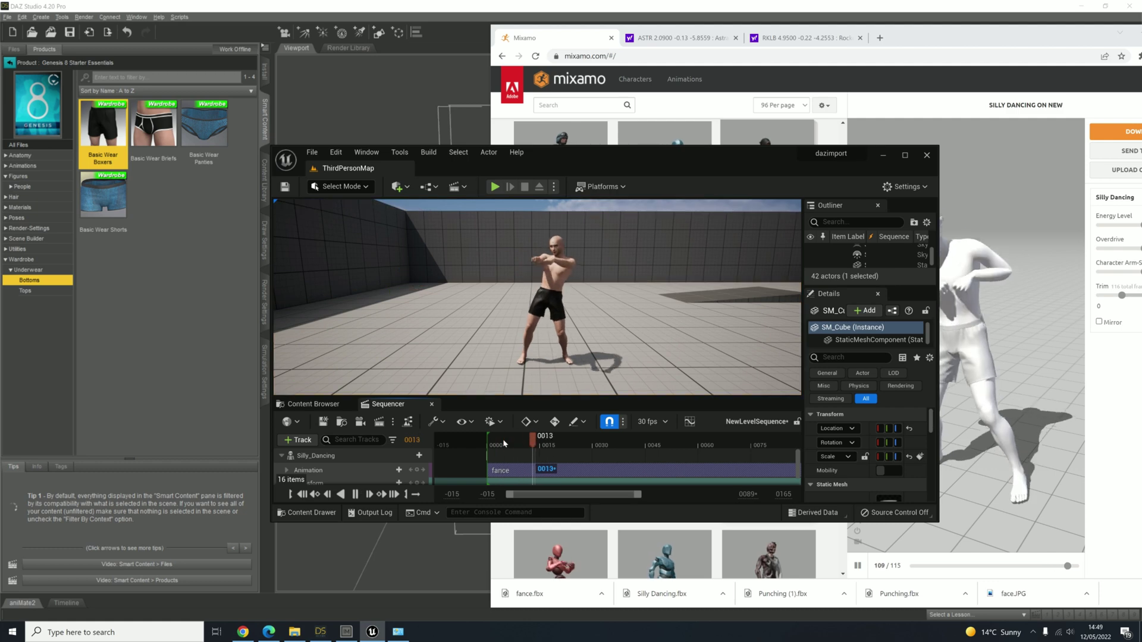
pyautogui.press('space')
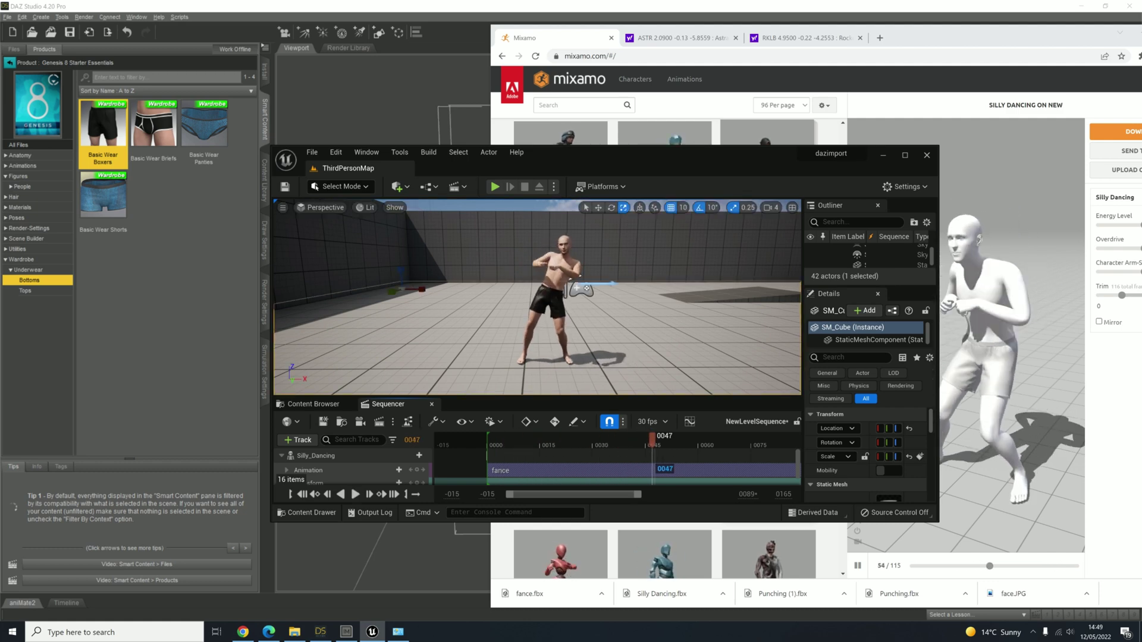
# Close the dazimport project in Unreal Engine without saving its content
pyautogui.click(929, 156)
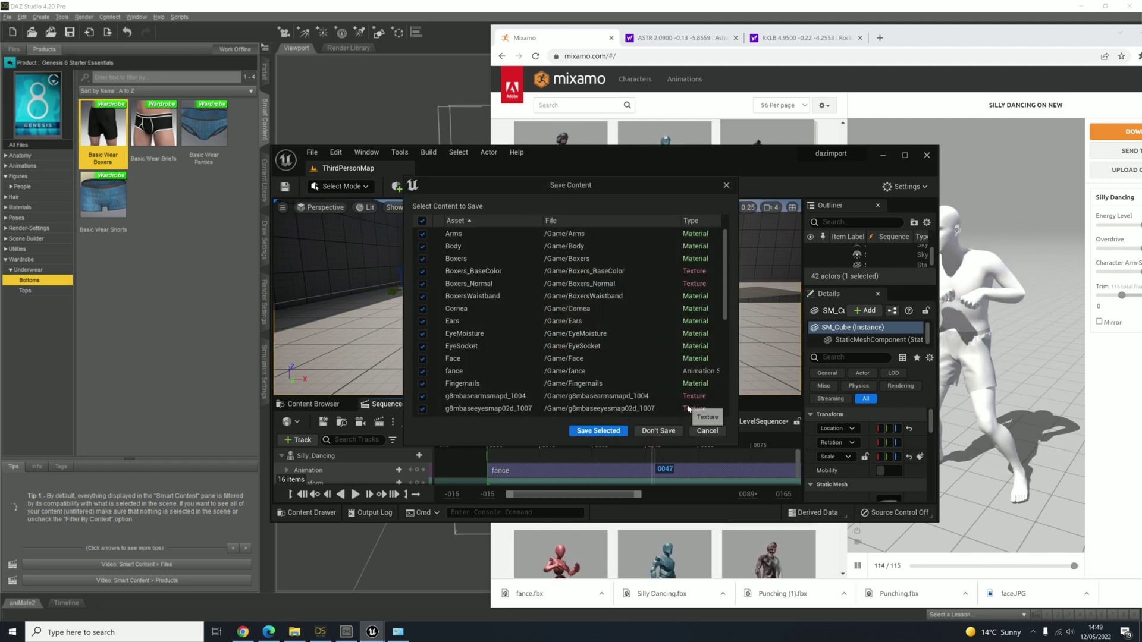
pyautogui.click(658, 430)
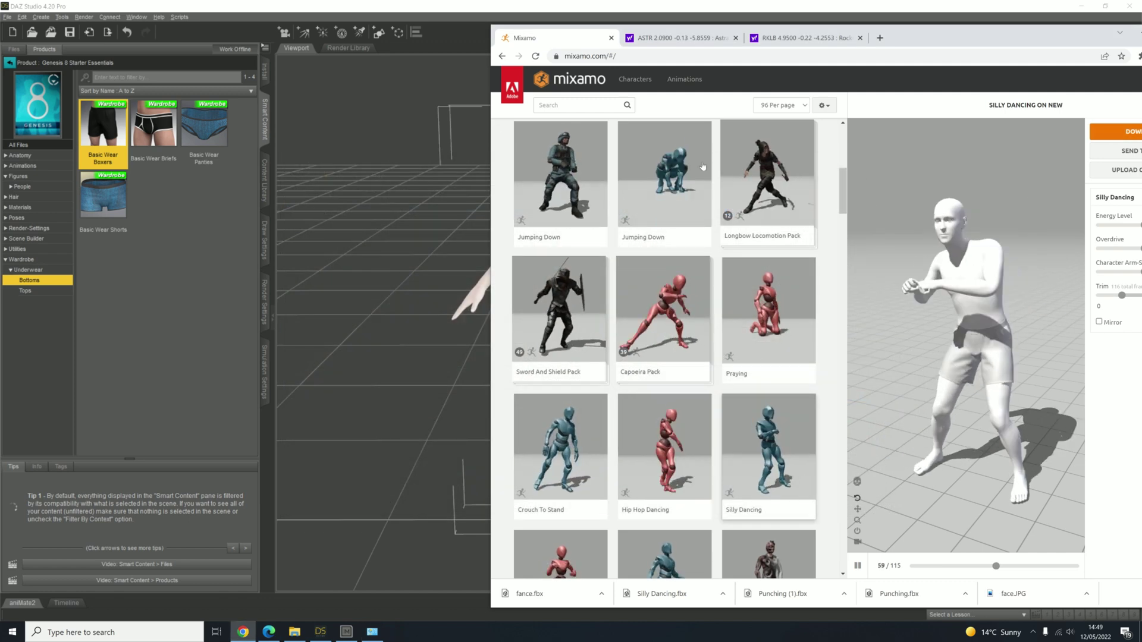
# Preview the first Jumping Down animation in Mixamo and browse the available characters
pyautogui.click(560, 179)
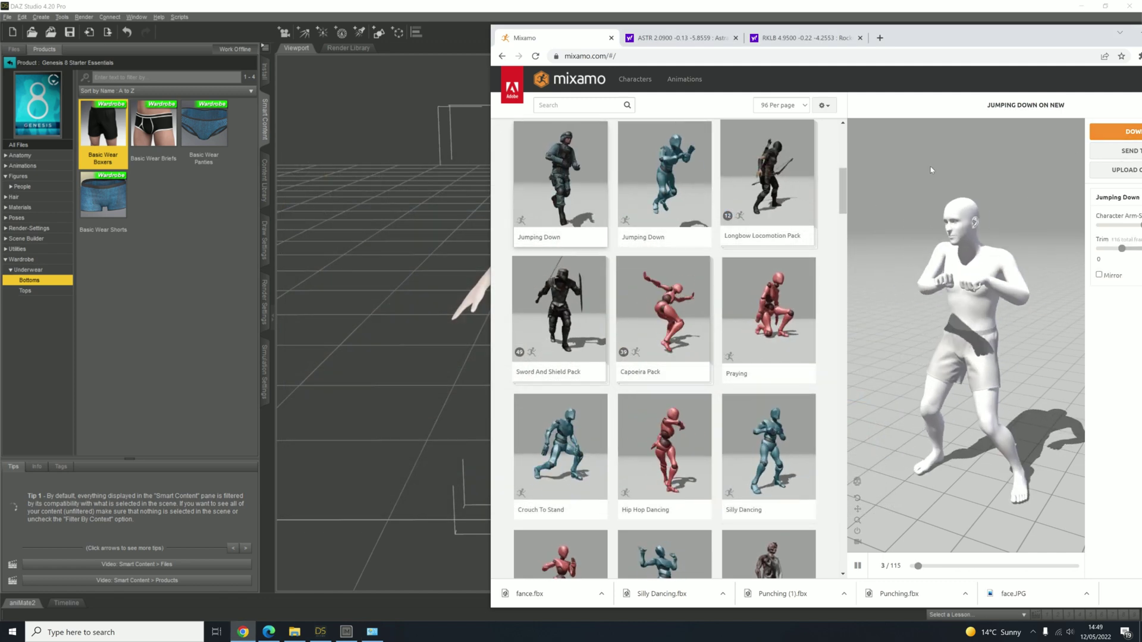
pyautogui.click(635, 79)
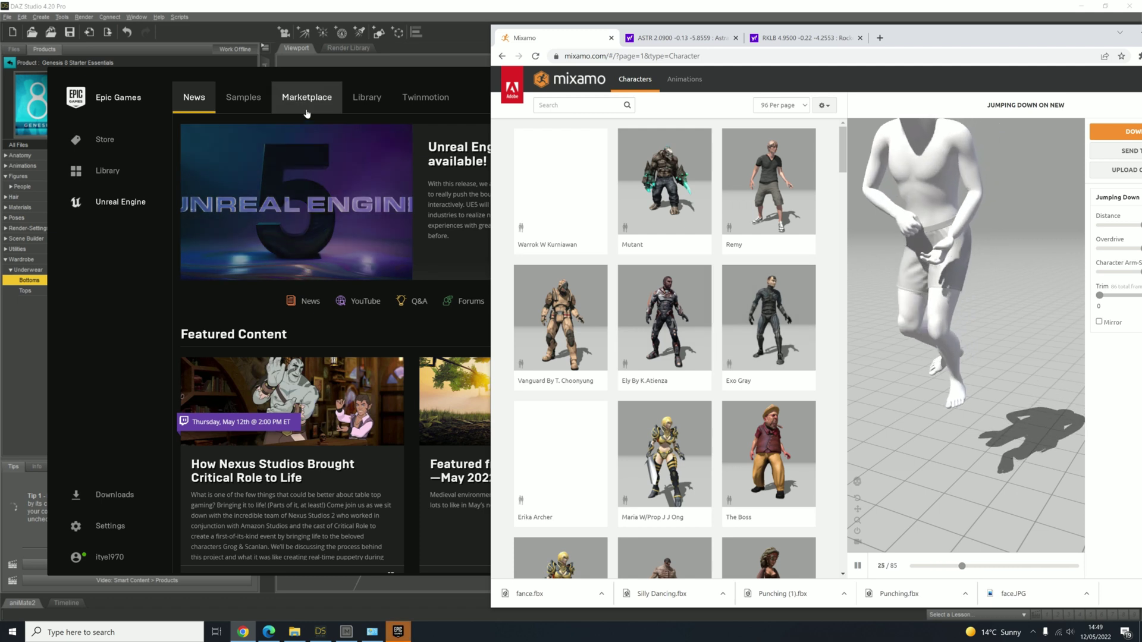
# Launch Unreal Engine 5.0.1 from the Epic Games launcher and create a Third Person game project named youtube
pyautogui.click(470, 89)
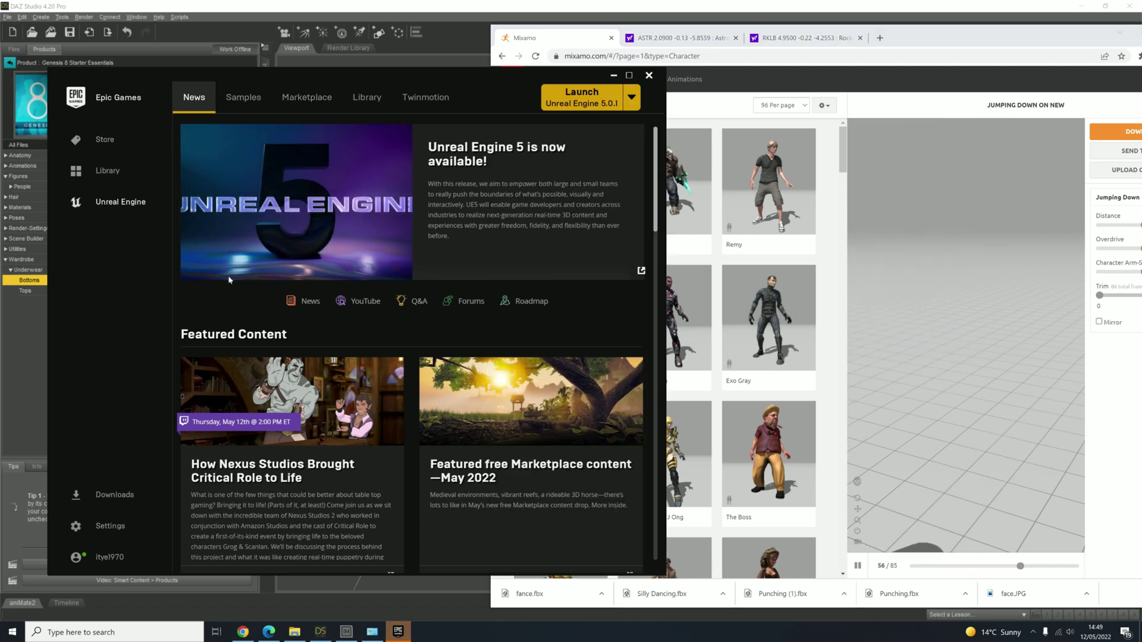
pyautogui.click(566, 103)
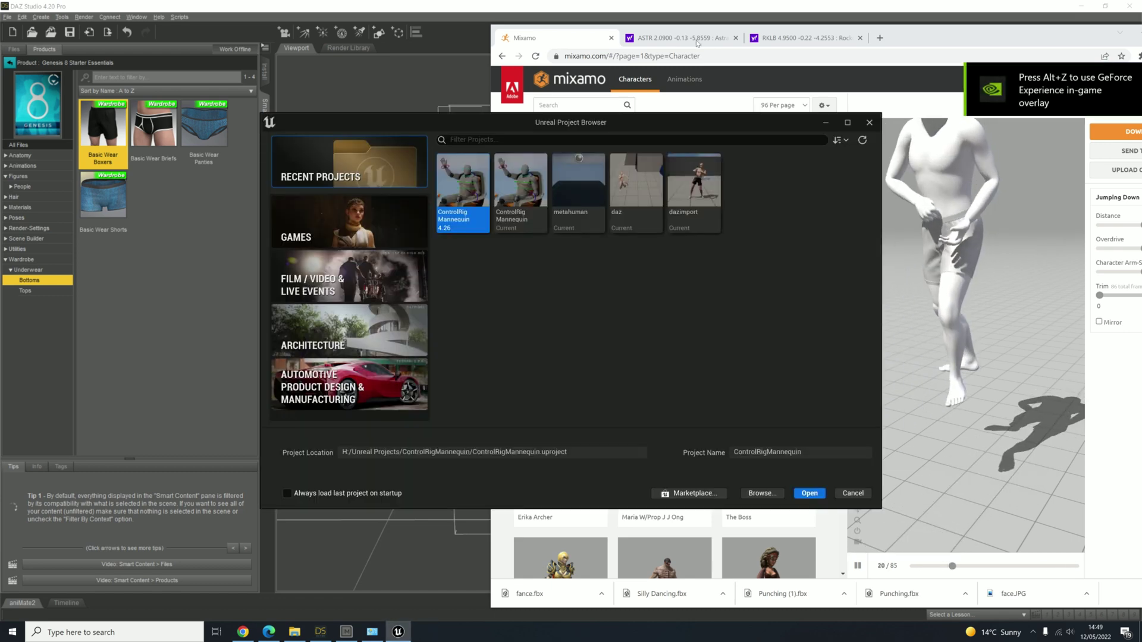
pyautogui.click(349, 222)
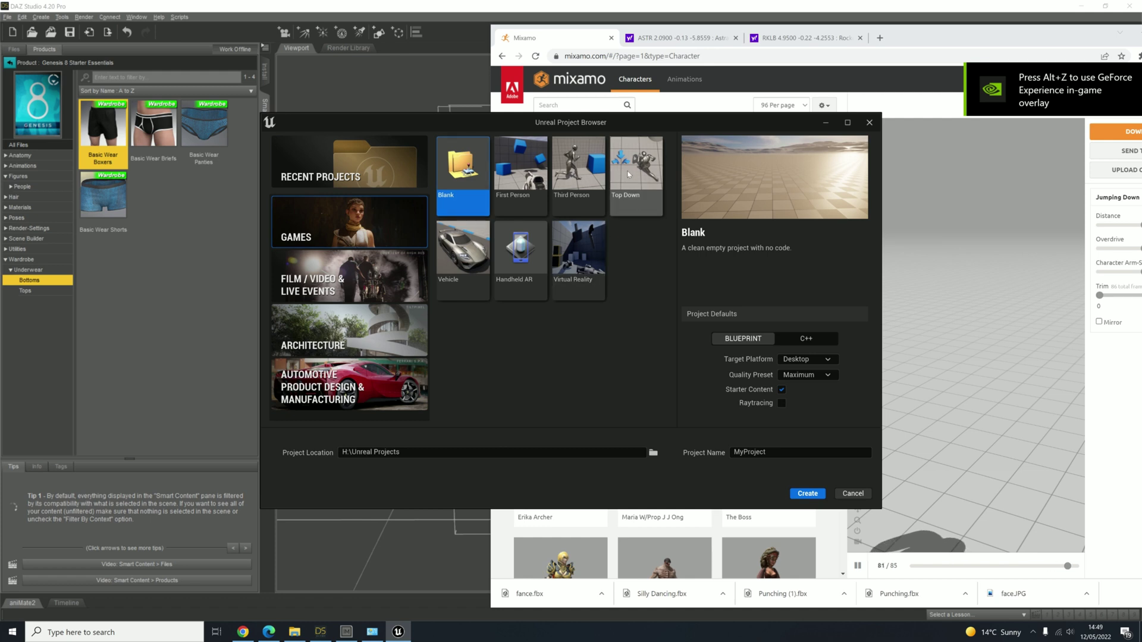
pyautogui.click(575, 179)
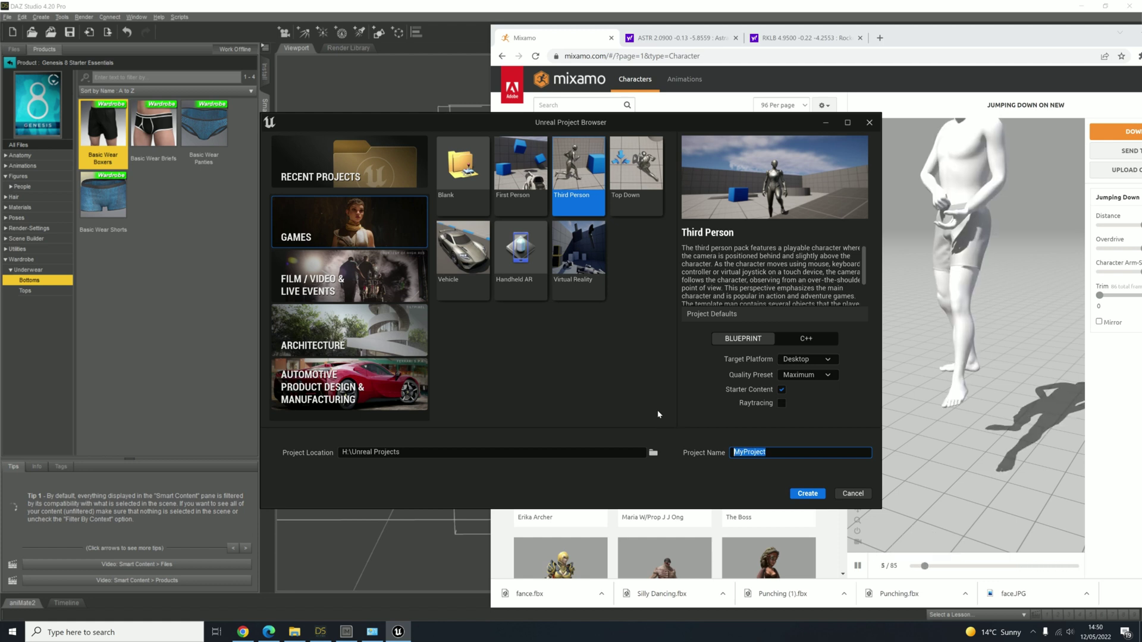
pyautogui.write('youtube')
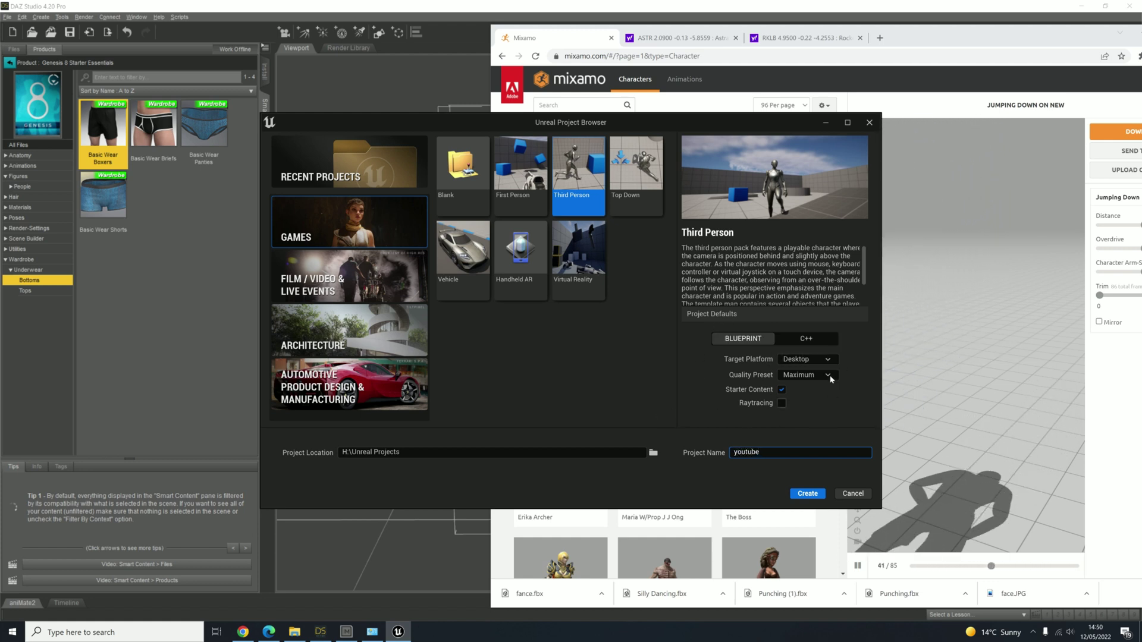
pyautogui.click(807, 493)
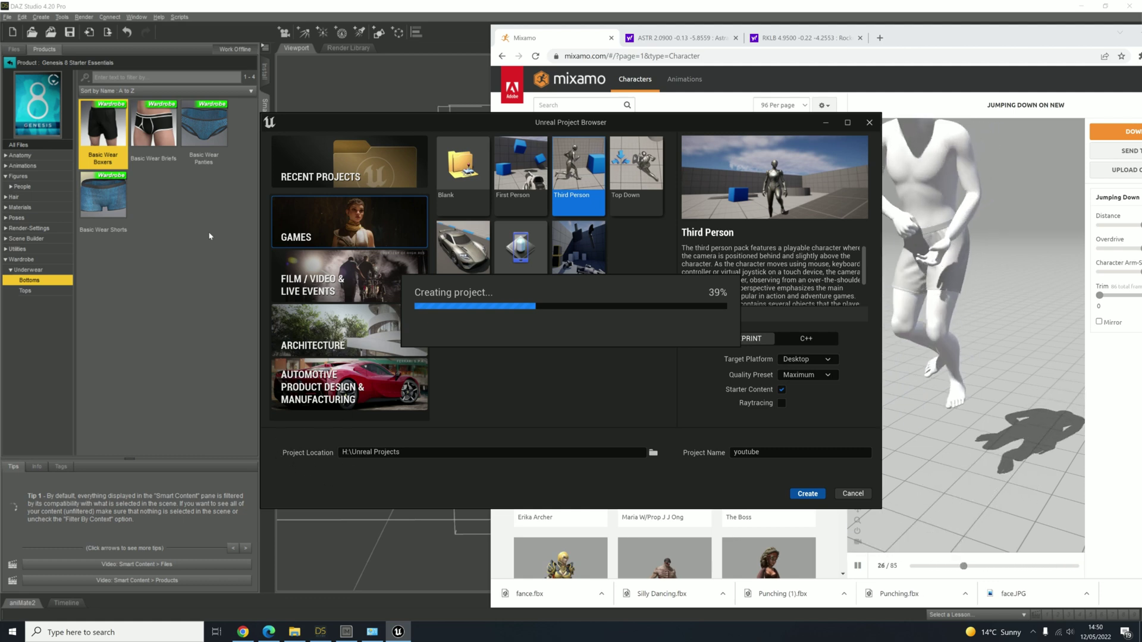
# Switch to DAZ Studio and delete the existing male figure together with its boxers from the scene
pyautogui.click(171, 9)
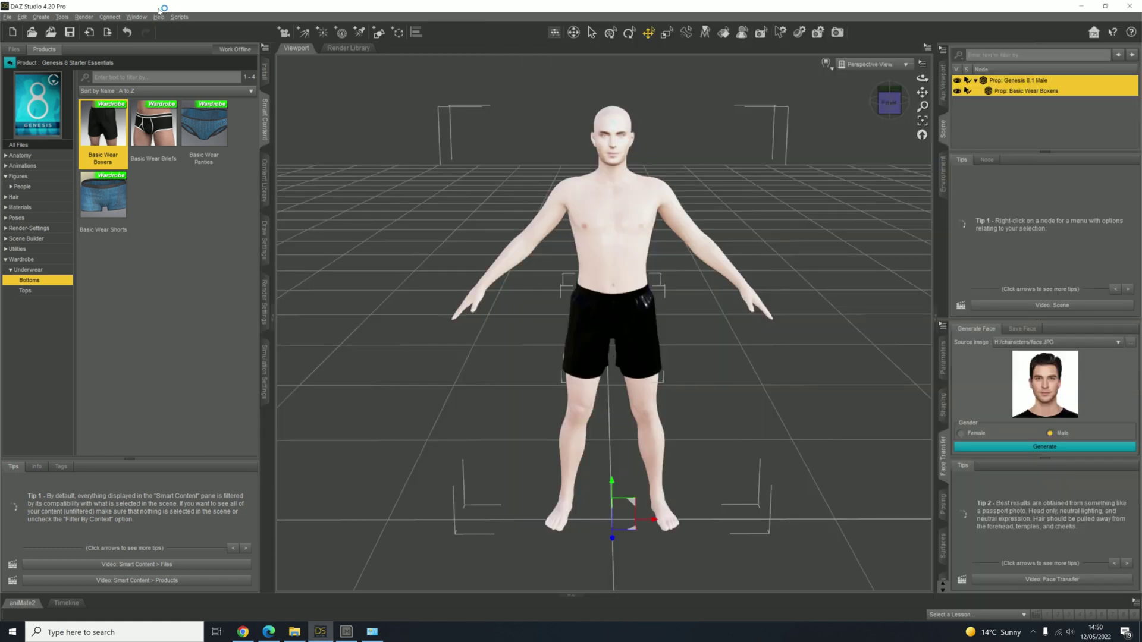
pyautogui.click(579, 237)
pyautogui.press('Delete')
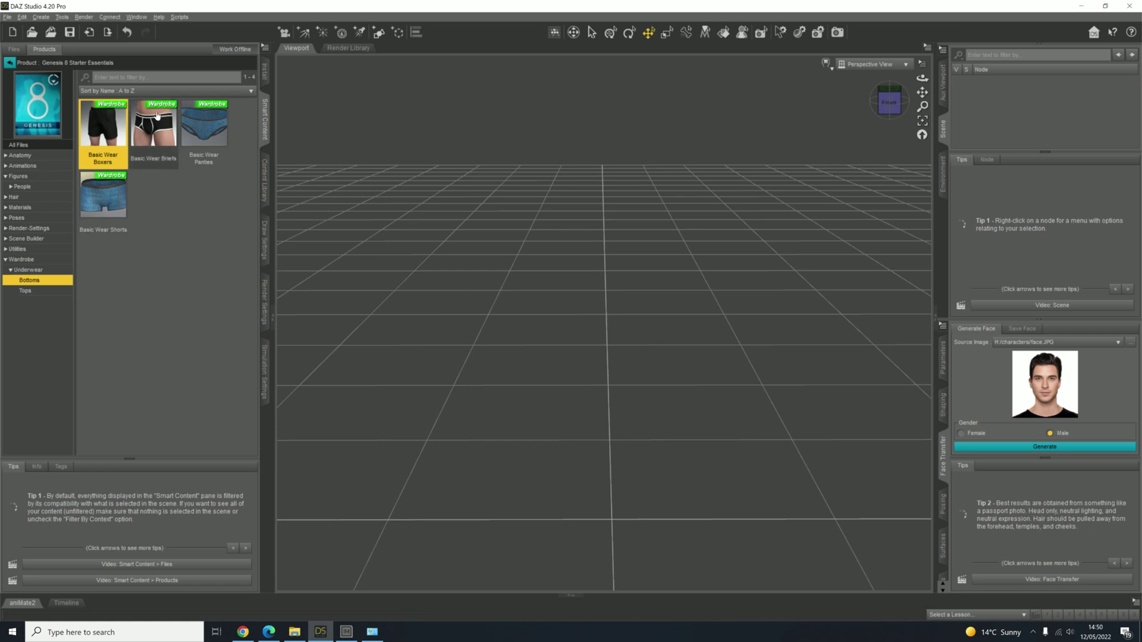
# Load the Genesis 8.1 Basic Male actor from the male Real World figures into the scene
pyautogui.click(10, 187)
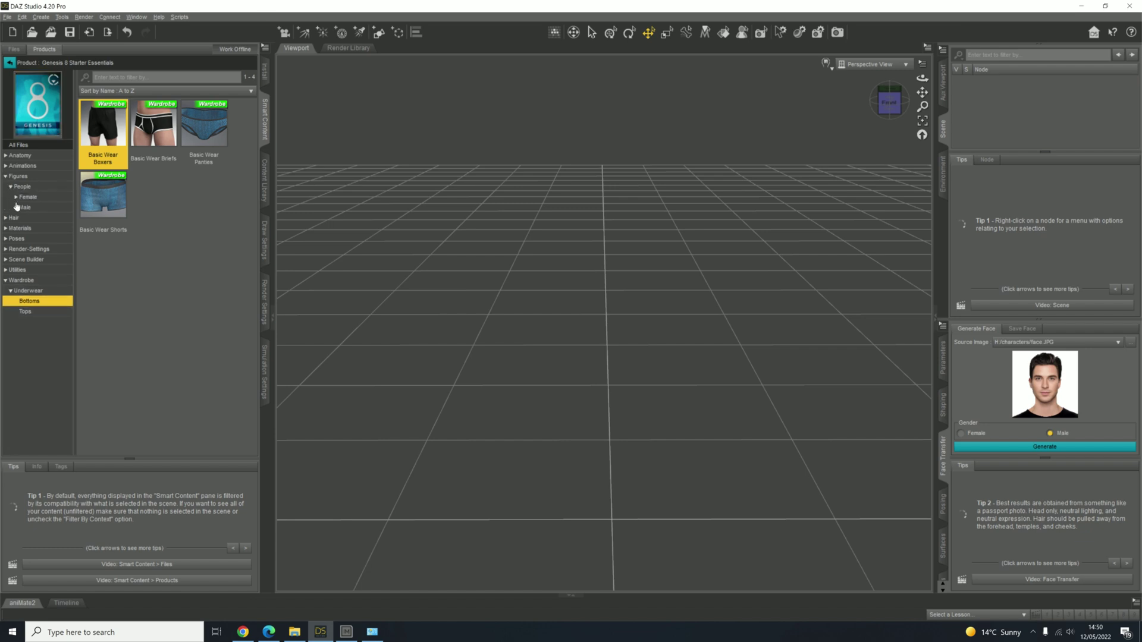
pyautogui.click(16, 208)
pyautogui.click(33, 218)
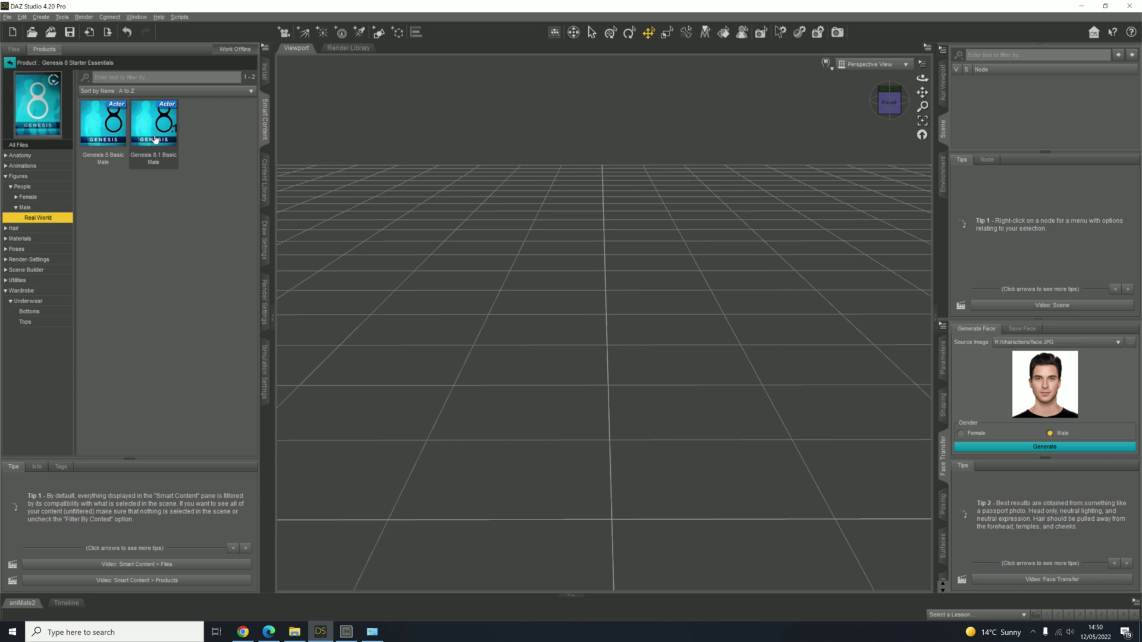
pyautogui.doubleClick(154, 140)
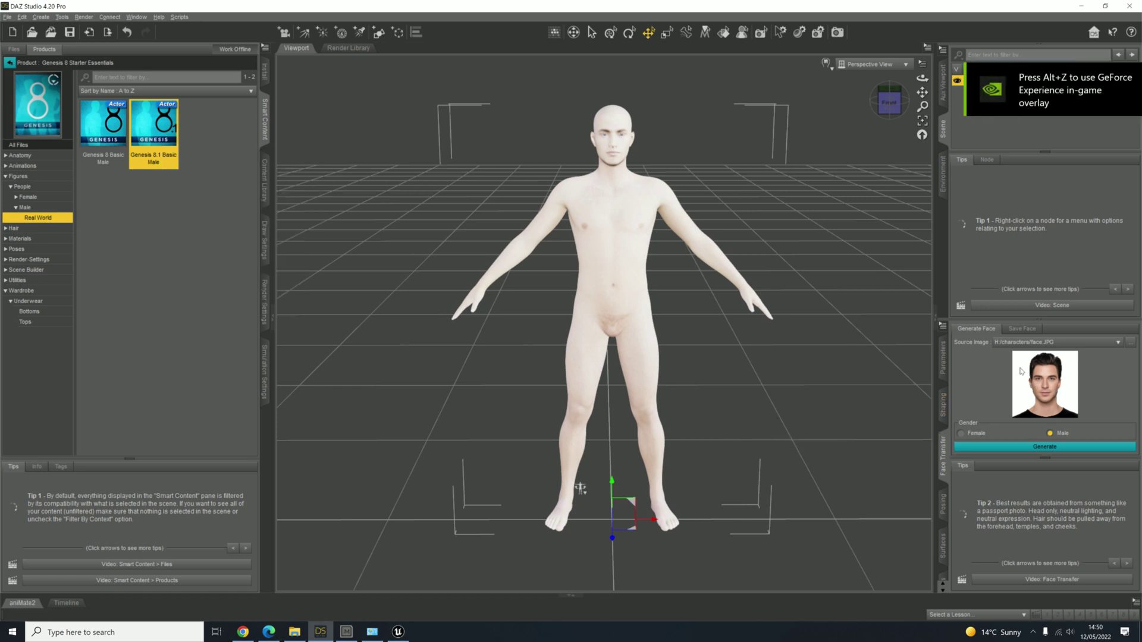
# Generate a male Face Transfer from face.JPG and replace it on the selected figure
pyautogui.click(1132, 346)
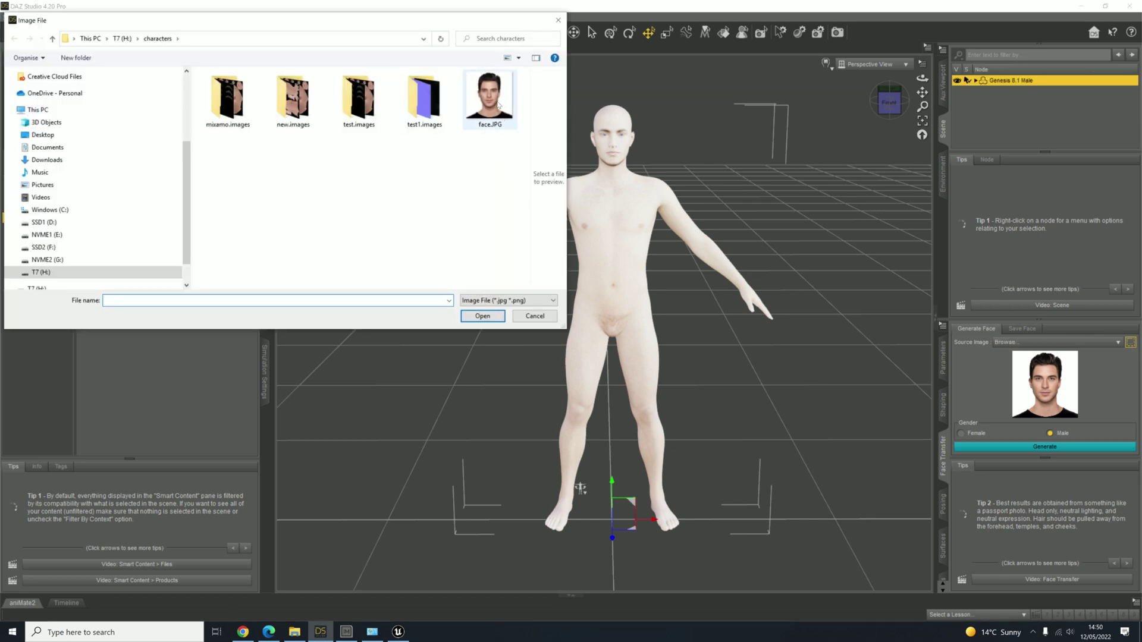
pyautogui.click(537, 316)
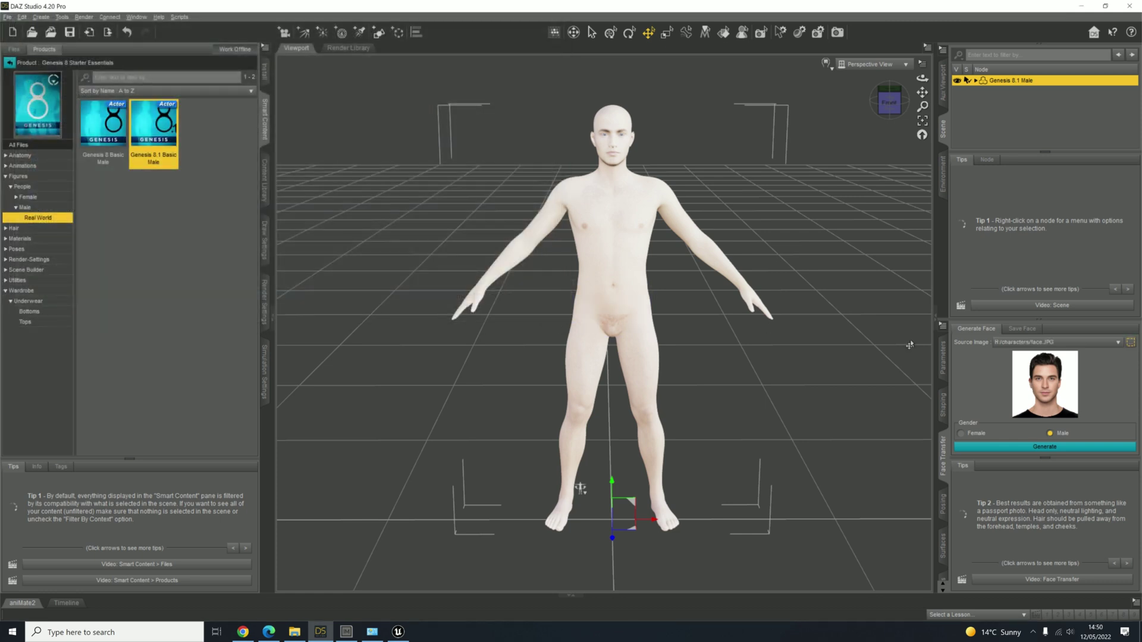
pyautogui.click(623, 123)
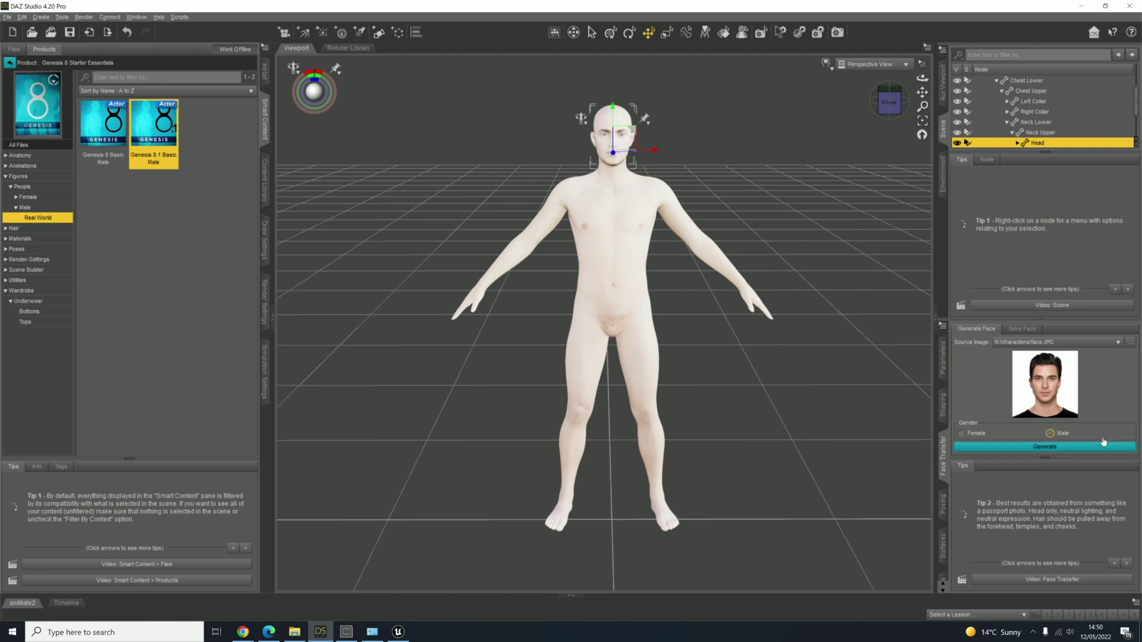
pyautogui.click(1049, 434)
pyautogui.click(1034, 447)
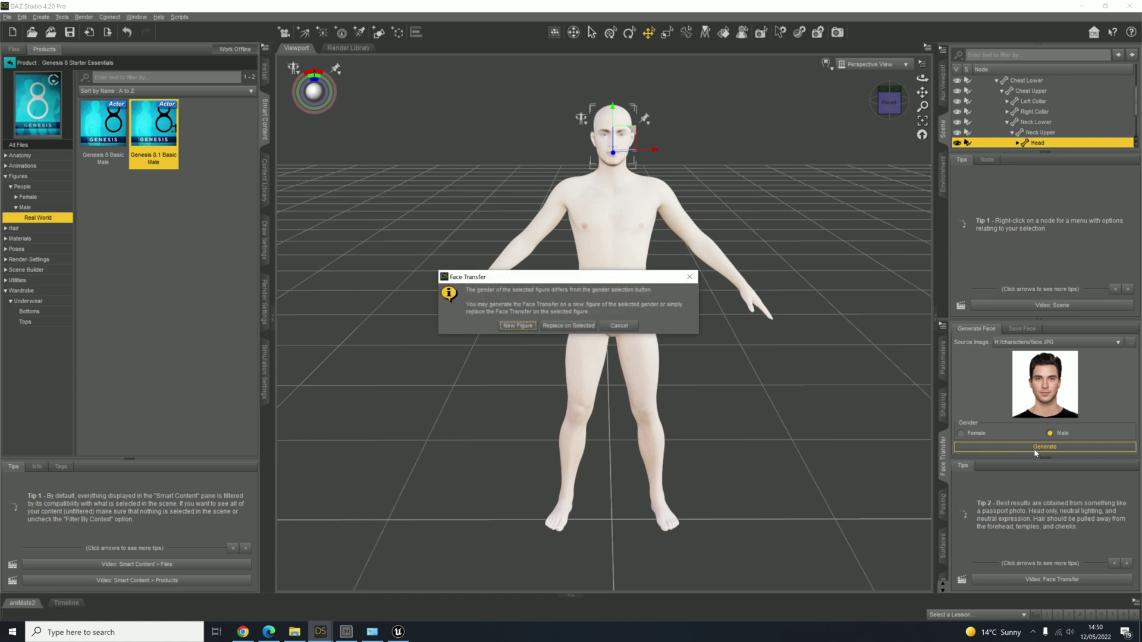
pyautogui.moveTo(539, 283); pyautogui.dragTo(424, 245)
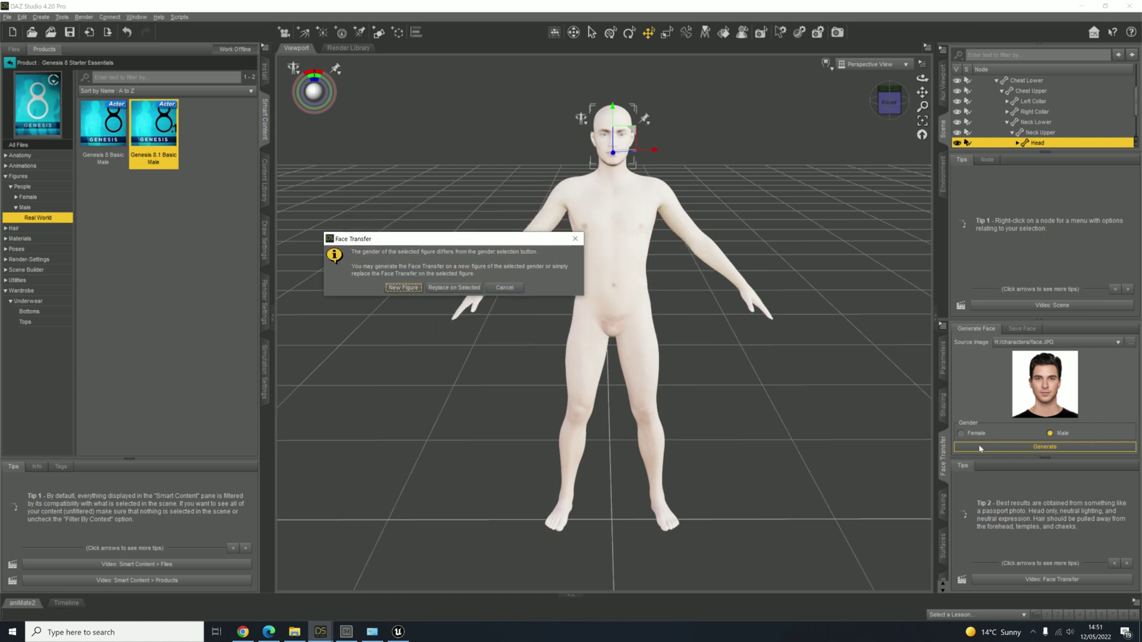
pyautogui.click(453, 288)
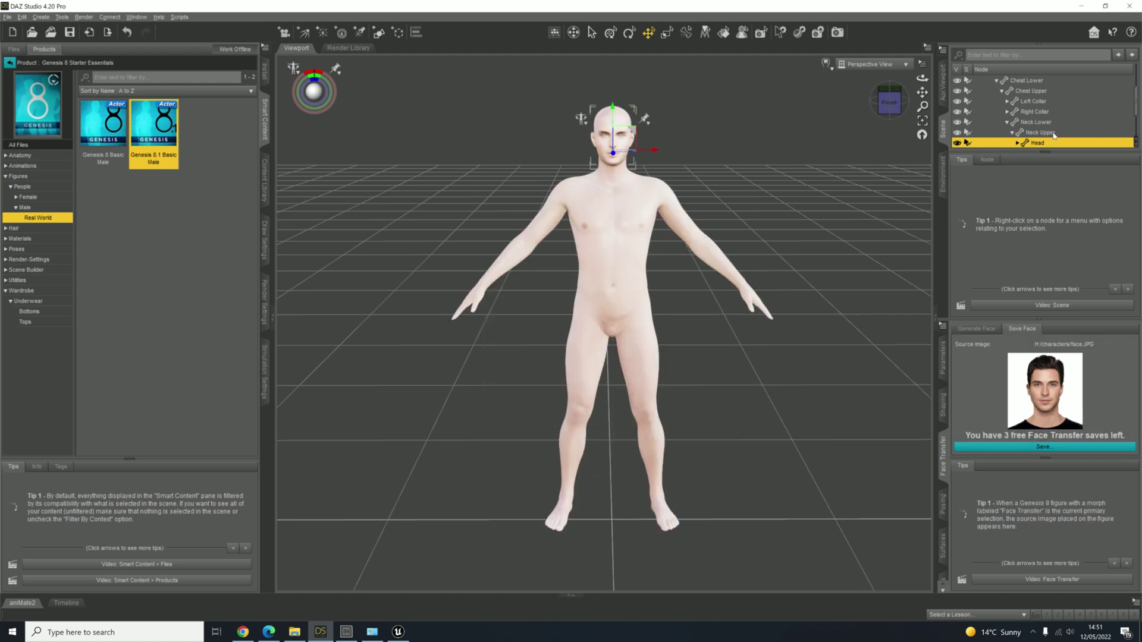
# Select the whole Genesis 8.1 Male figure and dress it in the Basic Wear Boxers from the underwear bottoms
pyautogui.scroll(2, 1049, 127)
pyautogui.click(1019, 82)
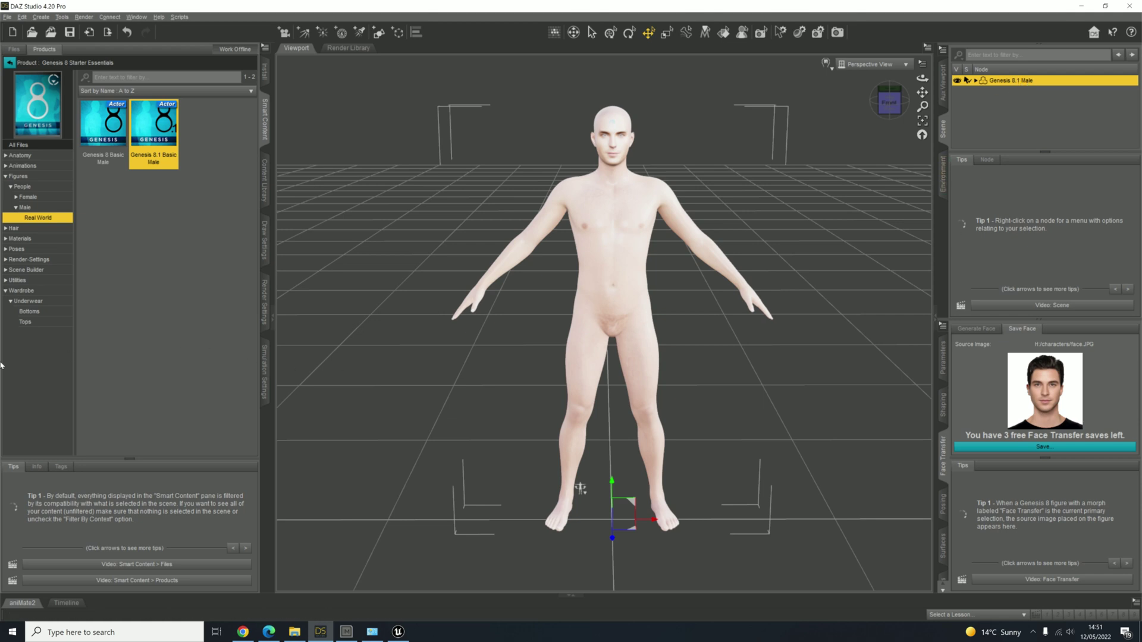
pyautogui.click(34, 312)
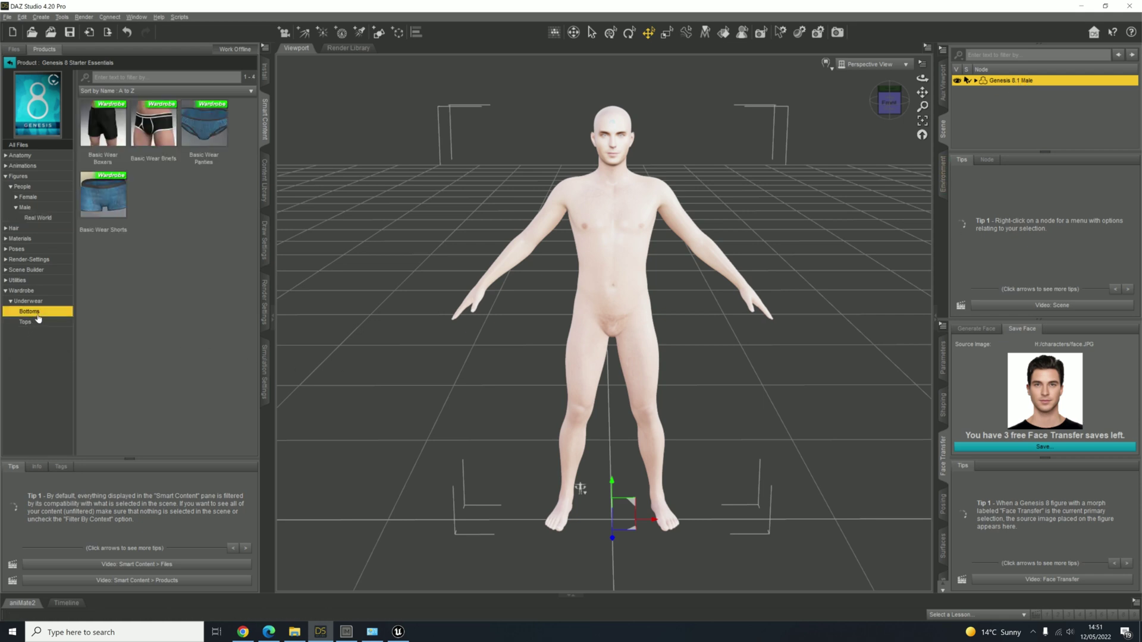
pyautogui.click(112, 128)
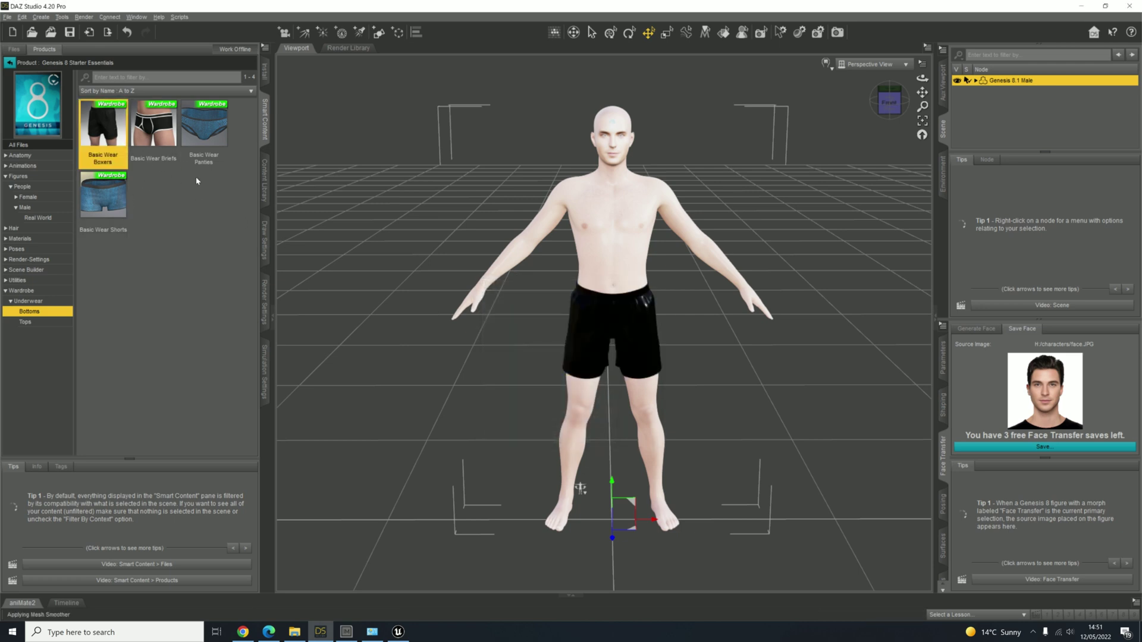
pyautogui.click(974, 81)
pyautogui.click(974, 81)
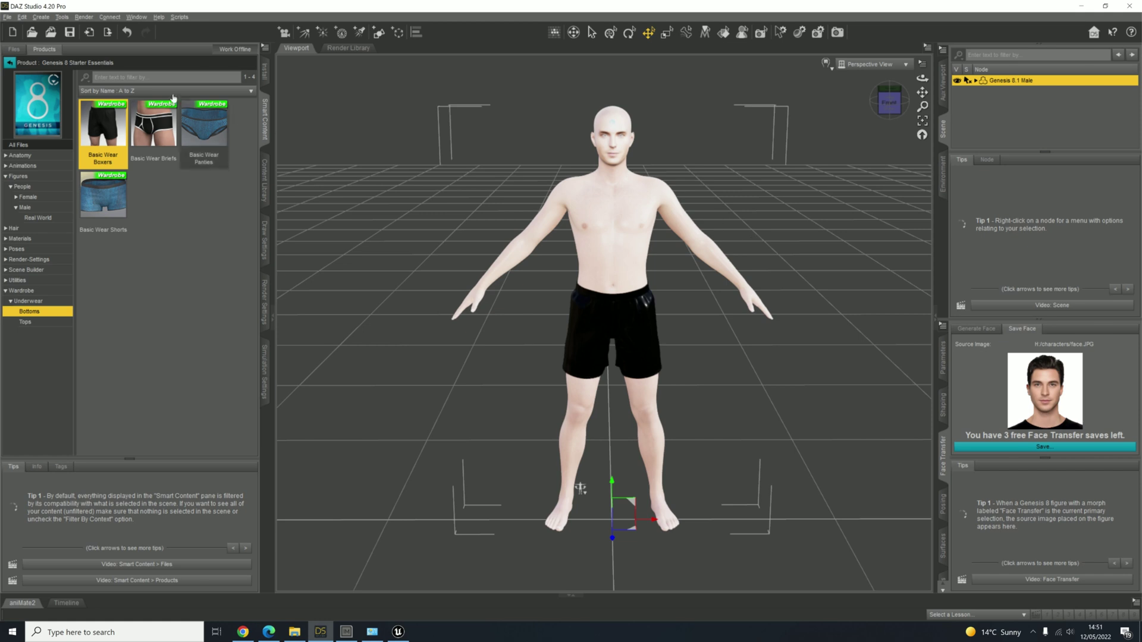
# Convert the rigged Genesis 8.1 Male figure to a prop
pyautogui.click(24, 17)
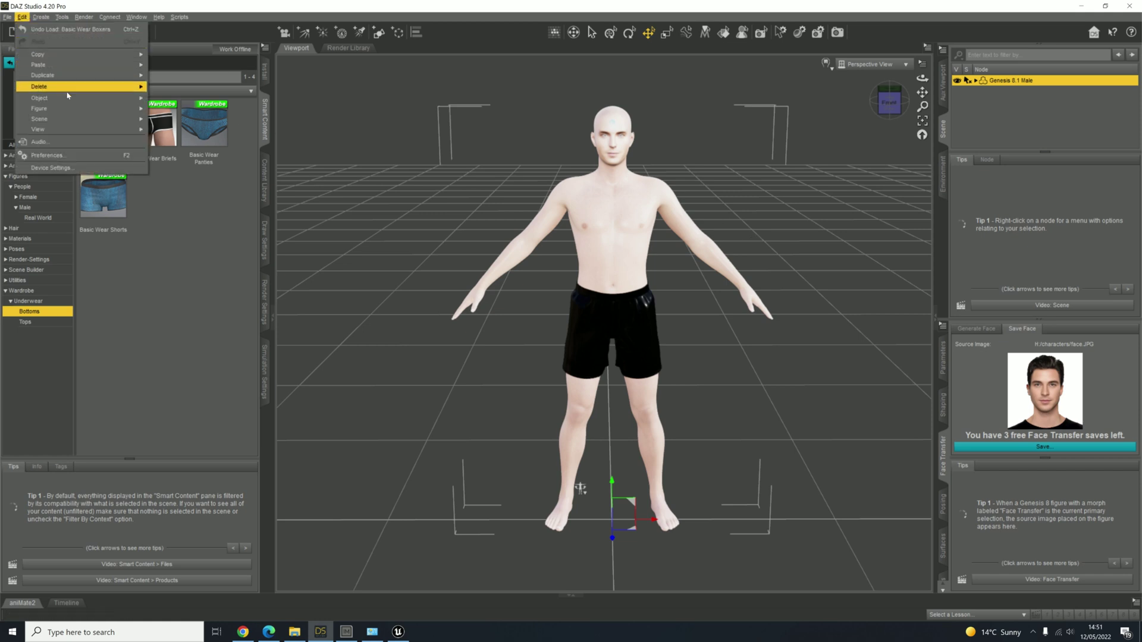
pyautogui.moveTo(64, 114)
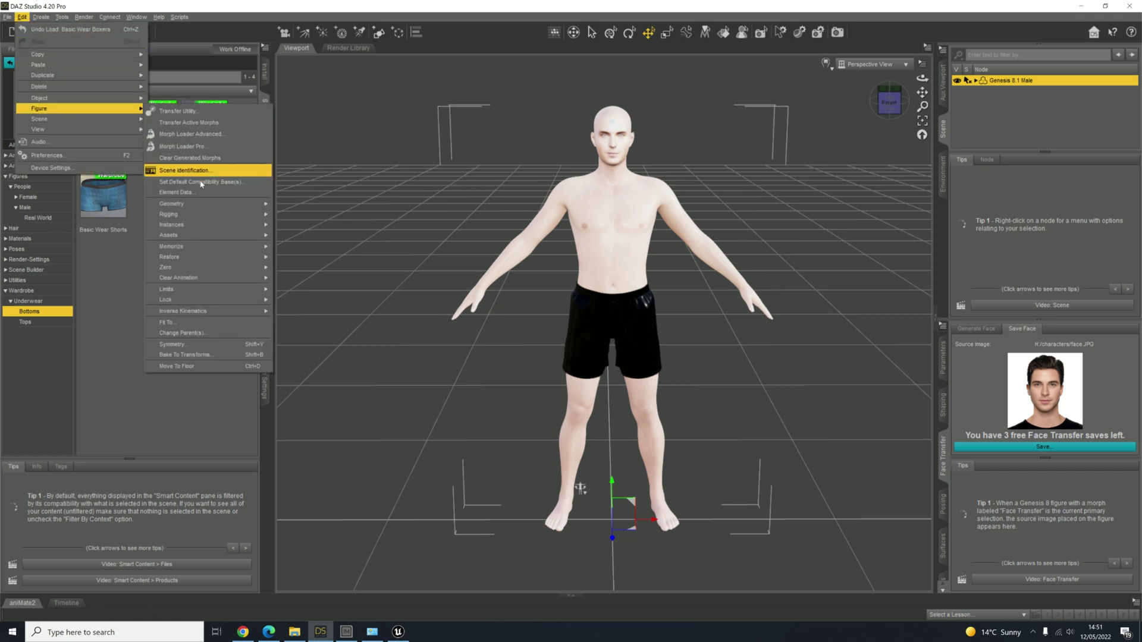
pyautogui.moveTo(178, 214)
pyautogui.click(325, 217)
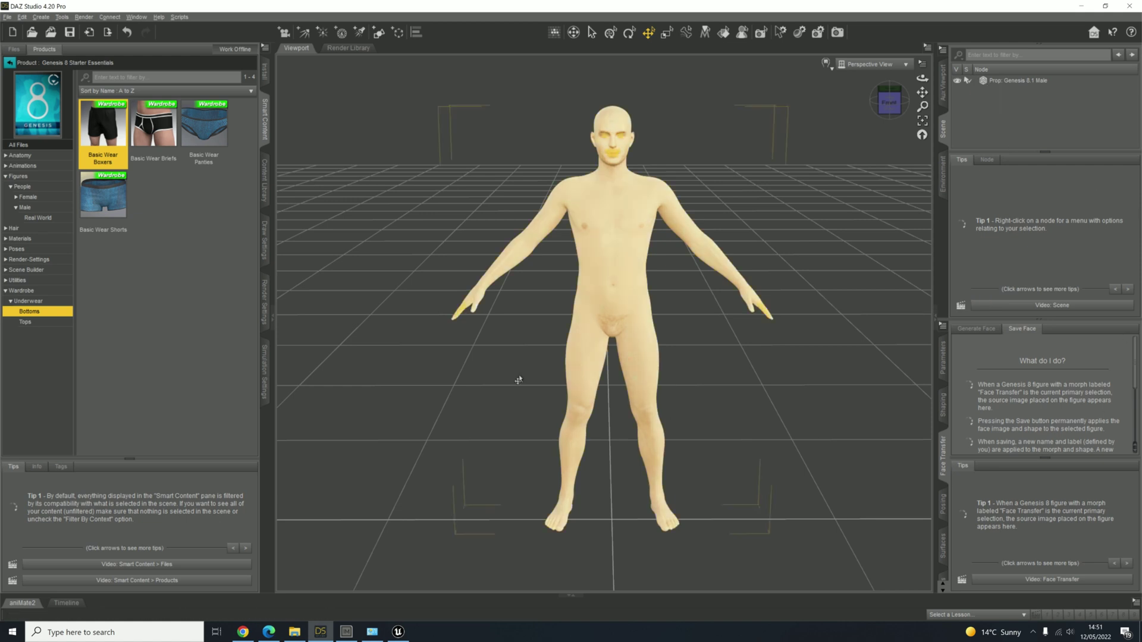
# Add the Basic Wear Boxers to the scene again and collapse their bone hierarchy in the scene list
pyautogui.doubleClick(115, 138)
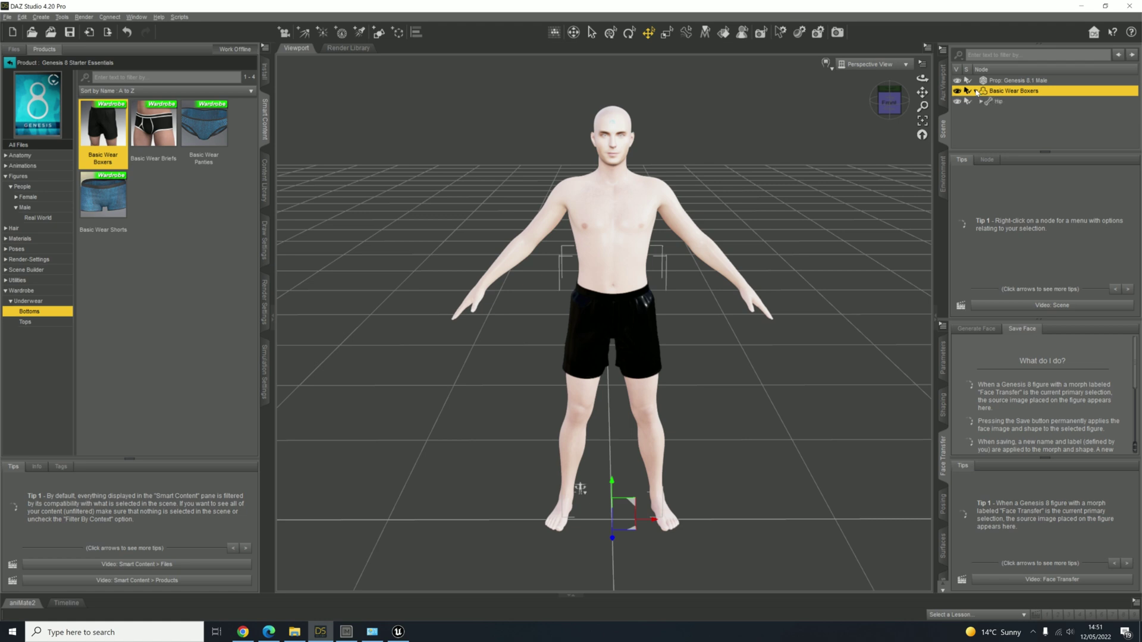
pyautogui.click(1003, 113)
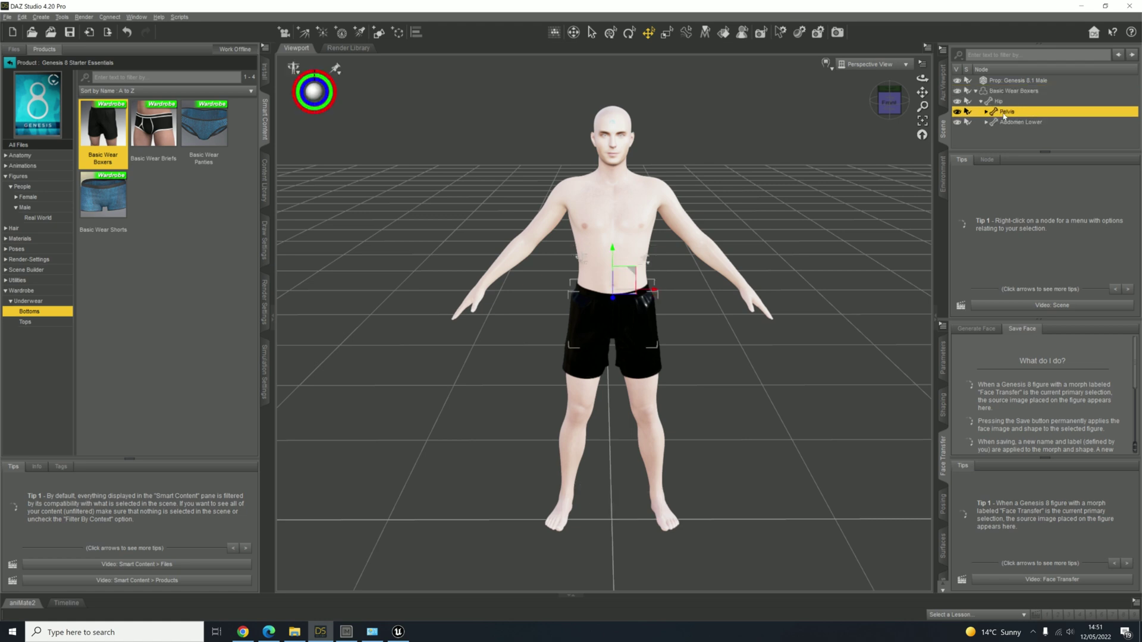
pyautogui.click(1004, 92)
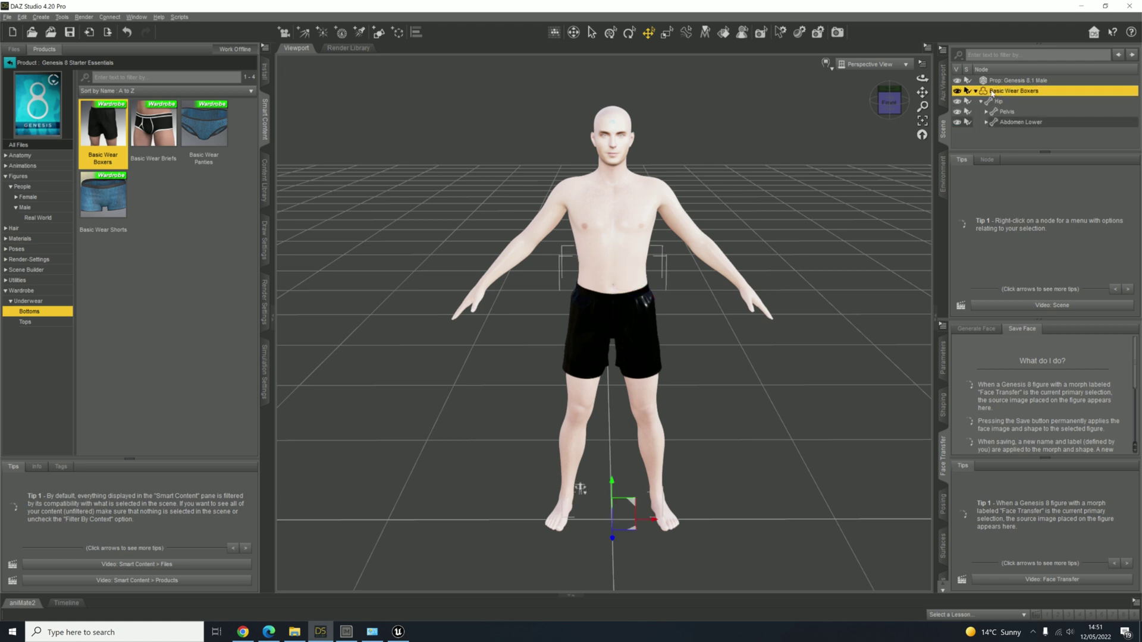
pyautogui.click(975, 91)
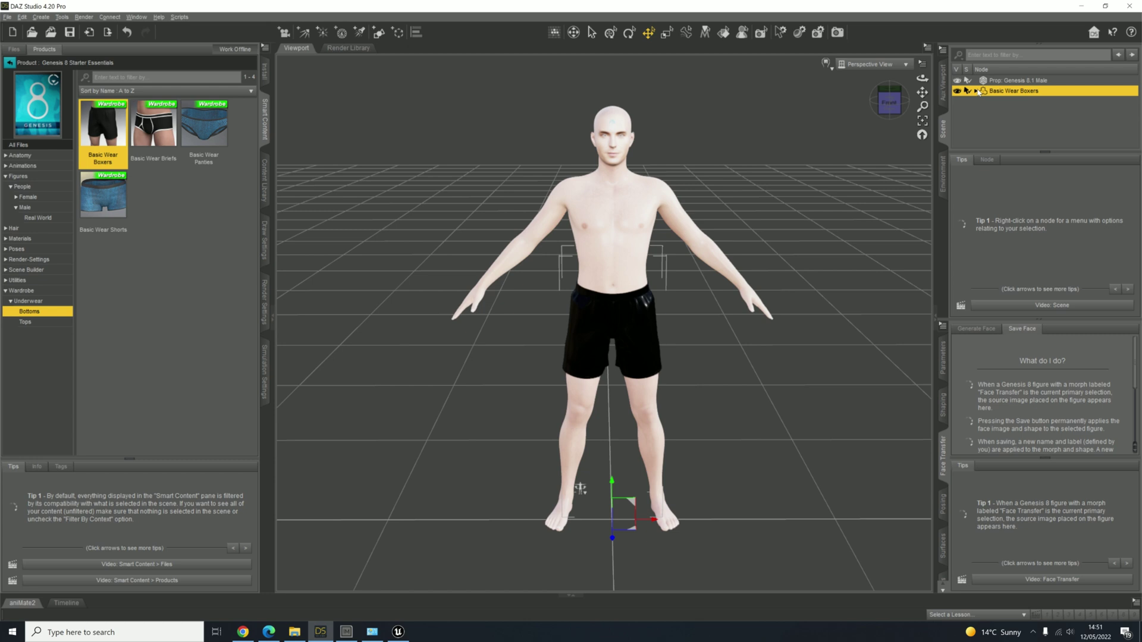
# Select the Genesis 8.1 Male prop together with the Basic Wear Boxers and convert the selection from figure to prop
pyautogui.click(1011, 81)
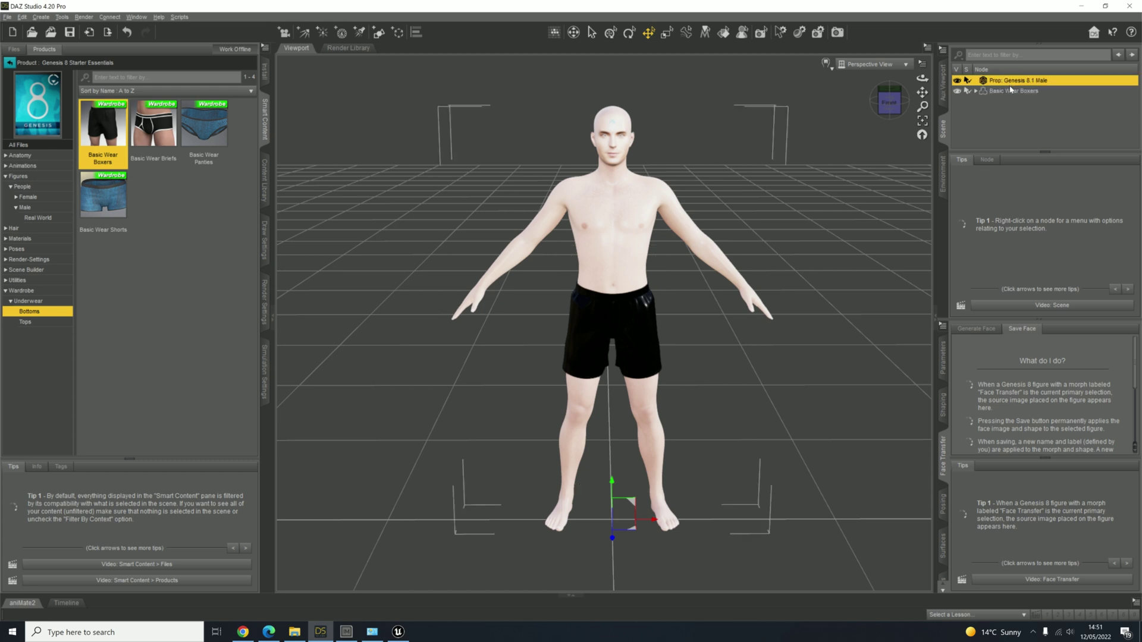
pyautogui.click(1013, 92)
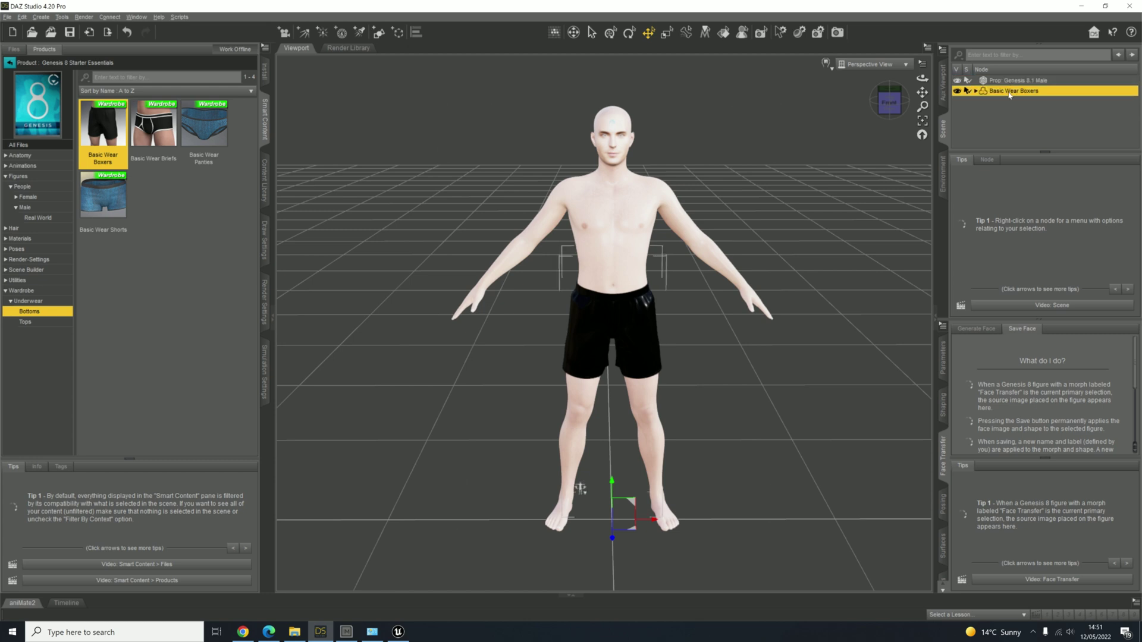
pyautogui.keyDown('ctrl'); pyautogui.click(1015, 81); pyautogui.keyUp('ctrl')
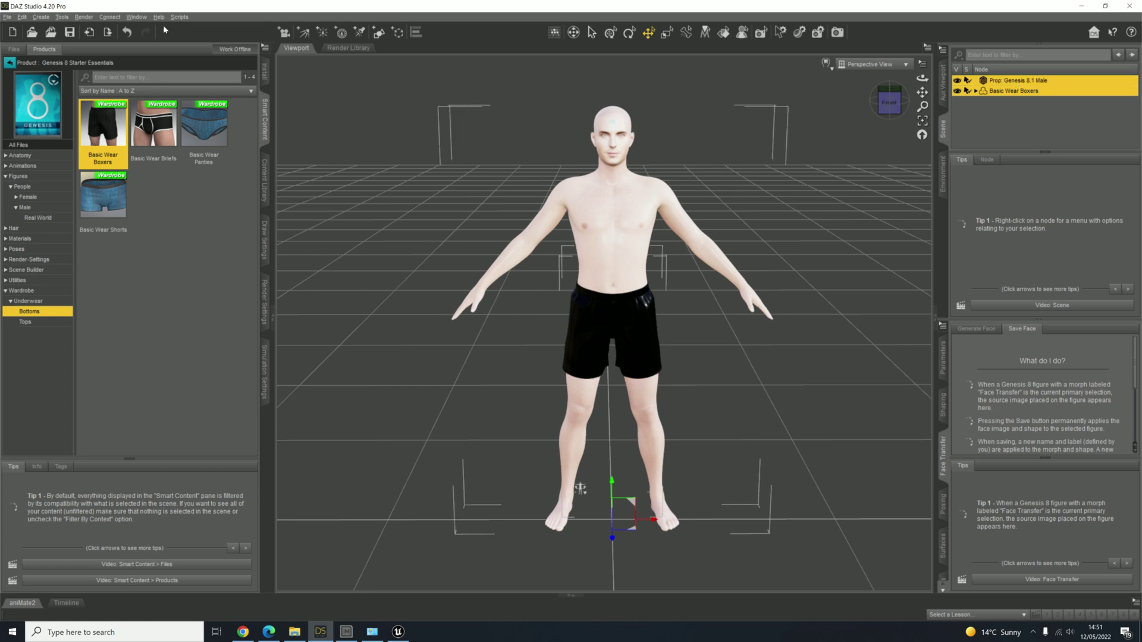
pyautogui.click(22, 17)
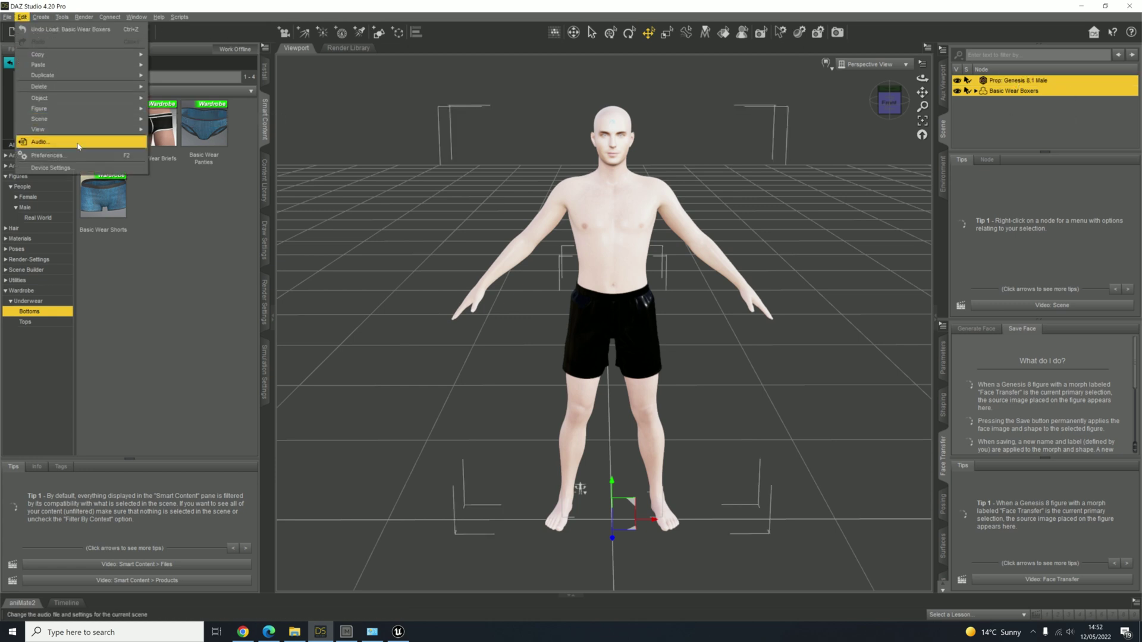
pyautogui.moveTo(119, 109)
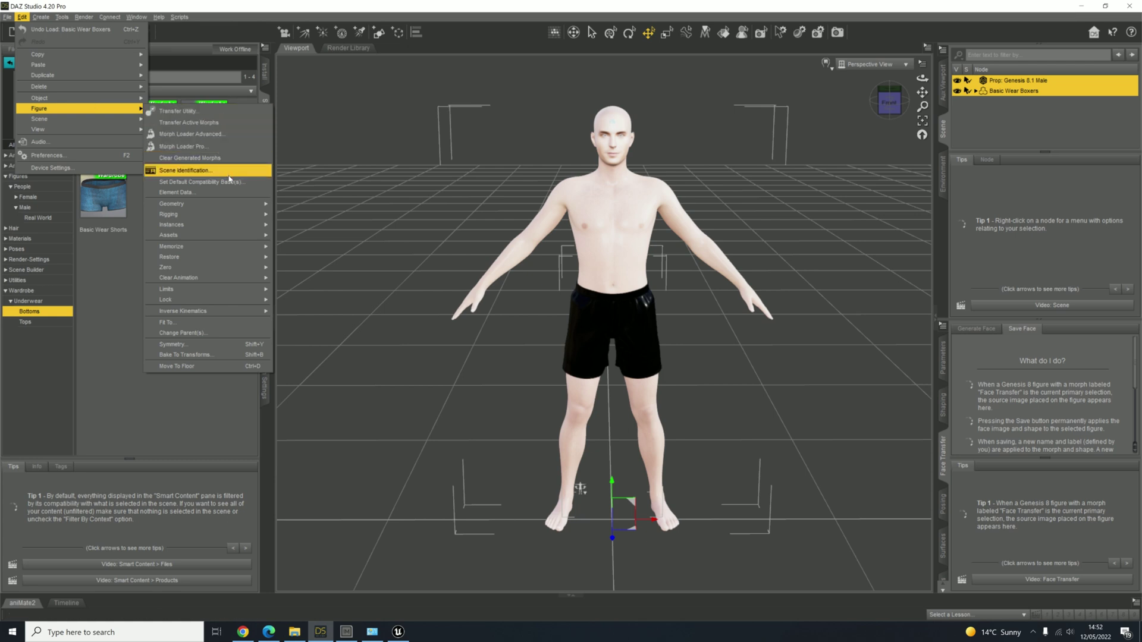
pyautogui.moveTo(205, 235)
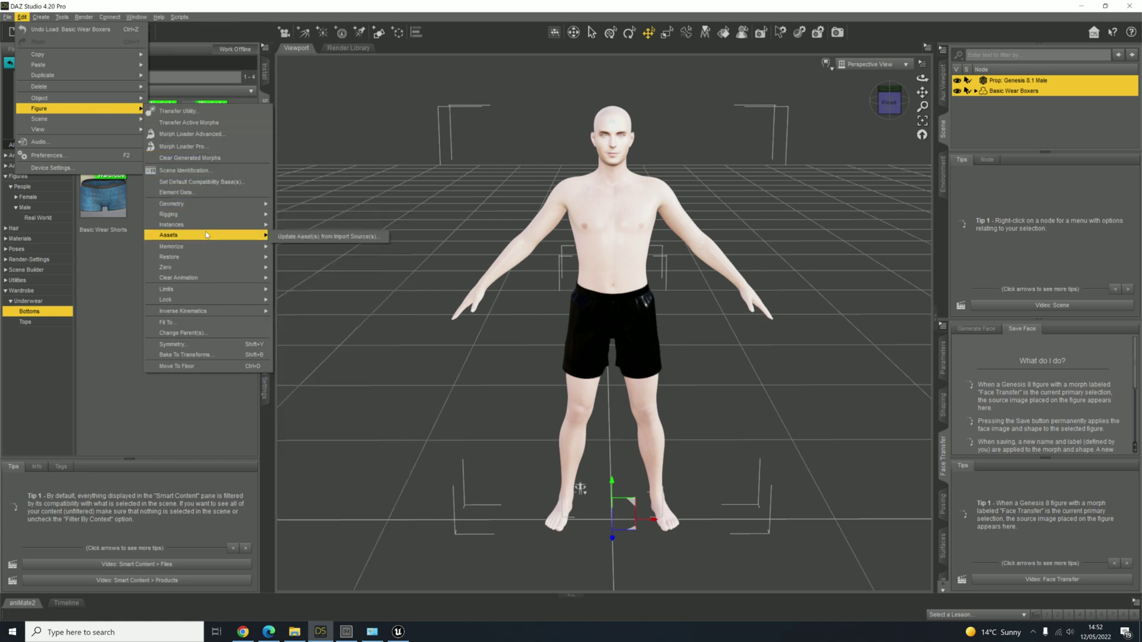
pyautogui.moveTo(206, 214)
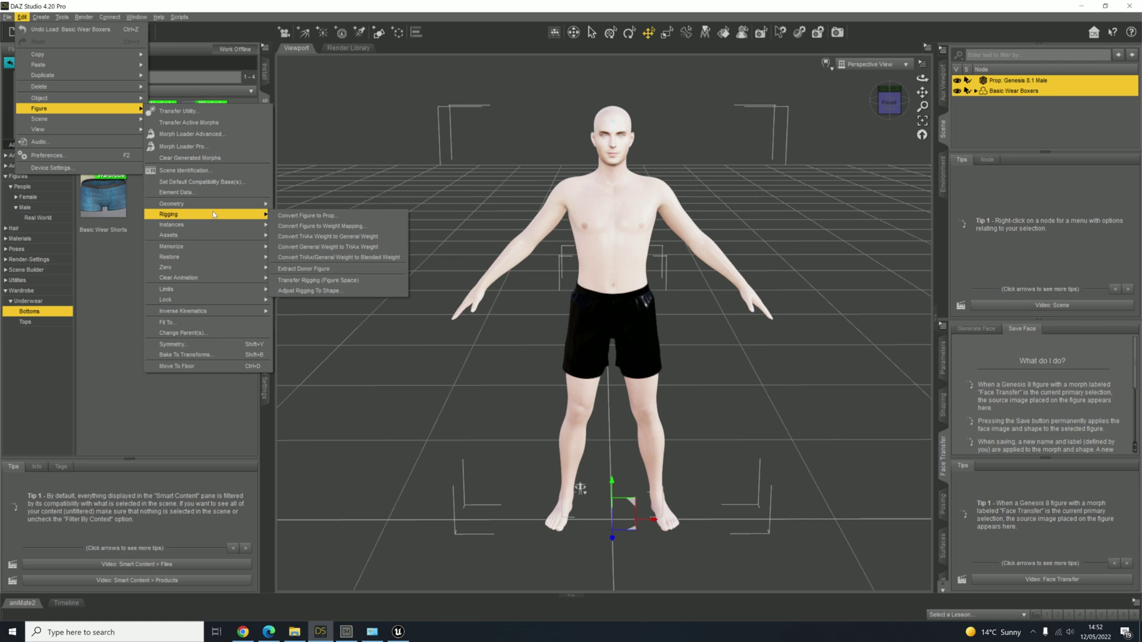
pyautogui.click(313, 217)
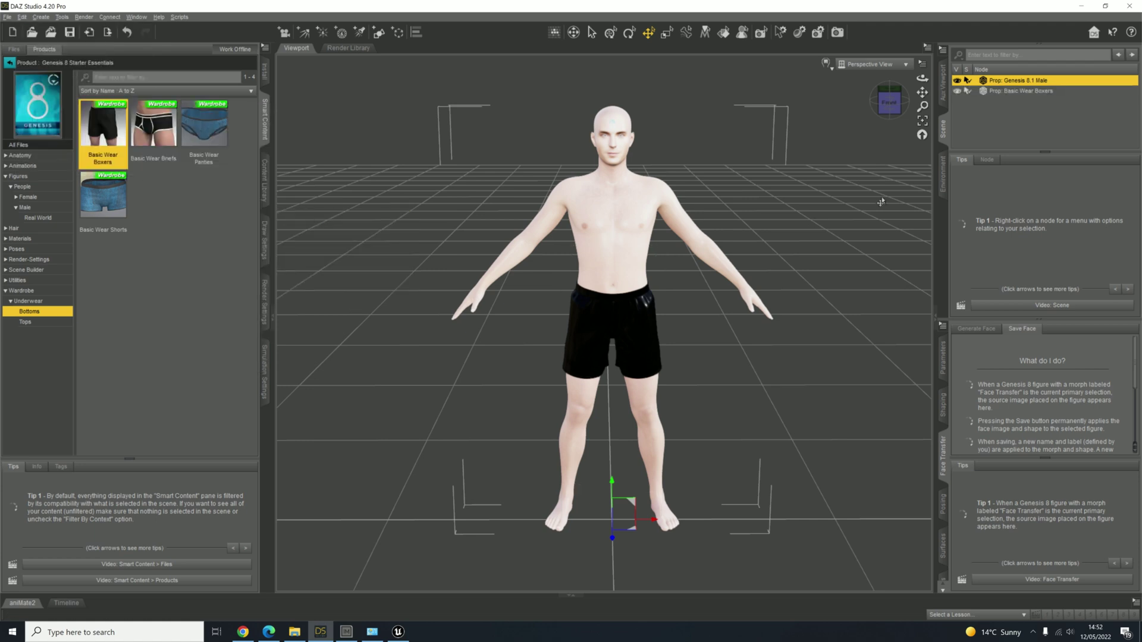
# Select the converted Genesis 8.1 Male and Basic Wear Boxers props together in the scene list
pyautogui.click(992, 115)
pyautogui.click(1001, 90)
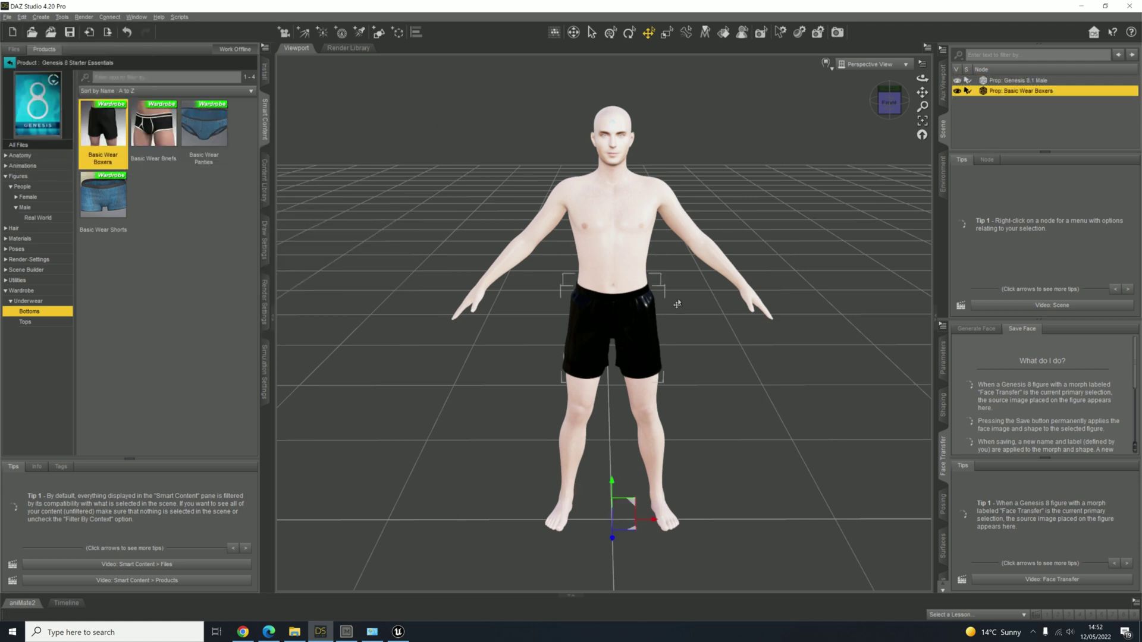
pyautogui.click(1017, 81)
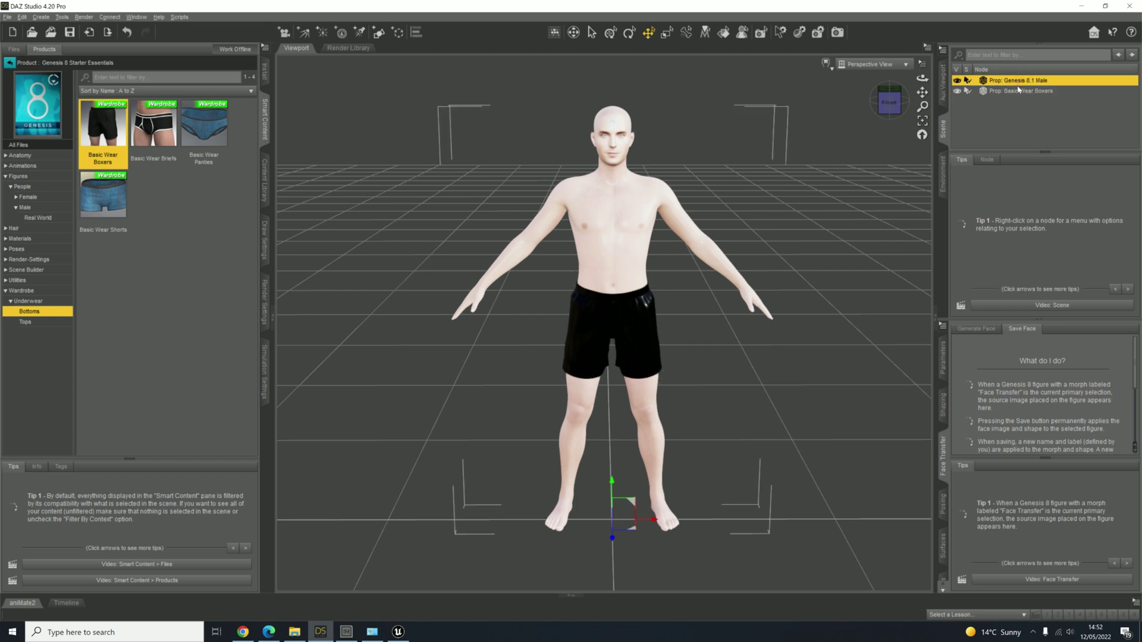
pyautogui.keyDown('ctrl'); pyautogui.click(1019, 91); pyautogui.keyUp('ctrl')
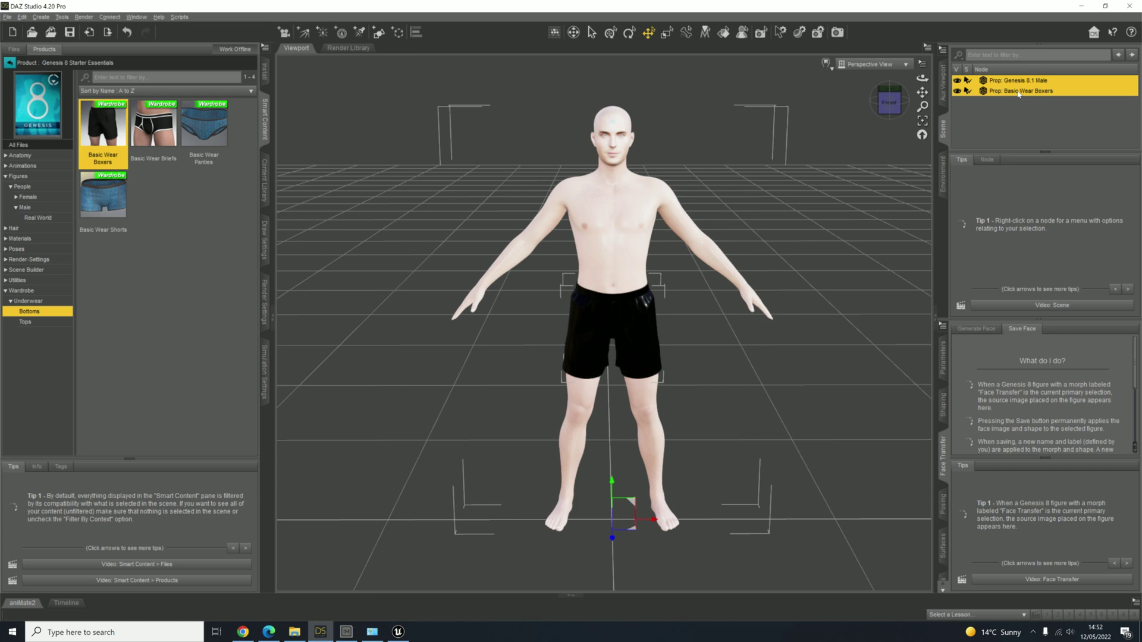
pyautogui.click(1019, 100)
pyautogui.click(1018, 90)
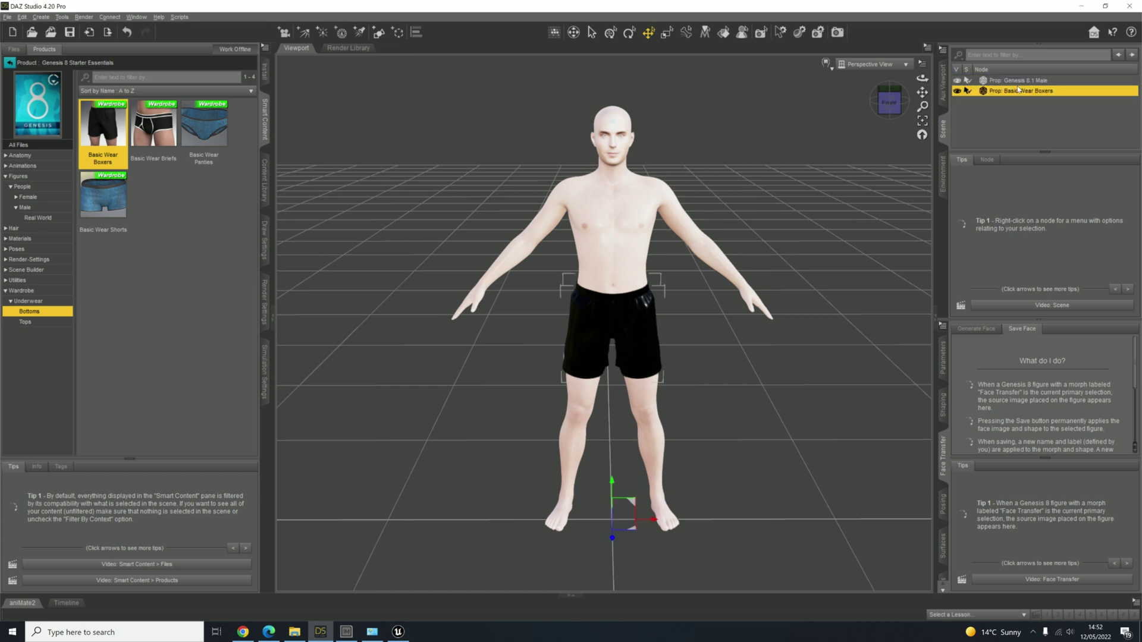
pyautogui.click(1017, 80)
pyautogui.keyDown('ctrl'); pyautogui.click(1014, 92); pyautogui.keyUp('ctrl')
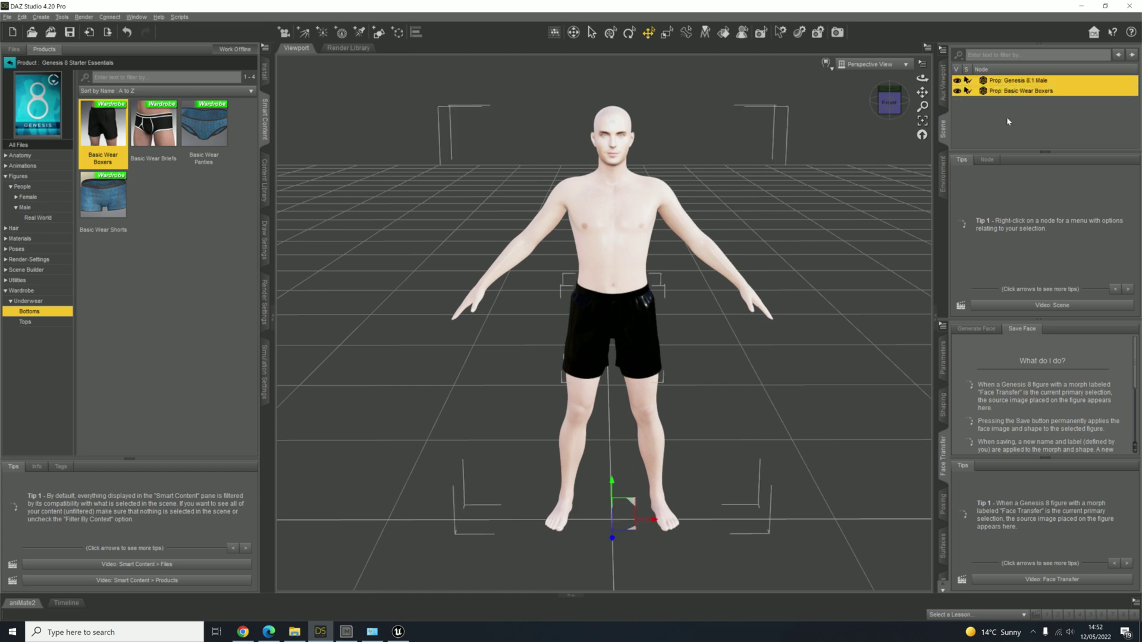
# Start an Autodesk FBX export of the selected props and create and open a folder named youtube inside the characters folder
pyautogui.click(8, 17)
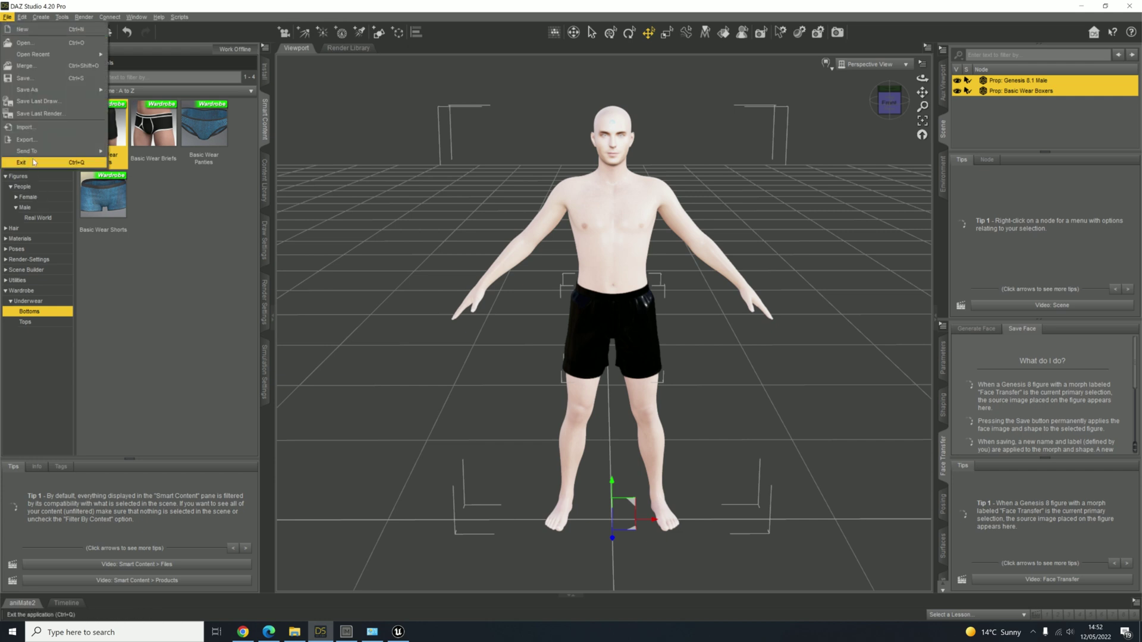
pyautogui.click(47, 141)
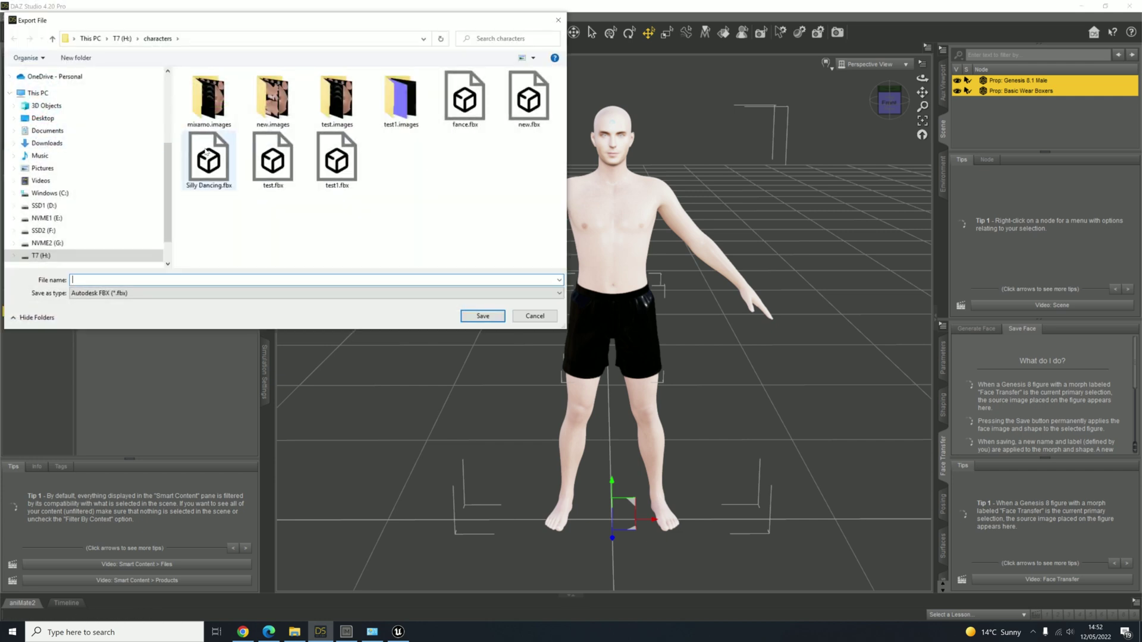
pyautogui.rightClick(243, 226)
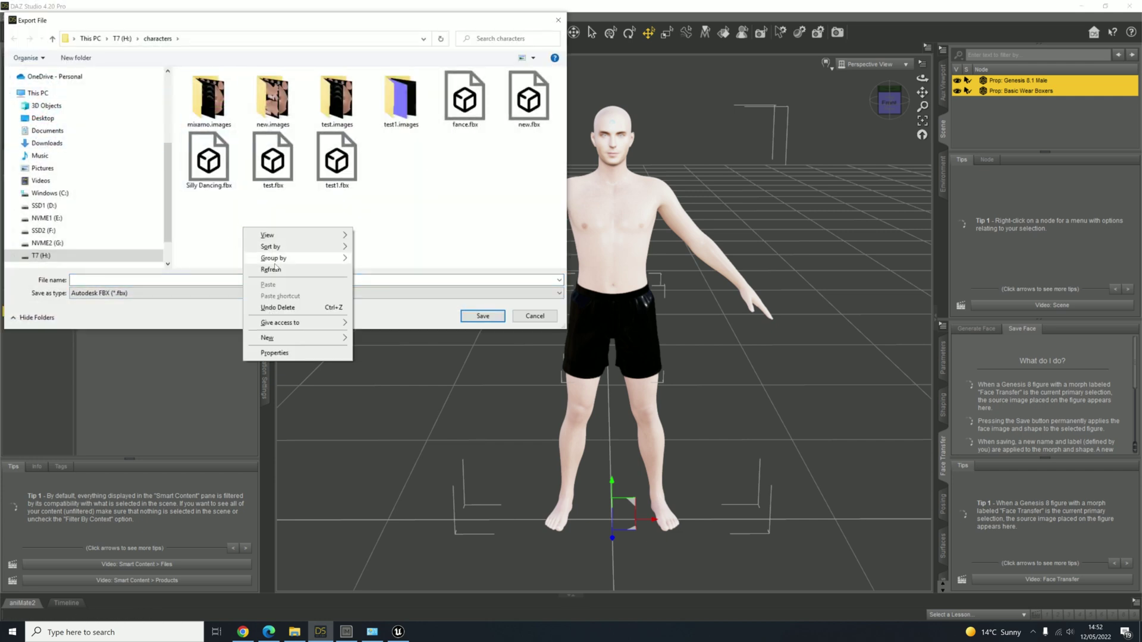
pyautogui.moveTo(290, 343)
pyautogui.click(369, 336)
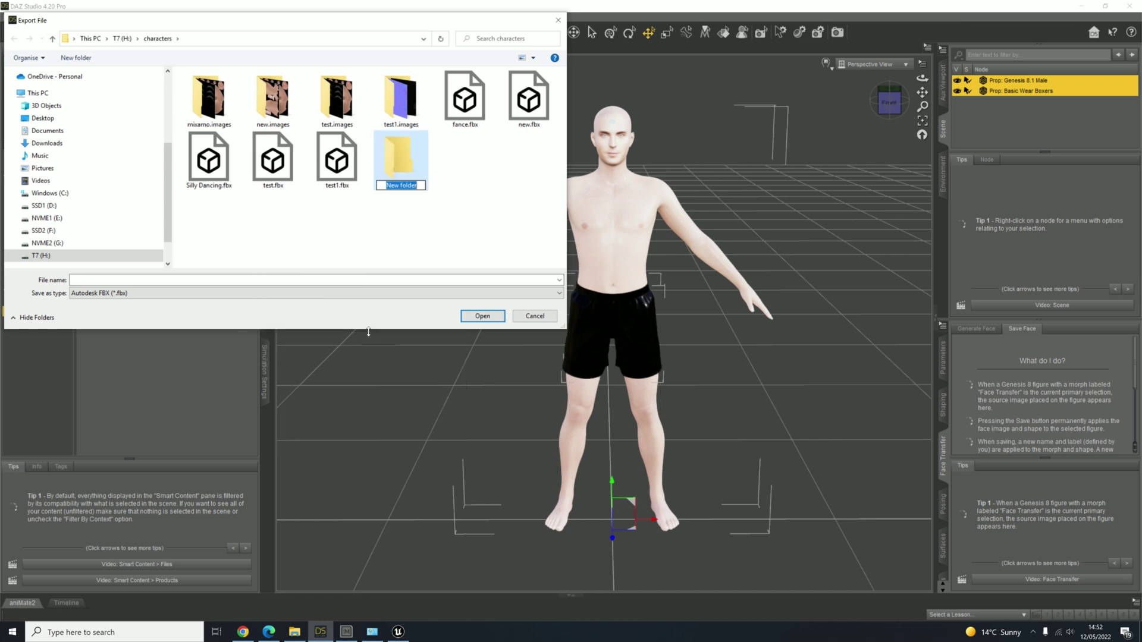
pyautogui.write('youtube')
pyautogui.press('Return')
pyautogui.press('Return')
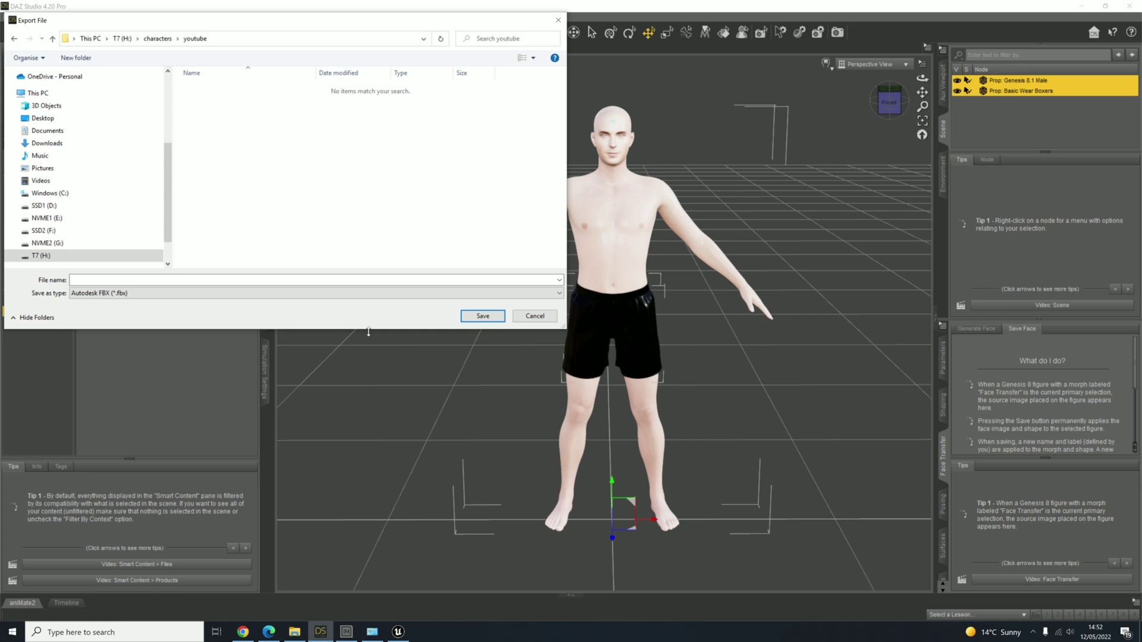
# Name the FBX export mixamoguy and save it in the youtube folder
pyautogui.click(74, 280)
pyautogui.write('mixamoguy')
pyautogui.click(464, 314)
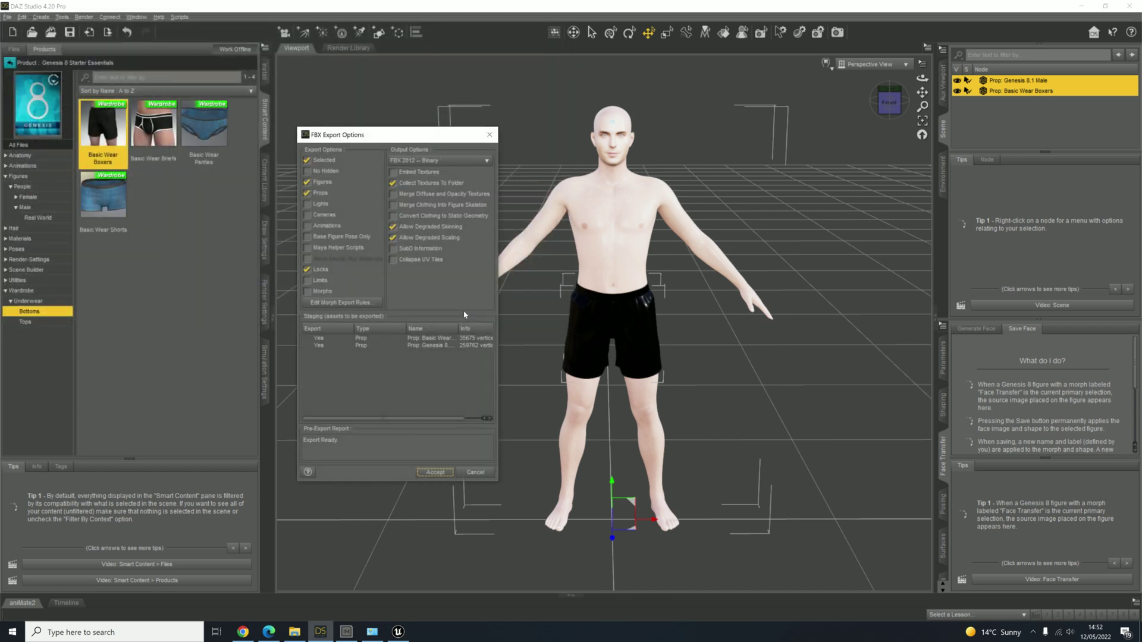
# Accept the FBX export options with Selected, Collect Textures To Folder, Allow Degraded Skinning and Allow Degraded Scaling enabled
pyautogui.click(440, 238)
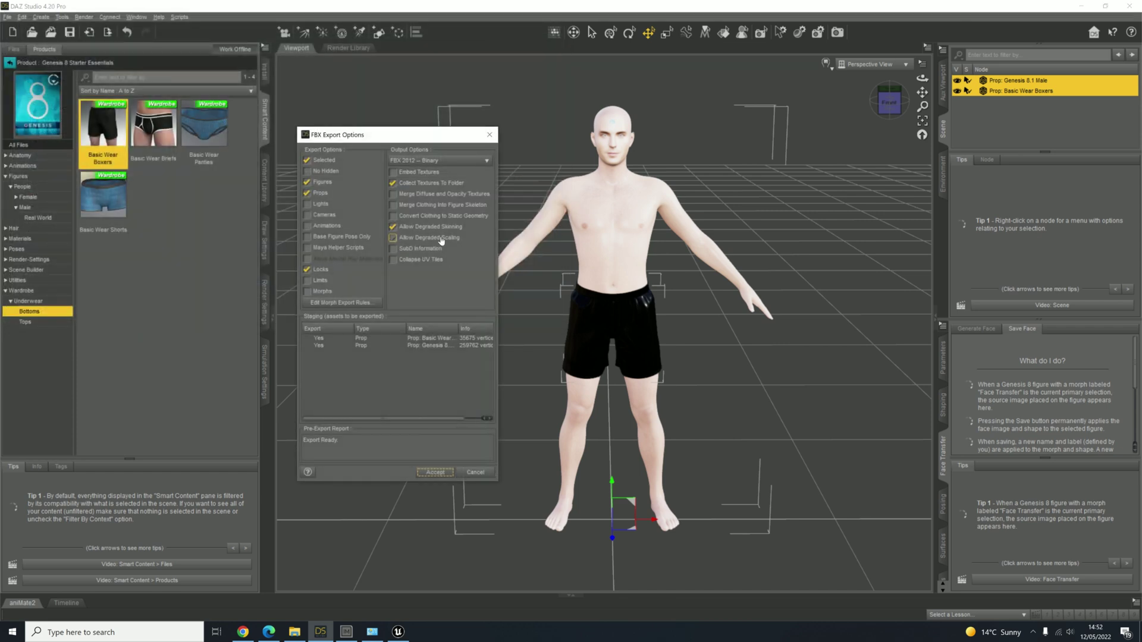
pyautogui.click(337, 162)
pyautogui.click(398, 238)
pyautogui.click(397, 237)
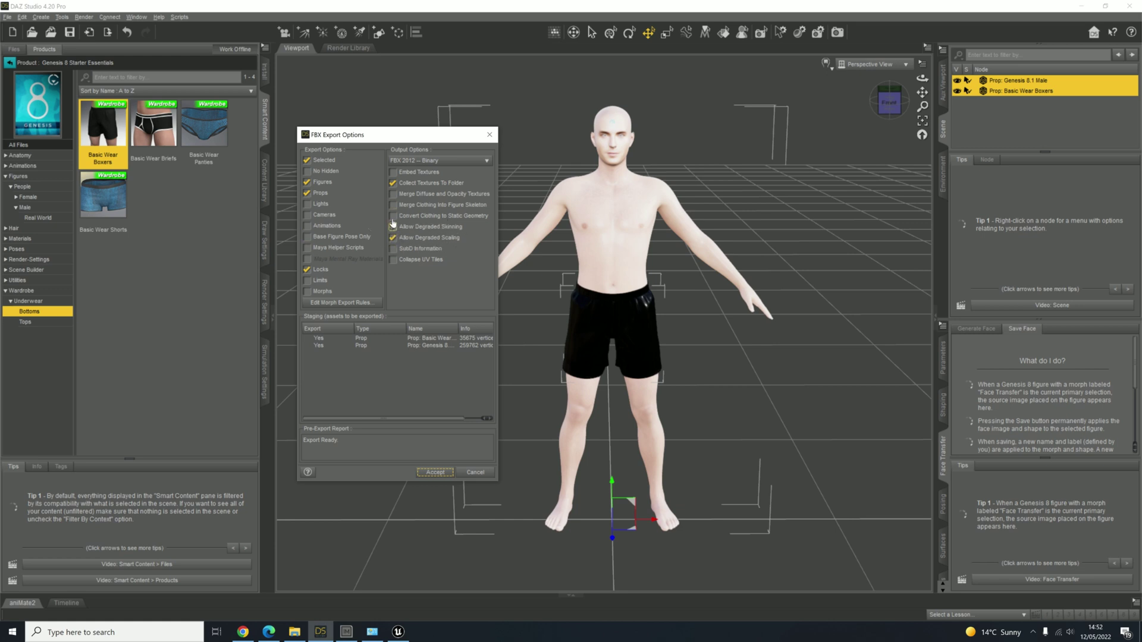
pyautogui.click(404, 184)
pyautogui.click(405, 183)
pyautogui.click(423, 471)
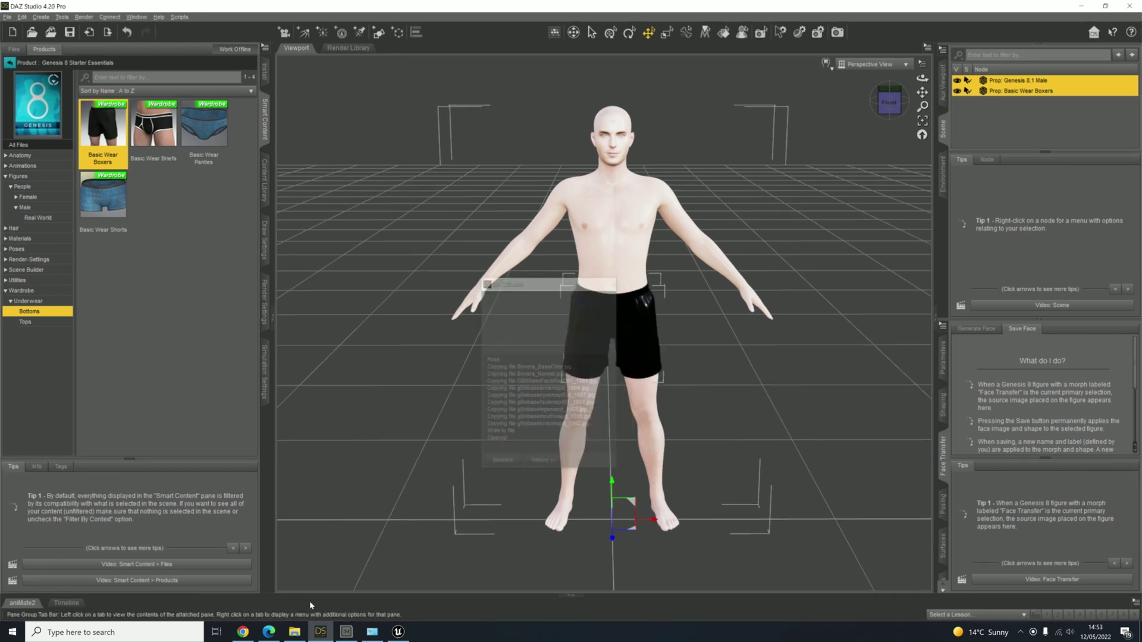
# Switch to Mixamo in Chrome and replace the current character with Remy
pyautogui.click(243, 631)
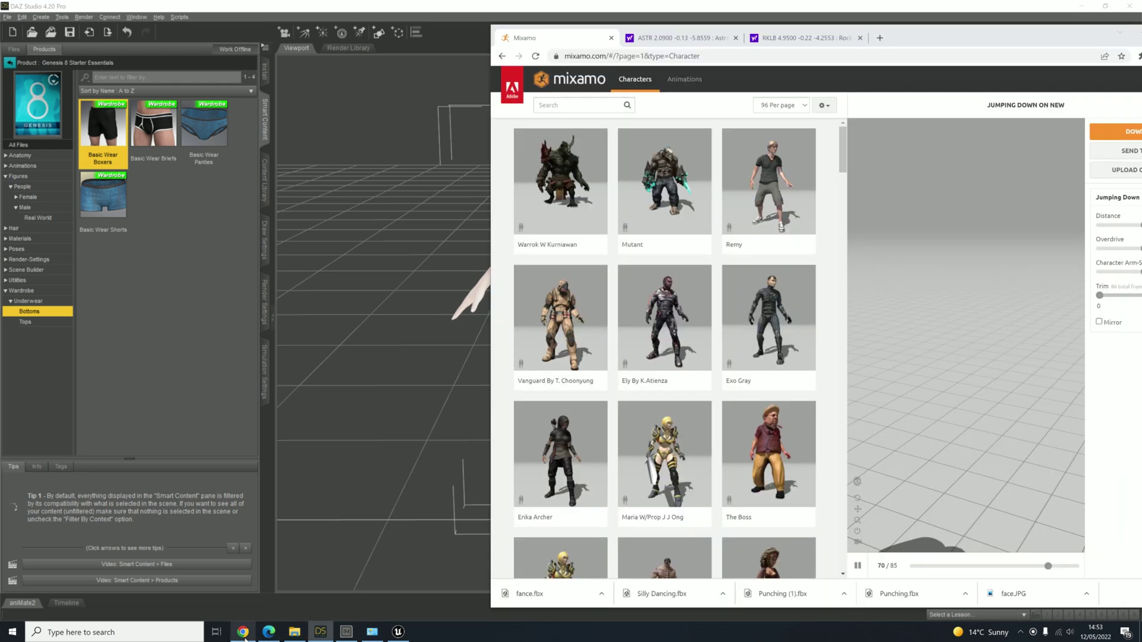
pyautogui.moveTo(951, 35); pyautogui.dragTo(688, 33)
pyautogui.click(515, 180)
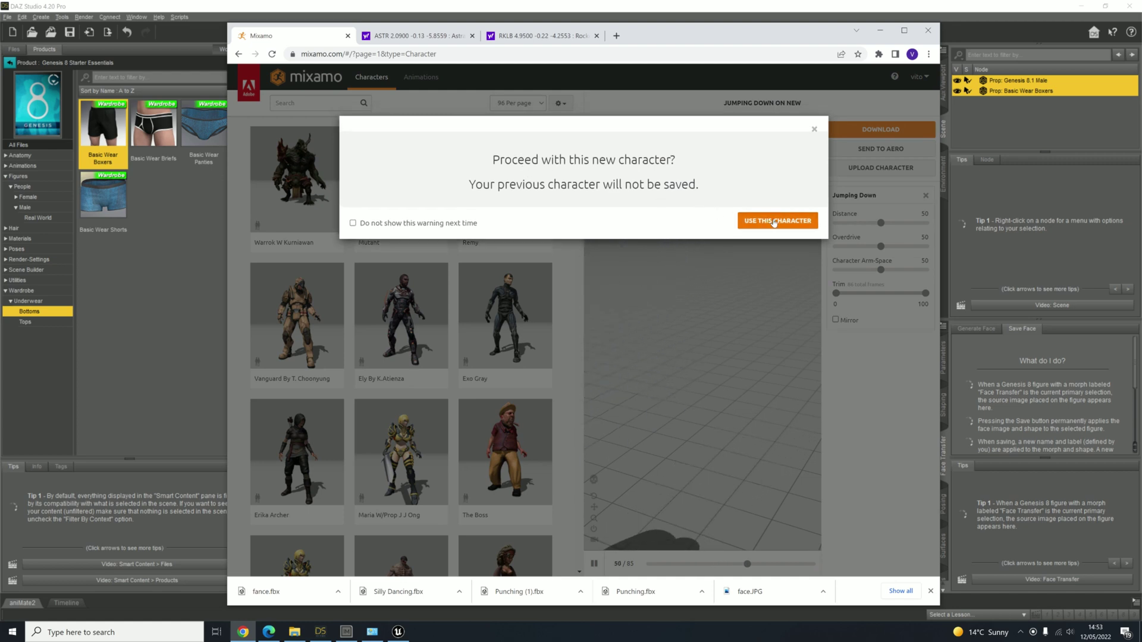
pyautogui.click(774, 220)
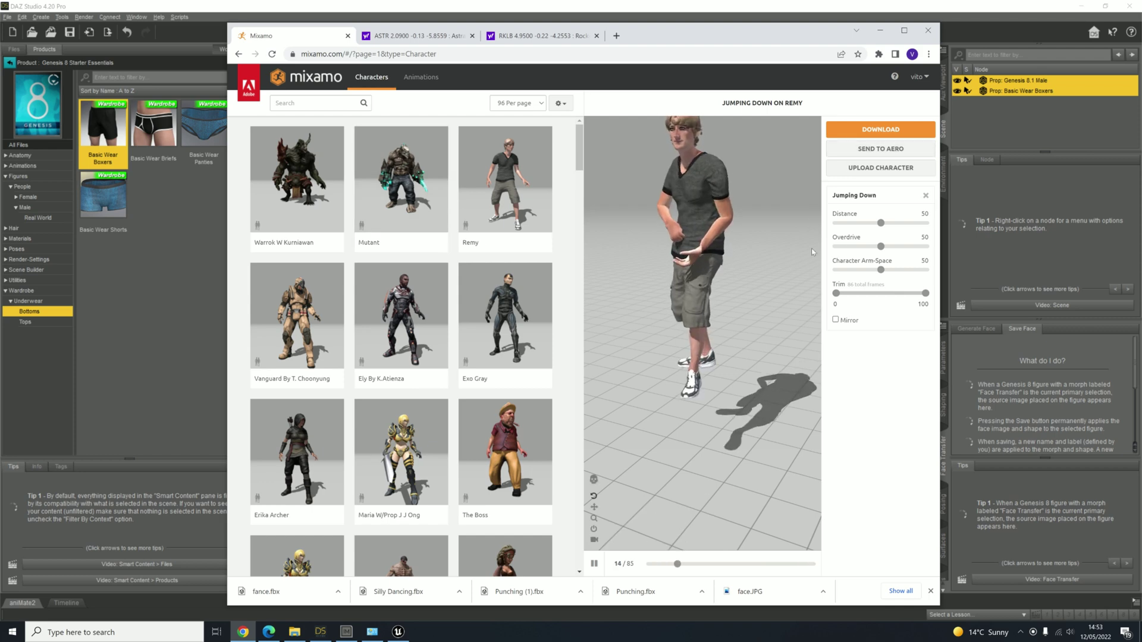
# Upload mixamoguy.fbx from the youtube folder to Mixamo as a new character
pyautogui.click(880, 168)
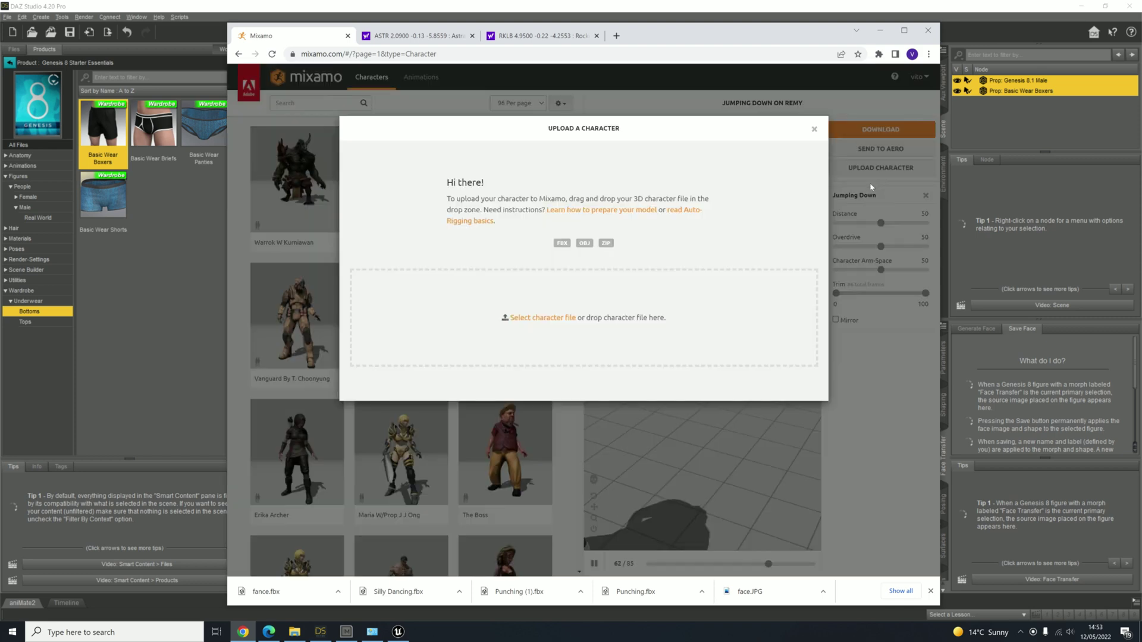
pyautogui.click(543, 319)
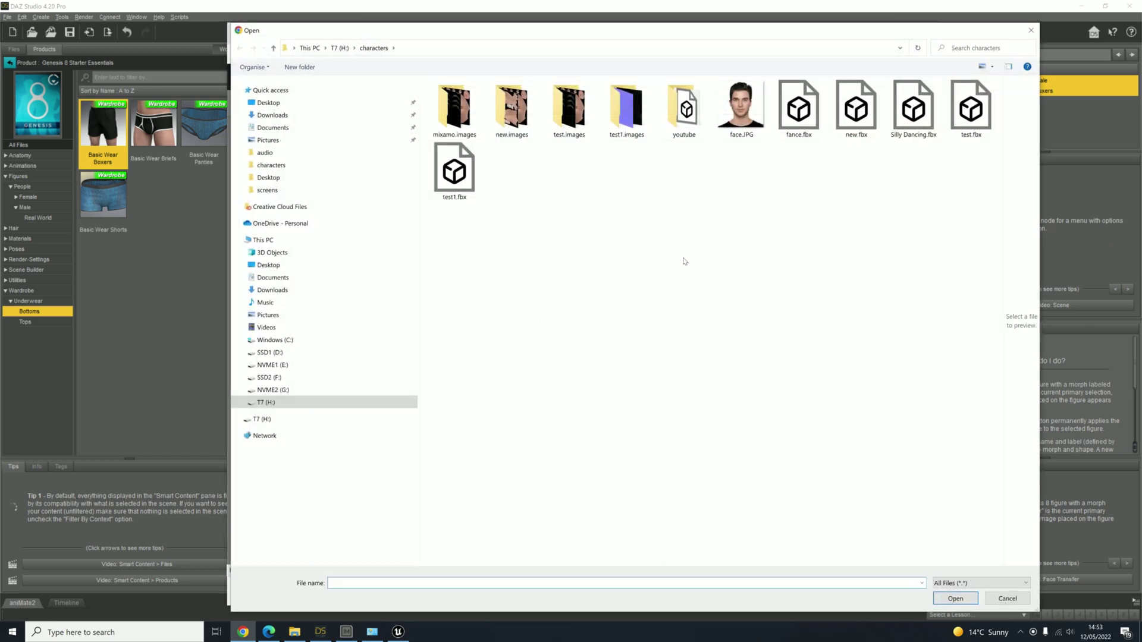
pyautogui.doubleClick(684, 107)
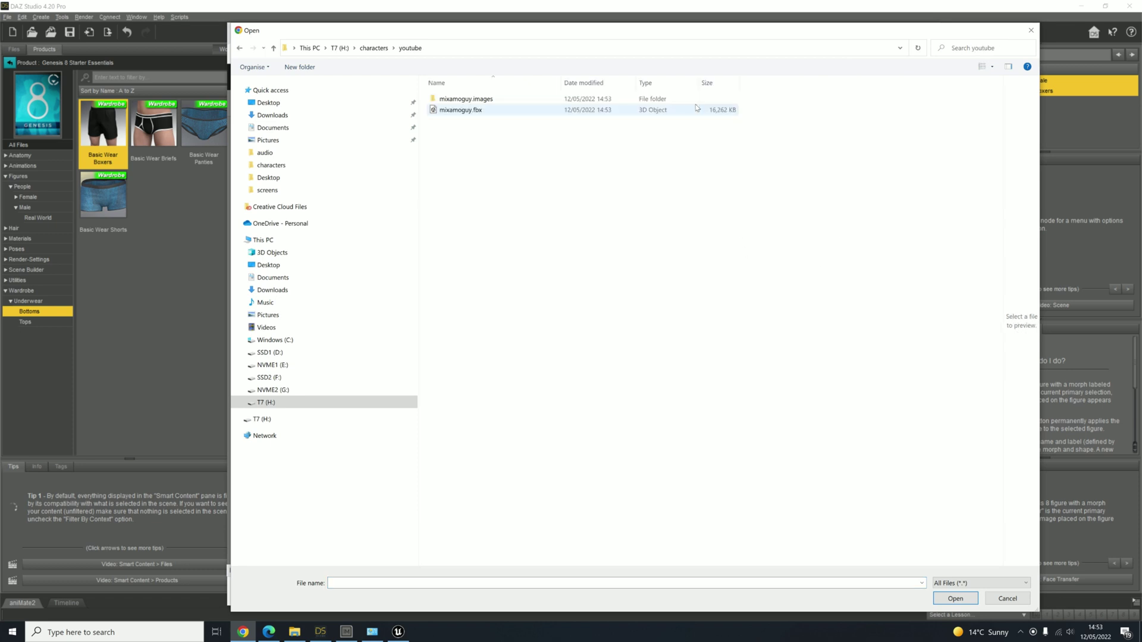
pyautogui.click(479, 112)
pyautogui.click(461, 110)
pyautogui.click(451, 145)
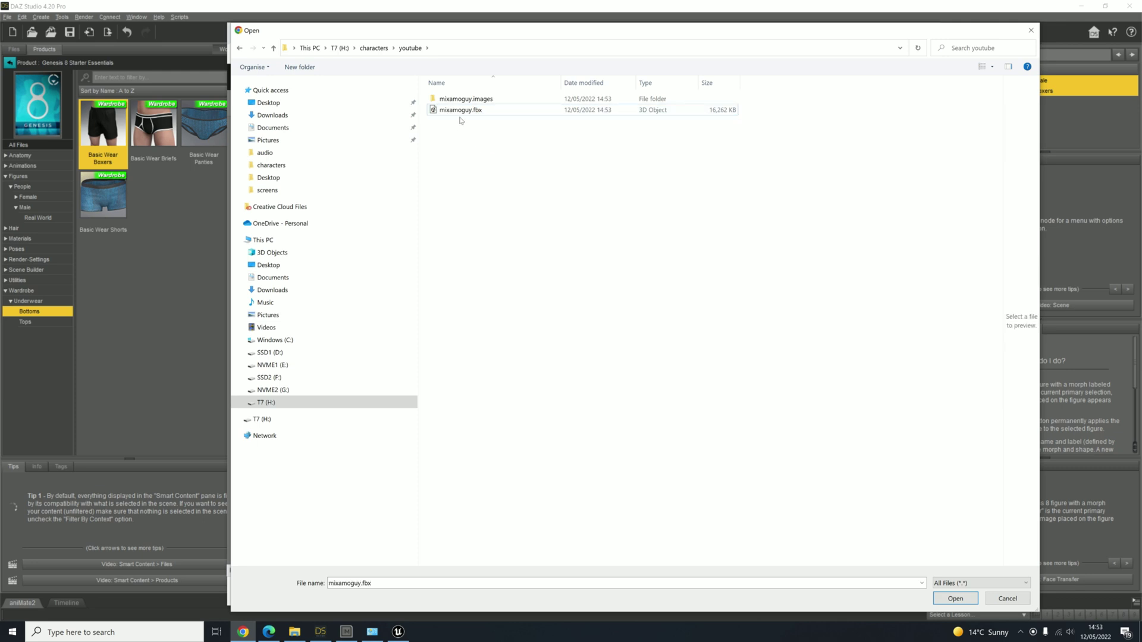
pyautogui.click(461, 110)
pyautogui.doubleClick(460, 110)
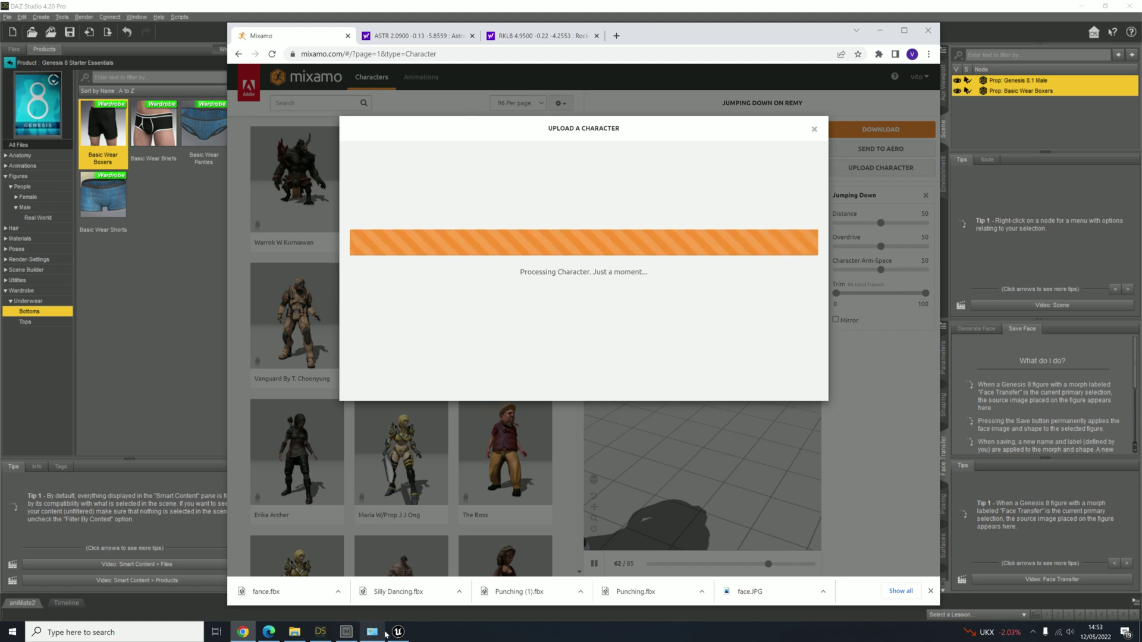
# Switch to Unreal Engine, update the out-of-date youtube project file and shrink the Content Browser thumbnails
pyautogui.click(398, 632)
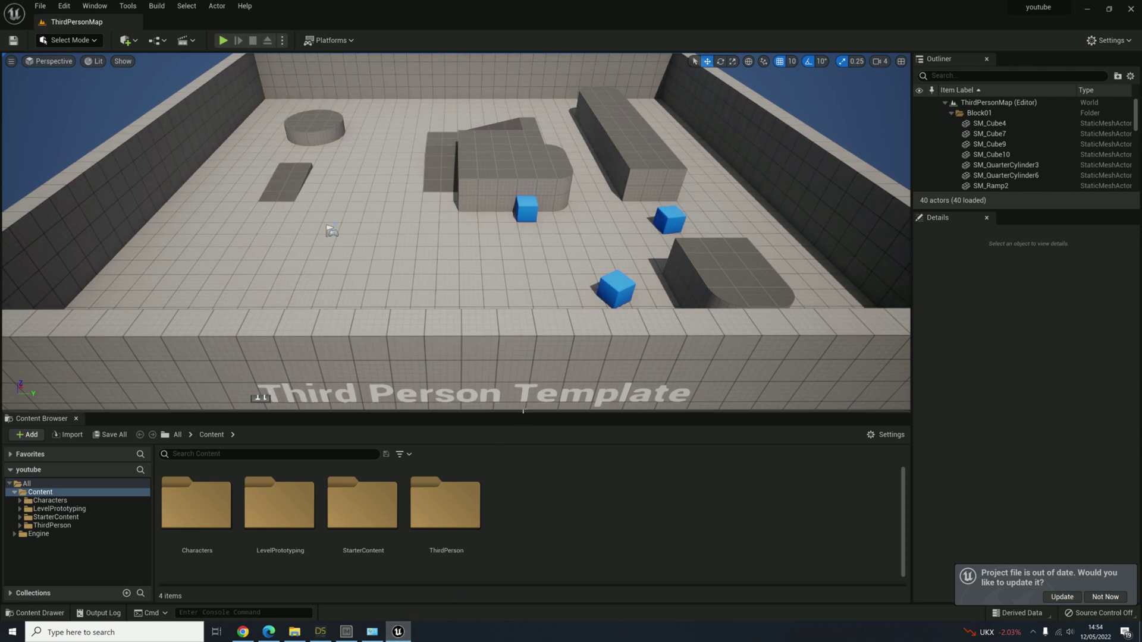
pyautogui.moveTo(522, 406)
pyautogui.mouseDown()
pyautogui.moveTo(523, 440)
pyautogui.moveTo(523, 402)
pyautogui.mouseUp()
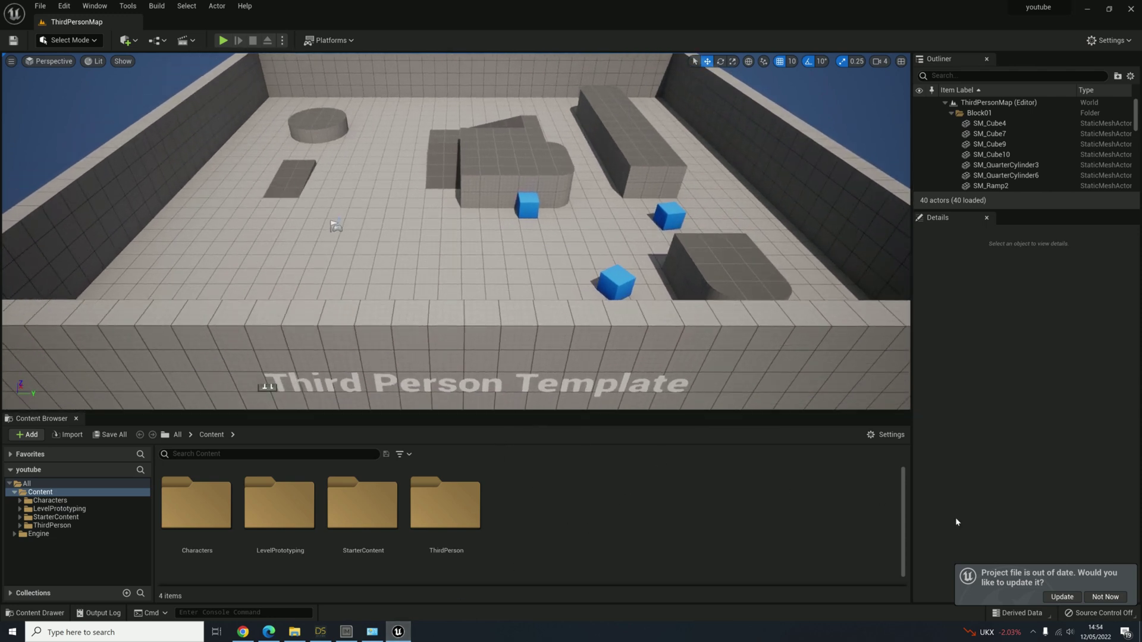
pyautogui.click(1061, 597)
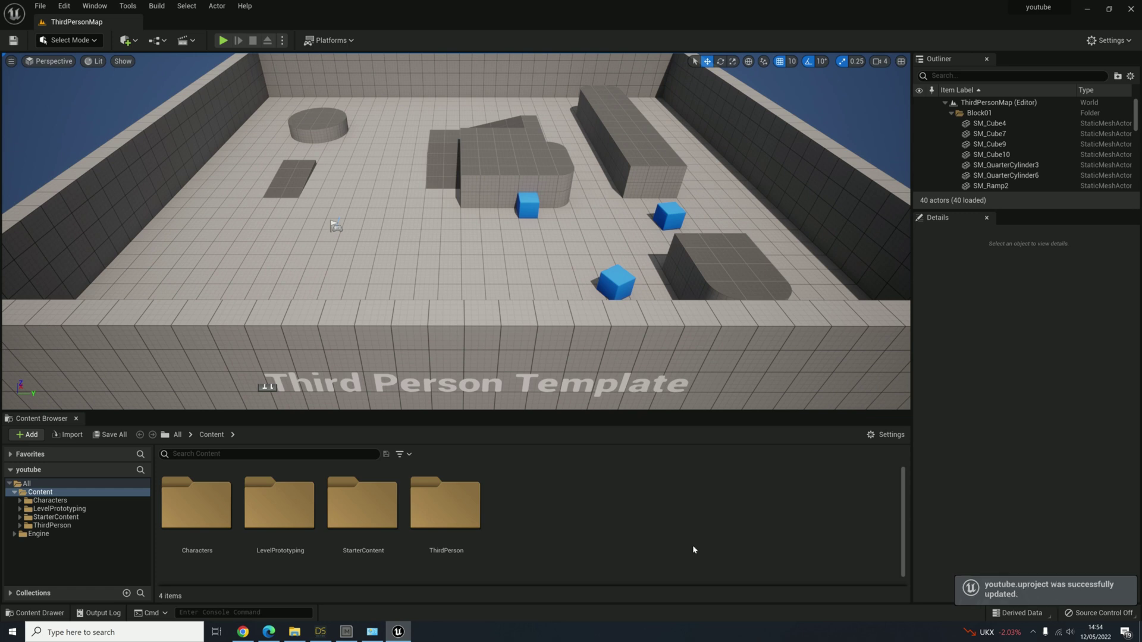
pyautogui.rightClick(597, 483)
pyautogui.moveTo(661, 310)
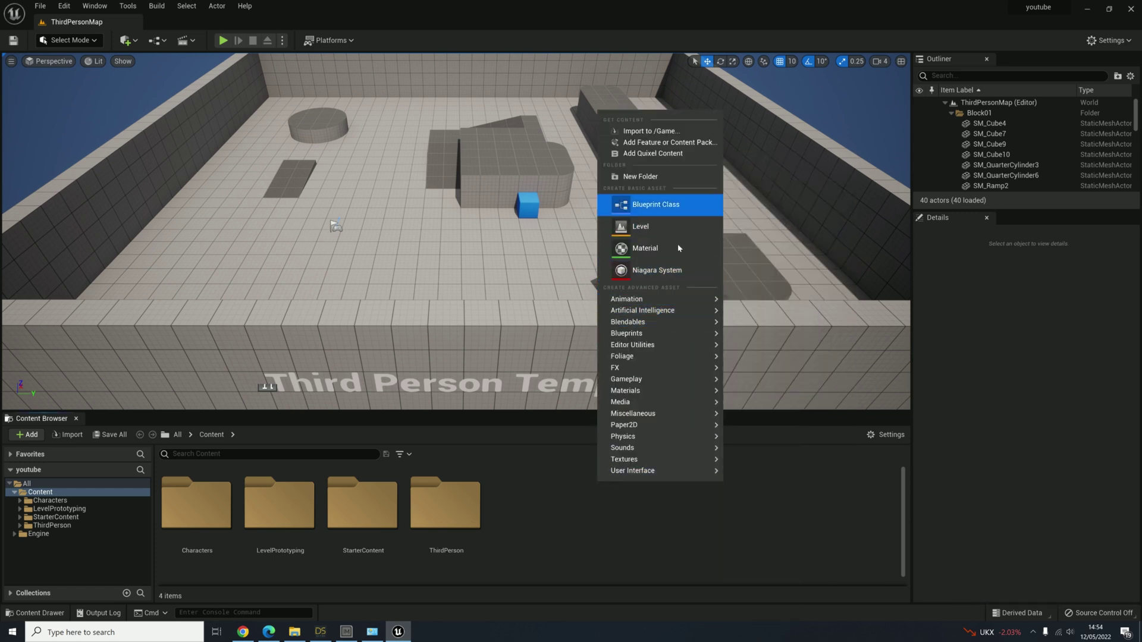
pyautogui.keyDown('ctrl'); pyautogui.scroll(-2, 539, 501); pyautogui.keyUp('ctrl')
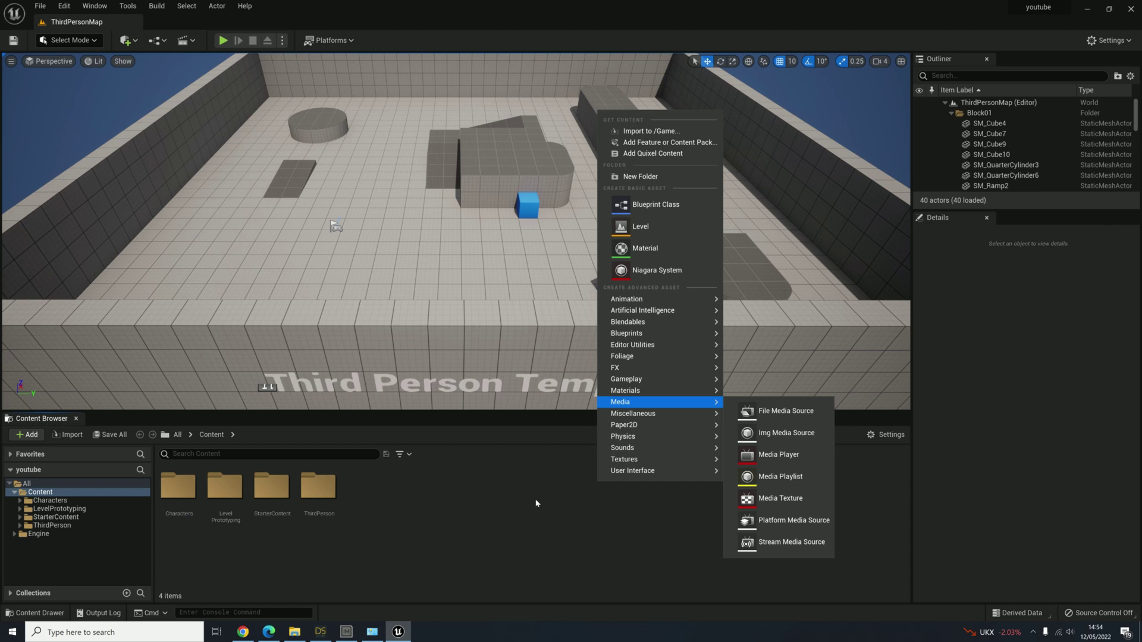
pyautogui.click(442, 521)
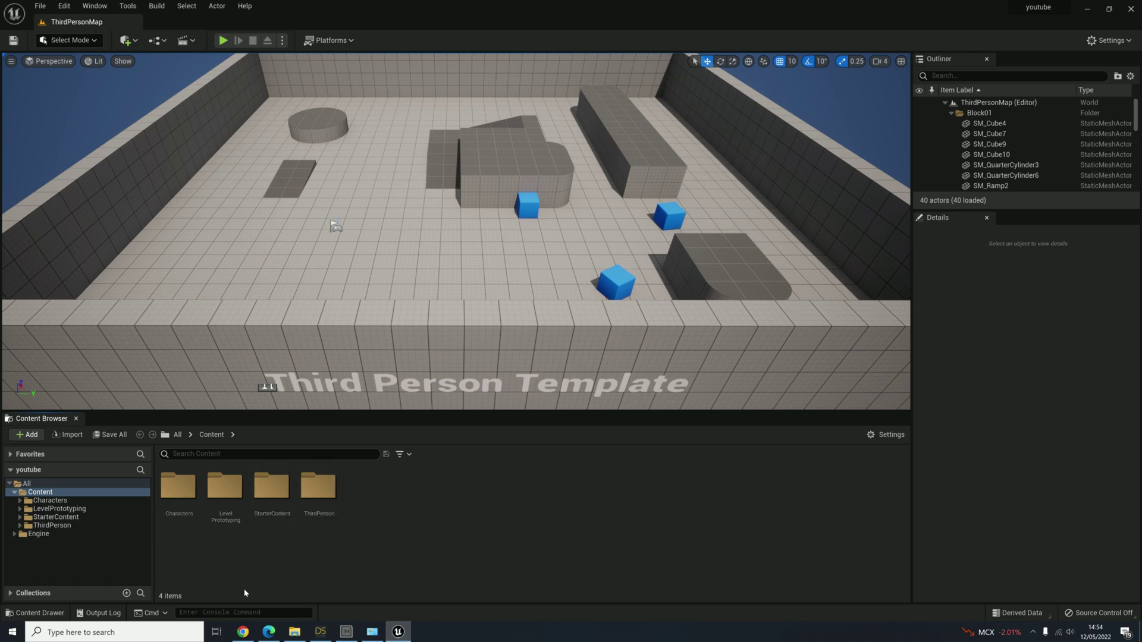
# Return to Mixamo in Chrome and accept the uploaded character's front-facing orientation in the Auto-Rigger
pyautogui.click(243, 632)
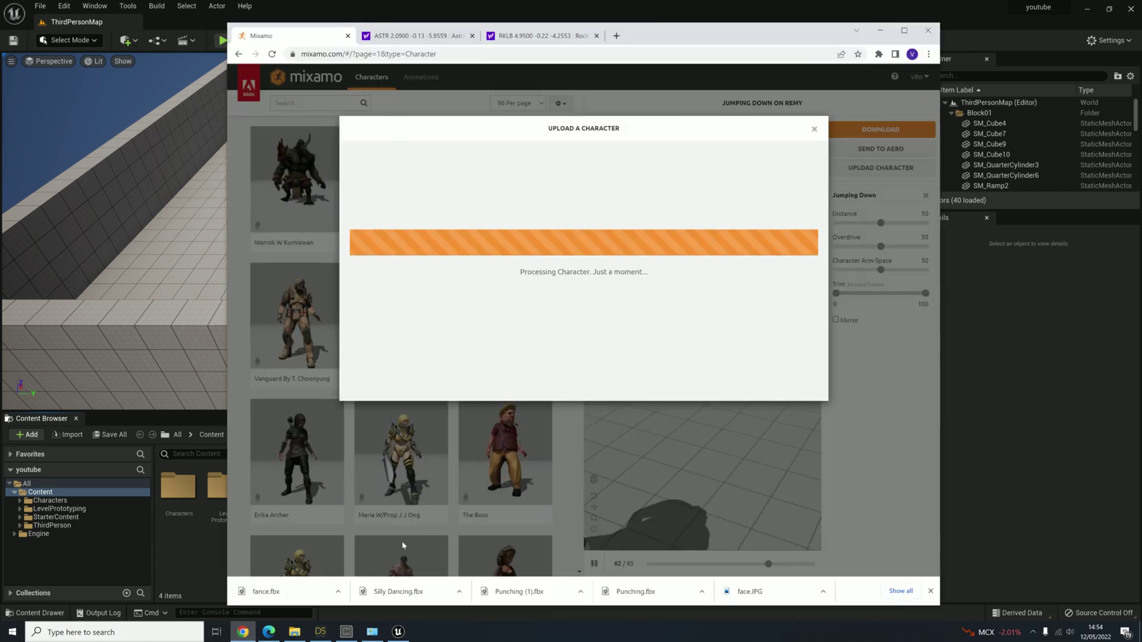
pyautogui.click(251, 632)
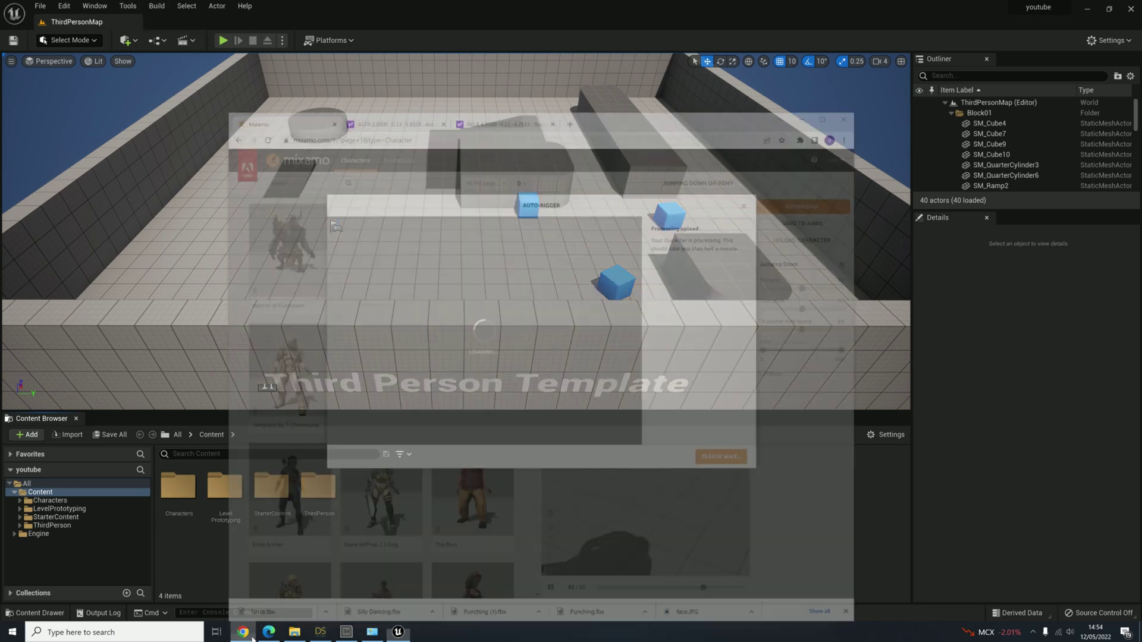
pyautogui.click(243, 631)
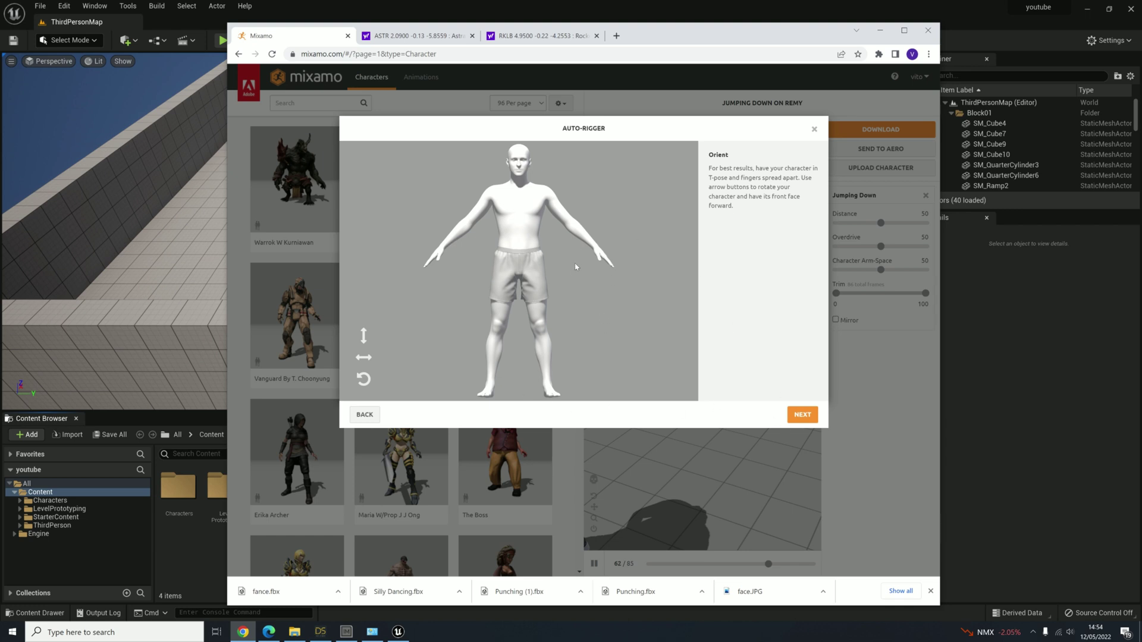
pyautogui.click(804, 416)
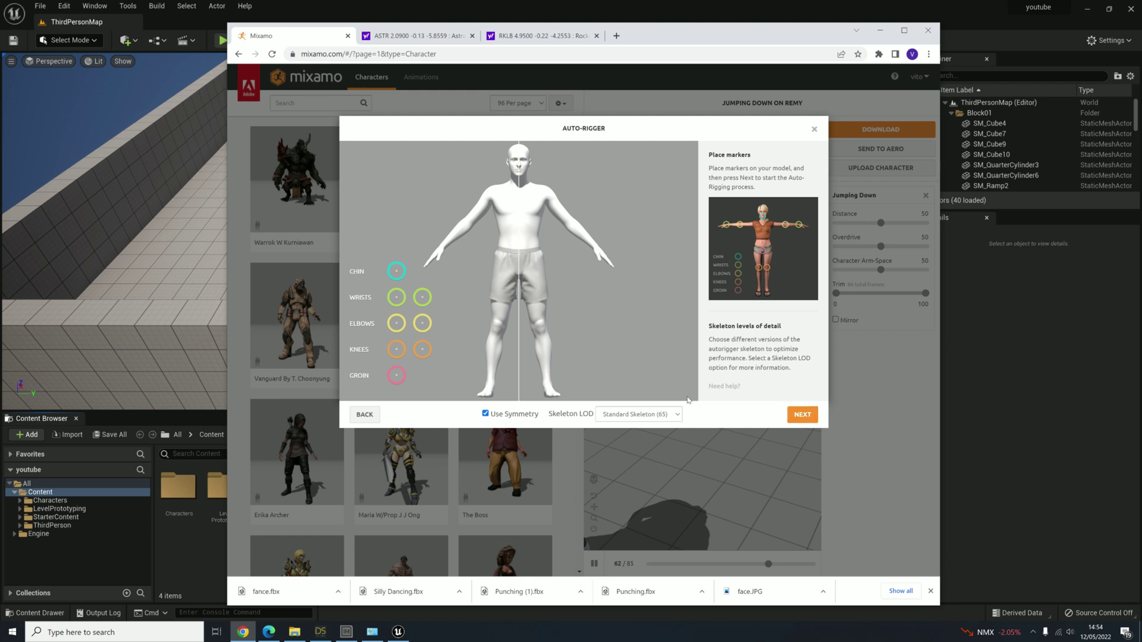
# Place the chin, wrist, elbow, knee and groin markers with symmetry on and start auto-rigging with Standard Skeleton (65)
pyautogui.moveTo(396, 283); pyautogui.dragTo(519, 176)
pyautogui.moveTo(423, 297); pyautogui.dragTo(592, 244)
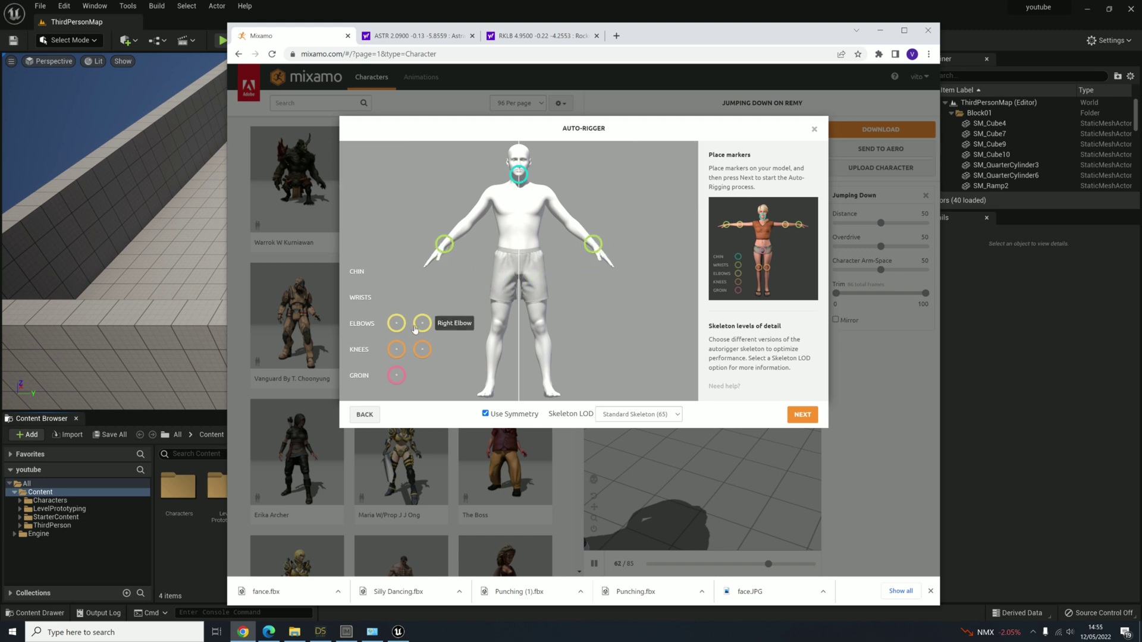
pyautogui.moveTo(422, 323)
pyautogui.mouseDown()
pyautogui.moveTo(550, 271)
pyautogui.moveTo(569, 220)
pyautogui.mouseUp()
pyautogui.moveTo(422, 350); pyautogui.dragTo(538, 325)
pyautogui.moveTo(396, 375)
pyautogui.mouseDown()
pyautogui.moveTo(419, 372)
pyautogui.moveTo(519, 280)
pyautogui.mouseUp()
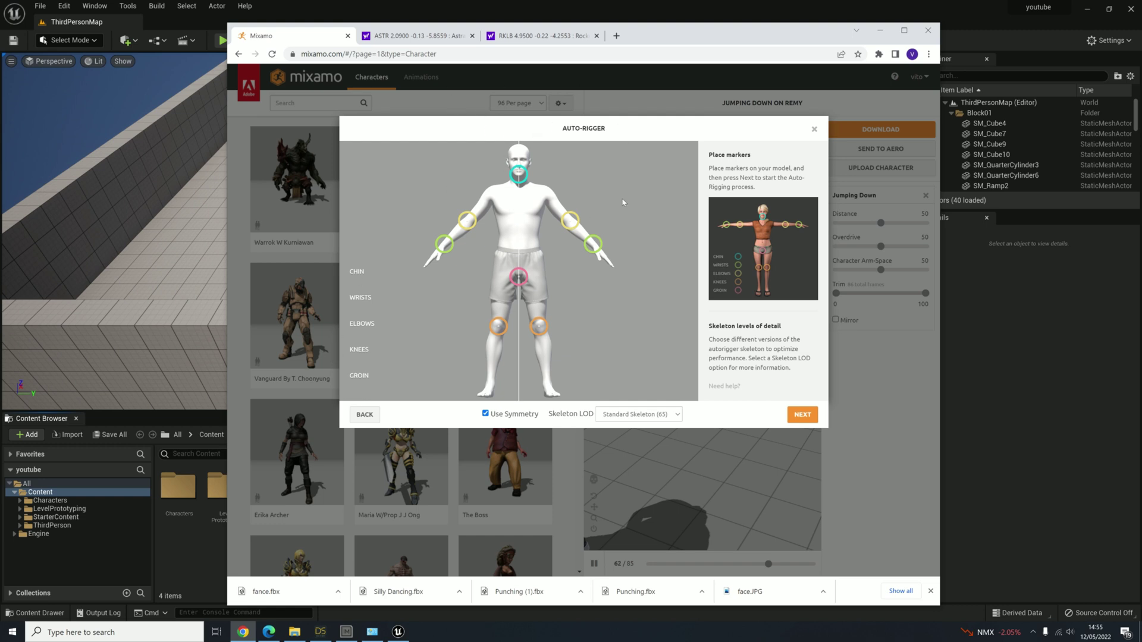
pyautogui.click(622, 419)
pyautogui.click(623, 419)
pyautogui.click(800, 415)
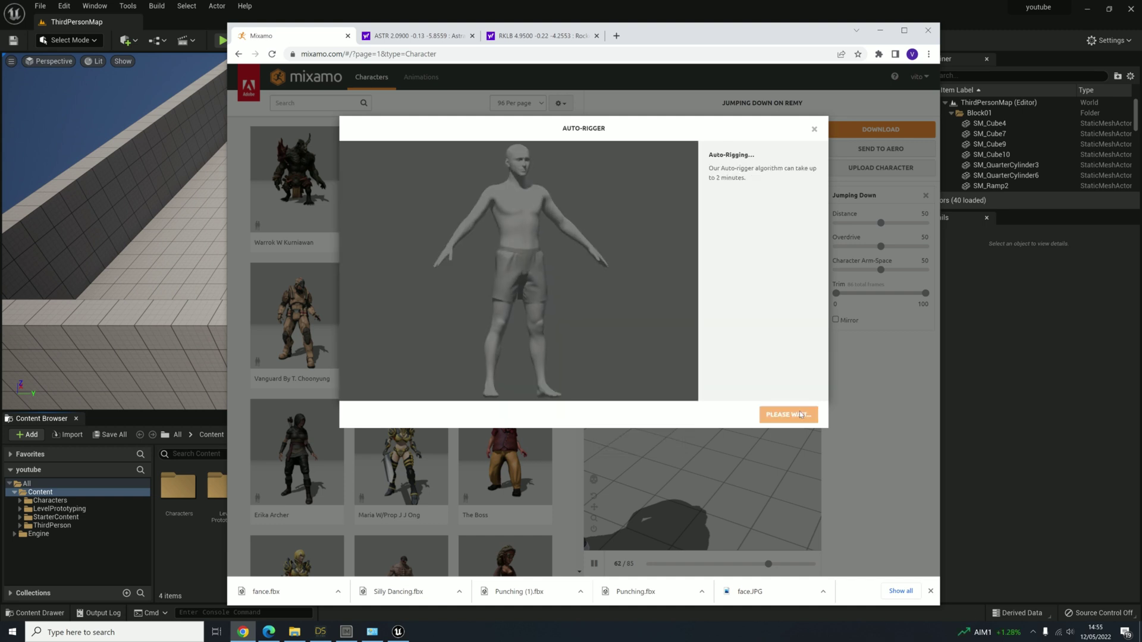
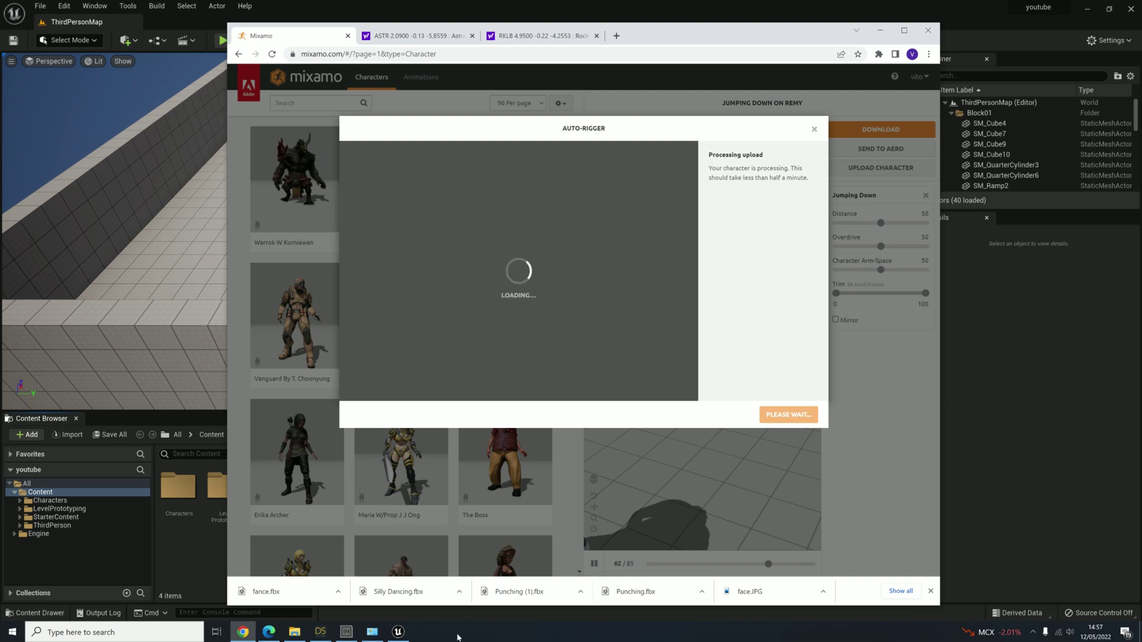
# Switch to DAZ Studio, examine the object rigging options and reselect the Genesis 8.1 Male and Basic Wear Boxers props
pyautogui.click(331, 633)
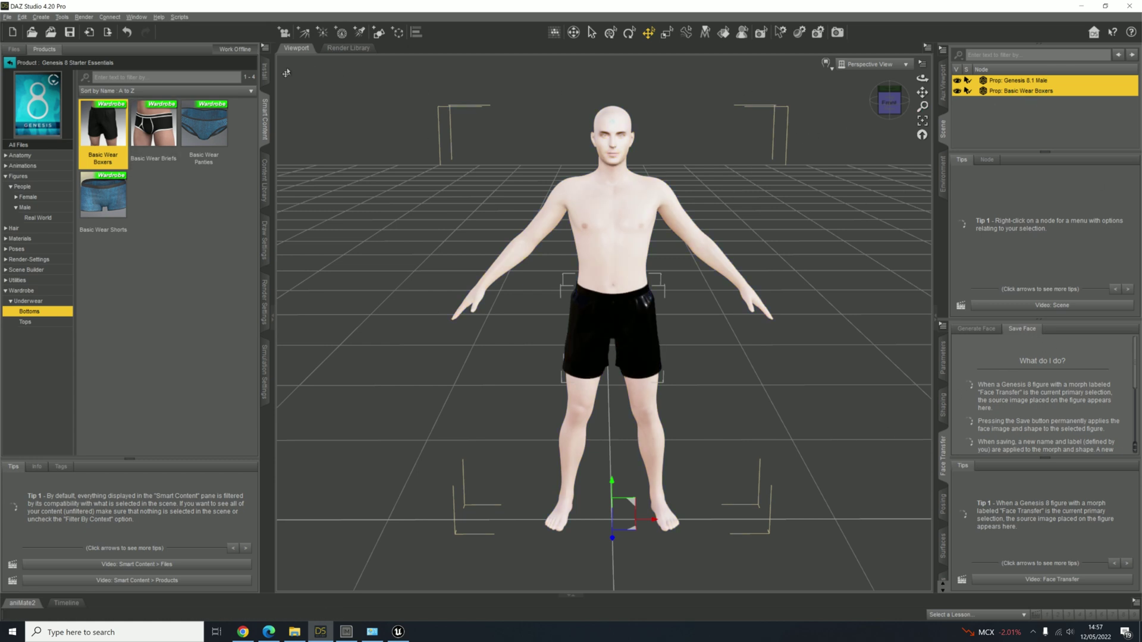
pyautogui.click(22, 17)
pyautogui.moveTo(72, 98)
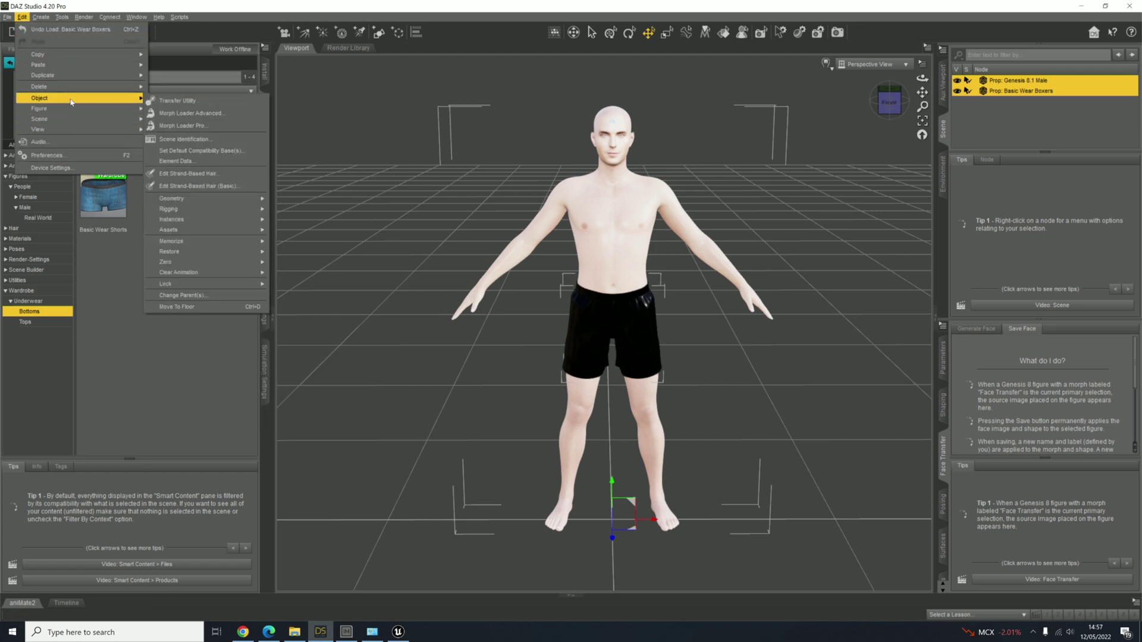
pyautogui.moveTo(205, 209)
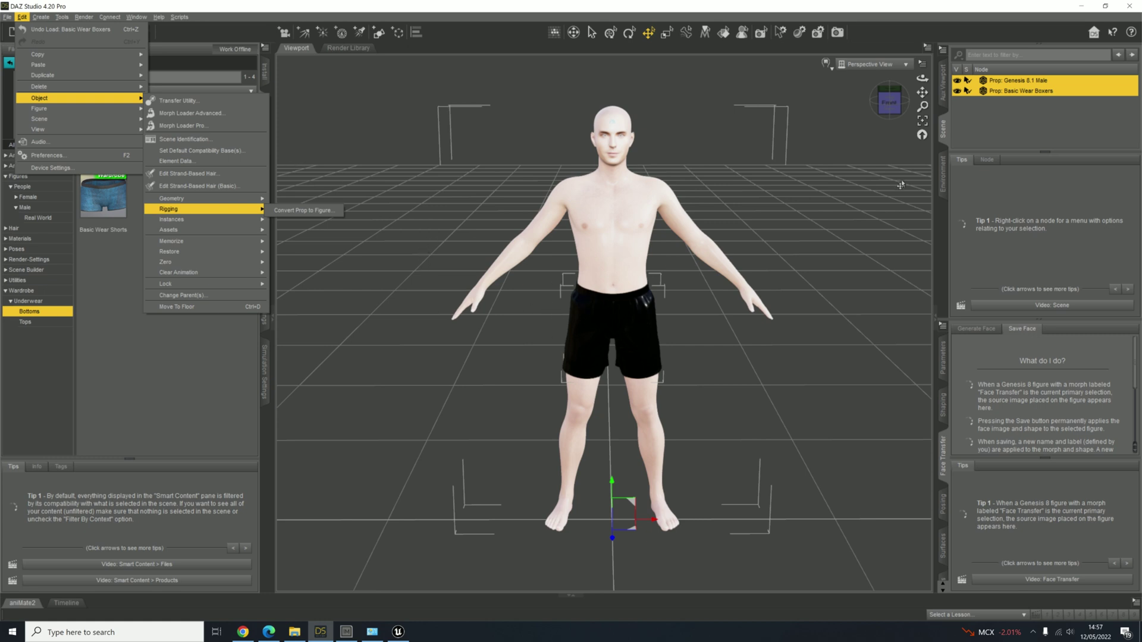
pyautogui.click(1014, 109)
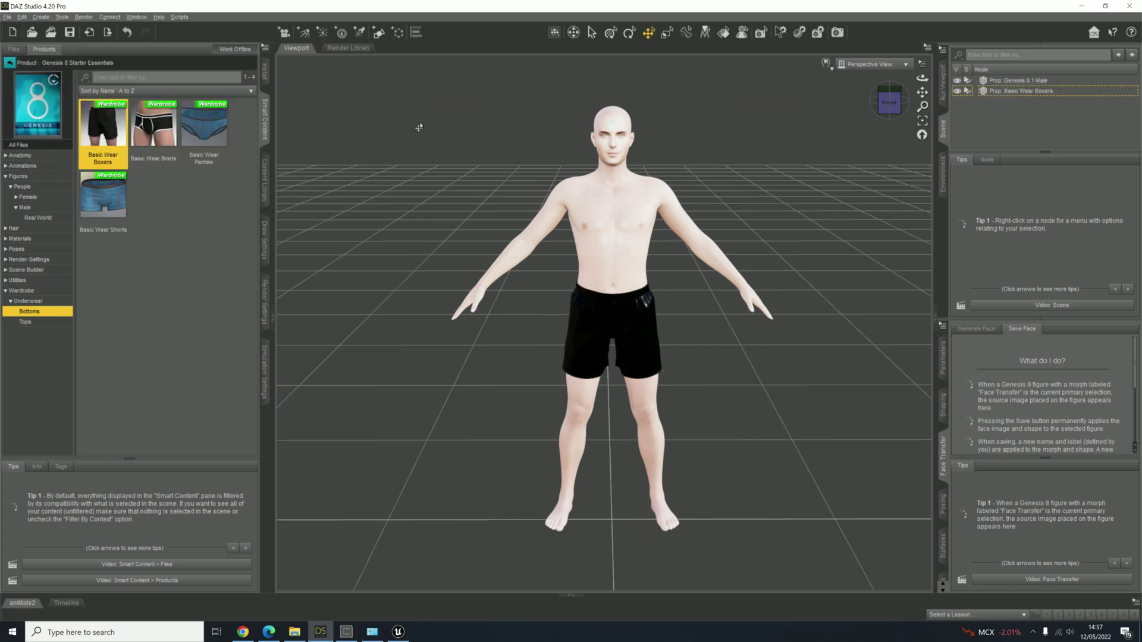
pyautogui.click(1024, 81)
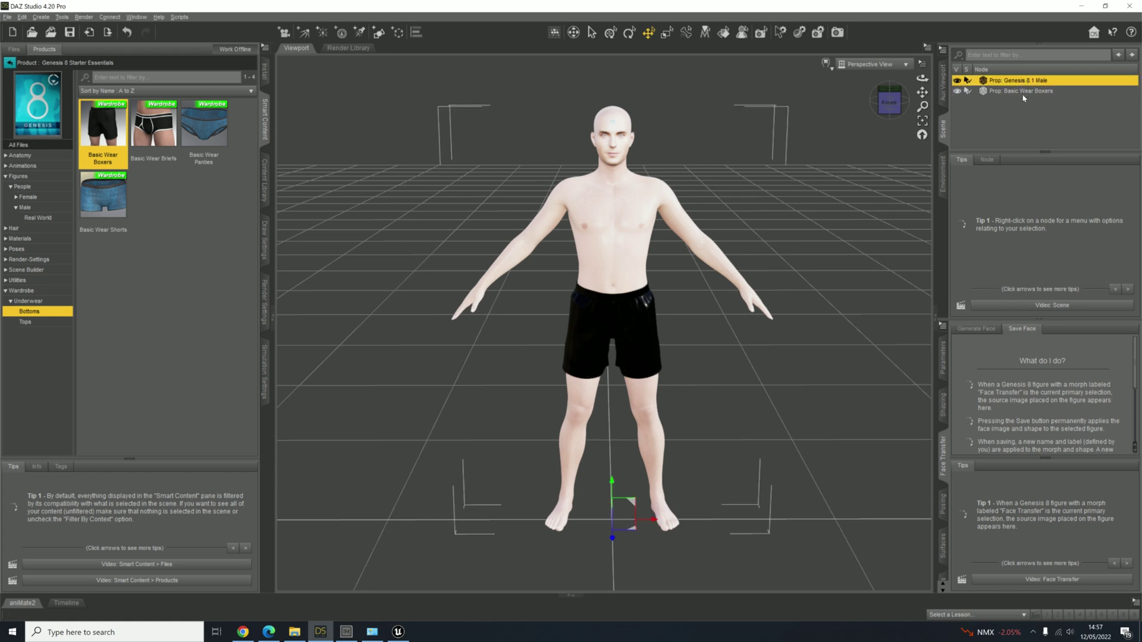
pyautogui.keyDown('ctrl'); pyautogui.click(1024, 94); pyautogui.keyUp('ctrl')
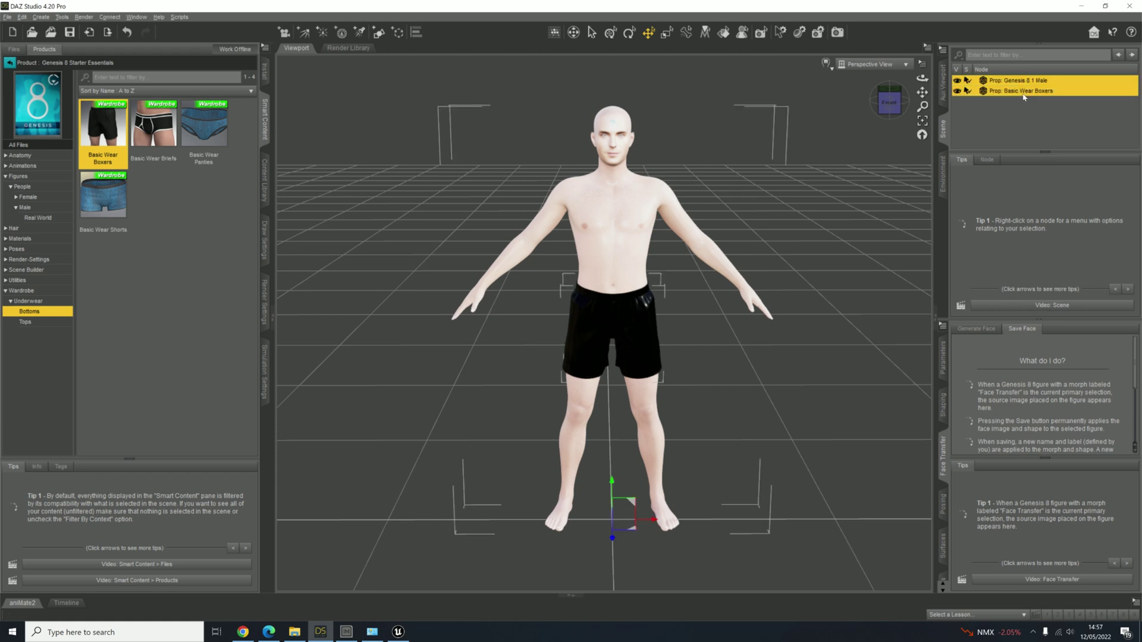
# Return to Mixamo in Chrome, approve the auto-rigged result and replace the previous character with the uploaded one
pyautogui.click(243, 631)
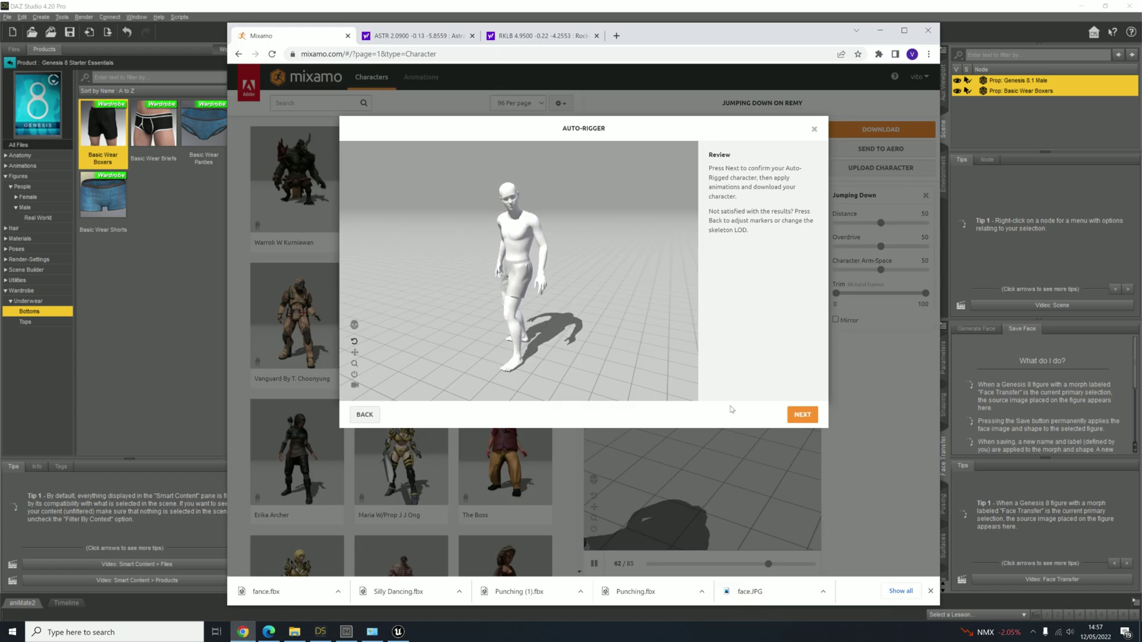
pyautogui.click(795, 416)
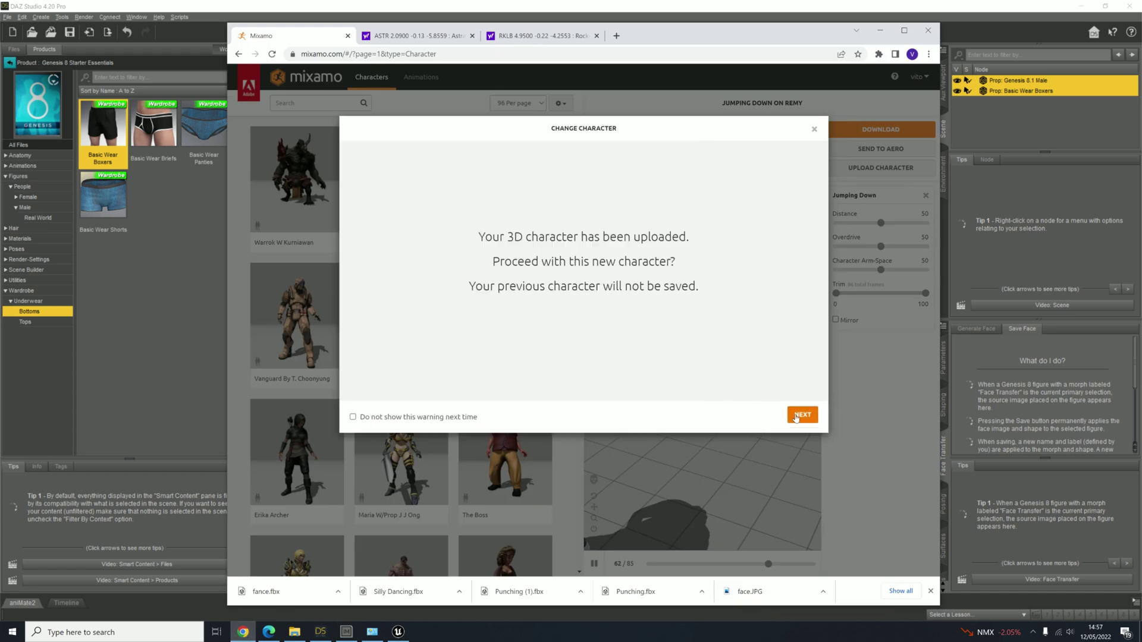
pyautogui.click(801, 415)
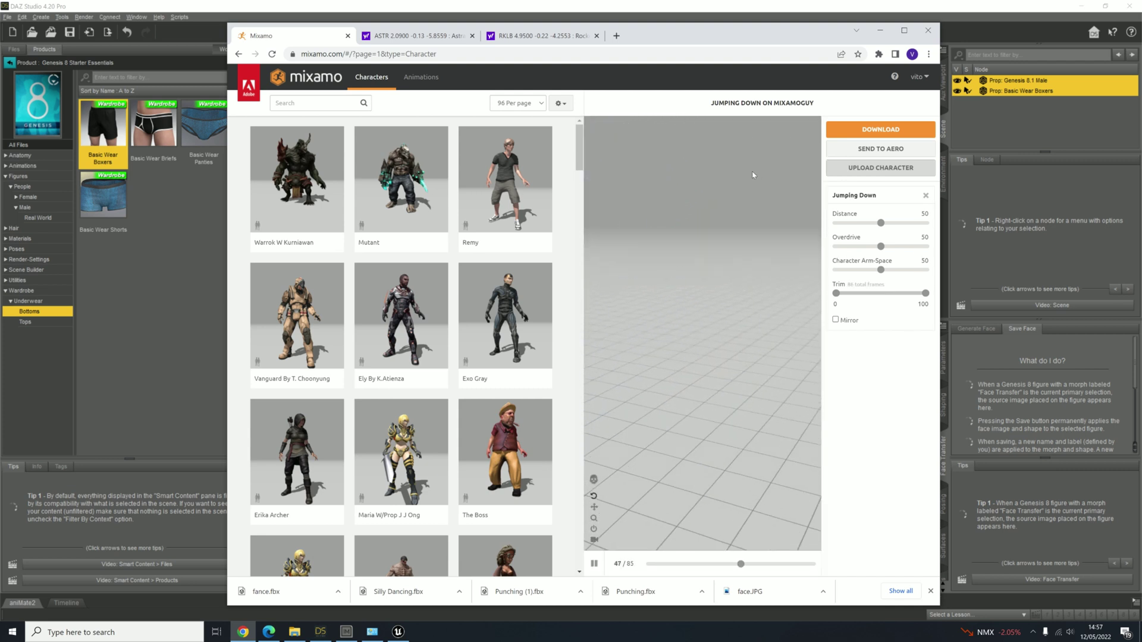
# Download the Jumping Down animation as FBX Binary with skin at 30 fps, saved as mixamoman in the characters folder
pyautogui.click(885, 130)
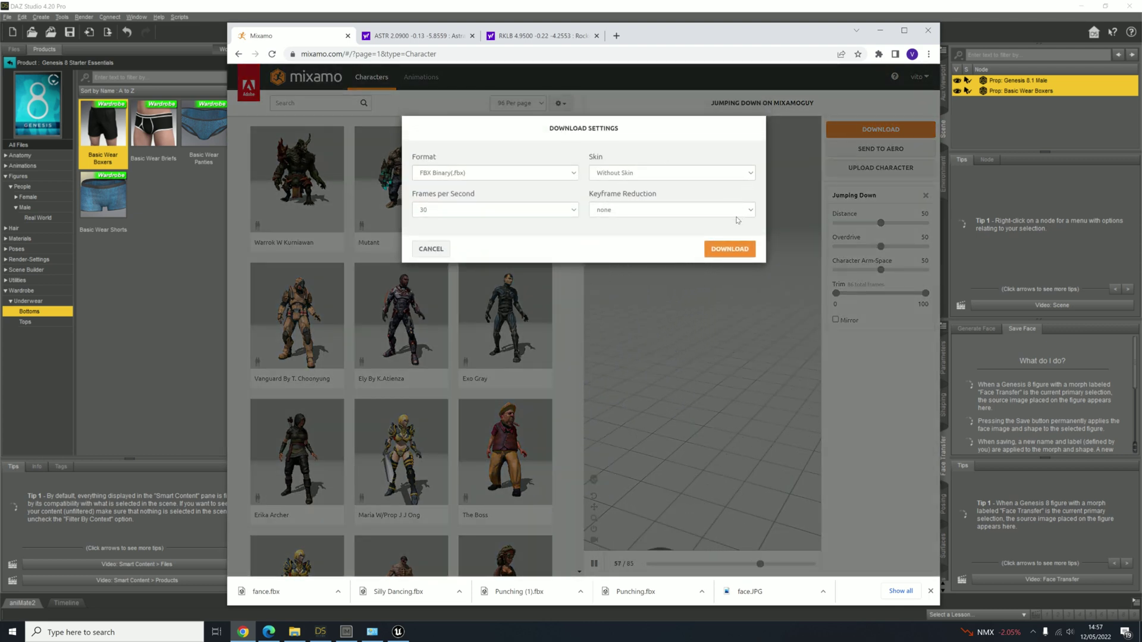
pyautogui.click(594, 173)
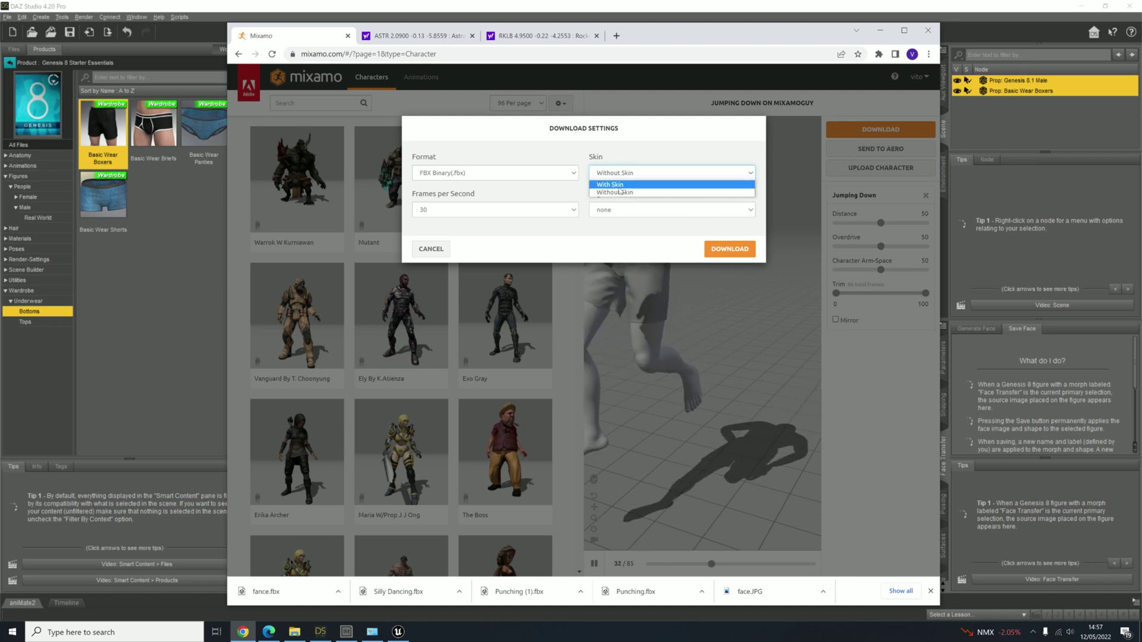
pyautogui.click(601, 180)
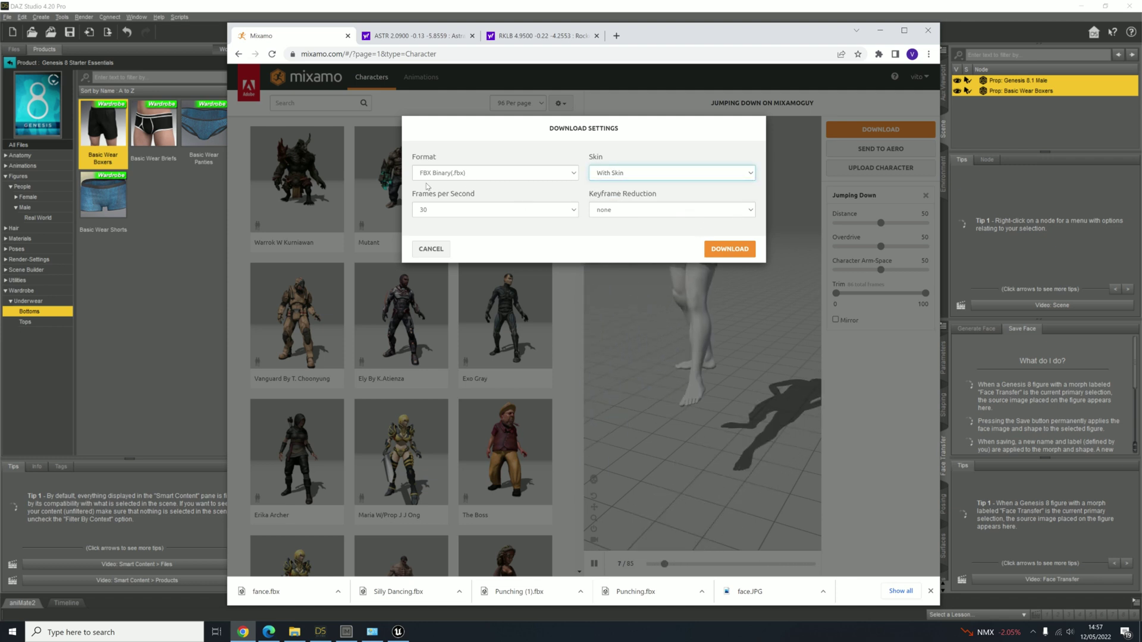
pyautogui.click(742, 250)
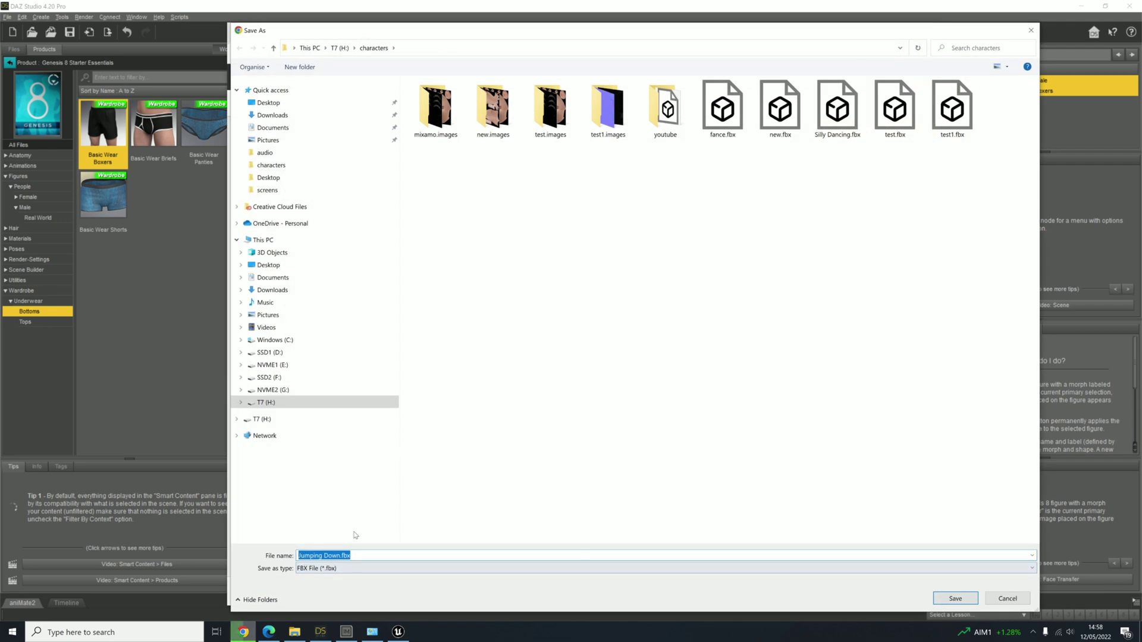
pyautogui.write('mixamoma')
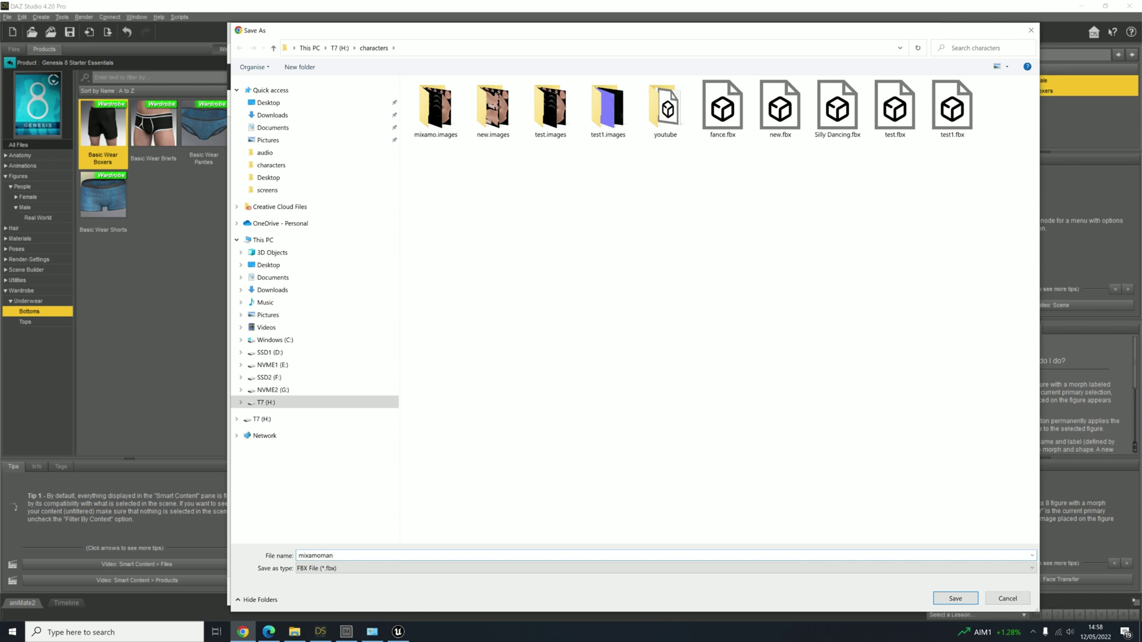
pyautogui.write('n')
pyautogui.press('Return')
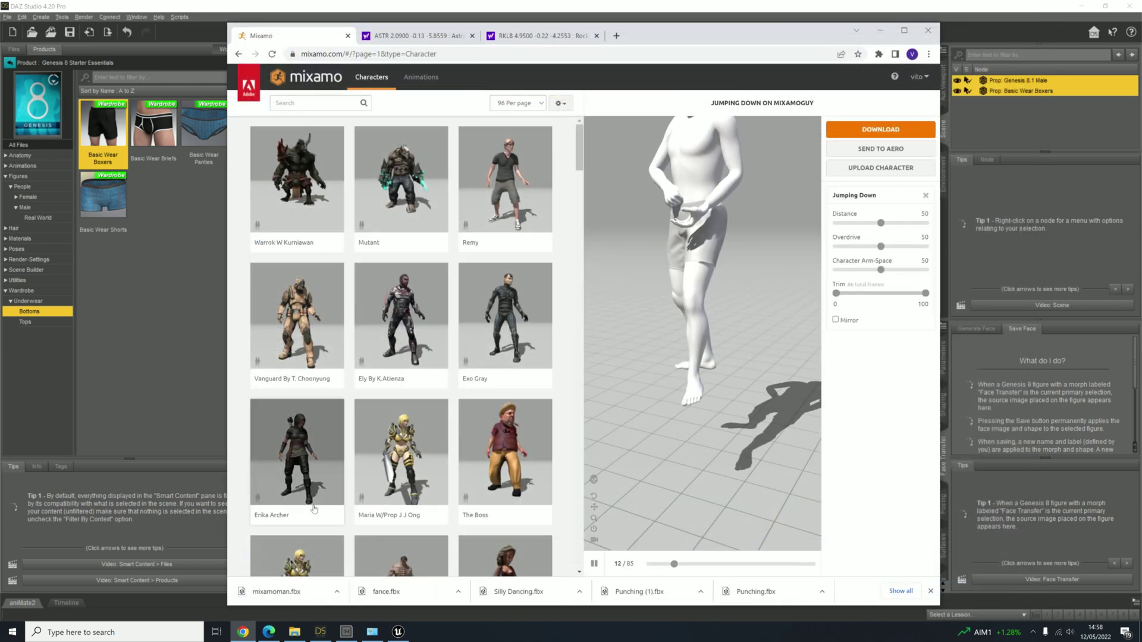
# Switch to Unreal Engine and start importing a file into the project's Content folder
pyautogui.click(398, 632)
pyautogui.rightClick(428, 507)
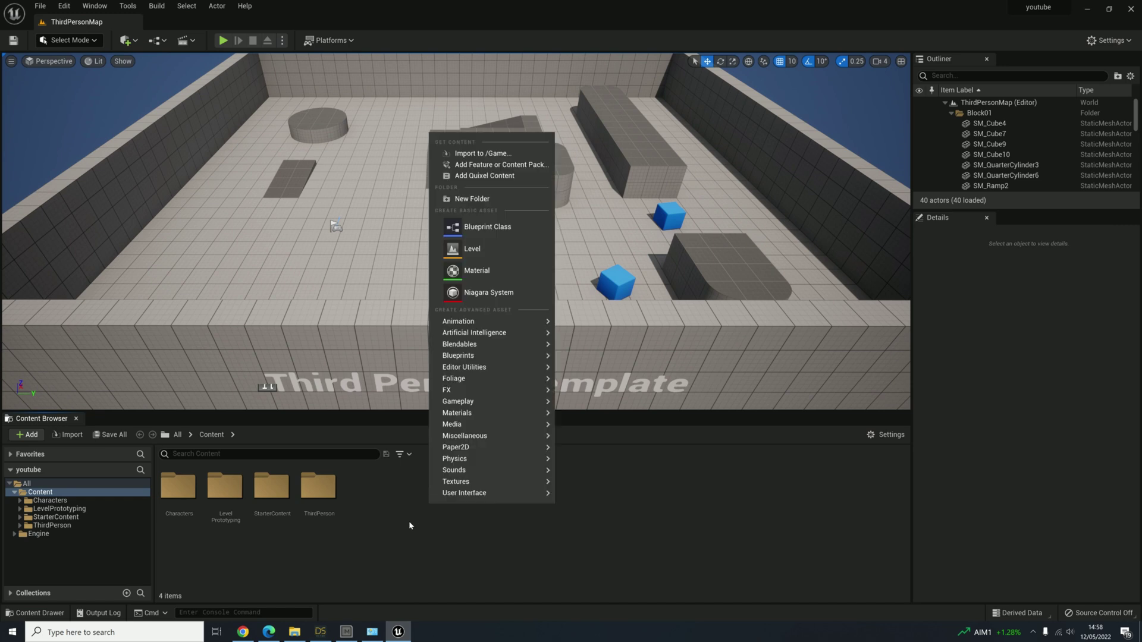
pyautogui.click(53, 495)
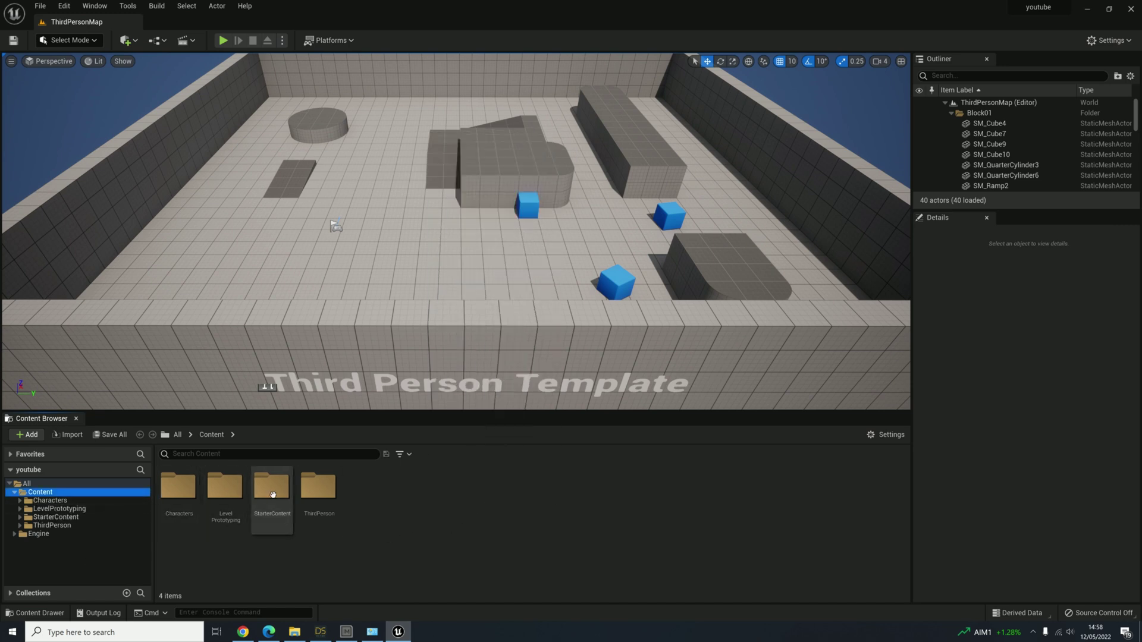
pyautogui.rightClick(493, 518)
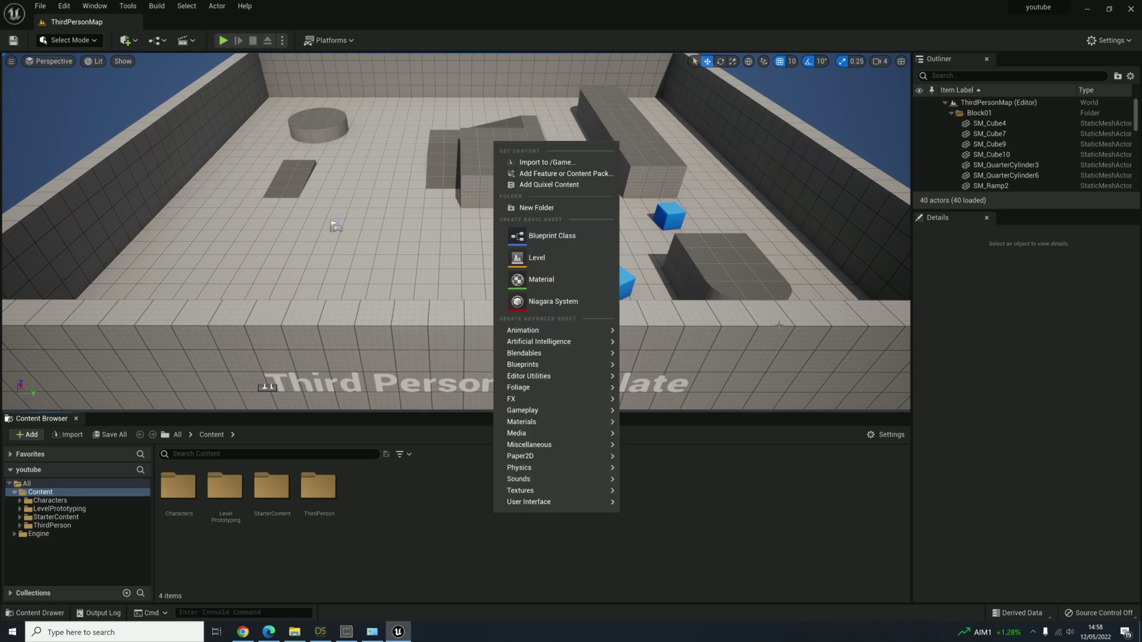
pyautogui.rightClick(403, 514)
pyautogui.rightClick(553, 543)
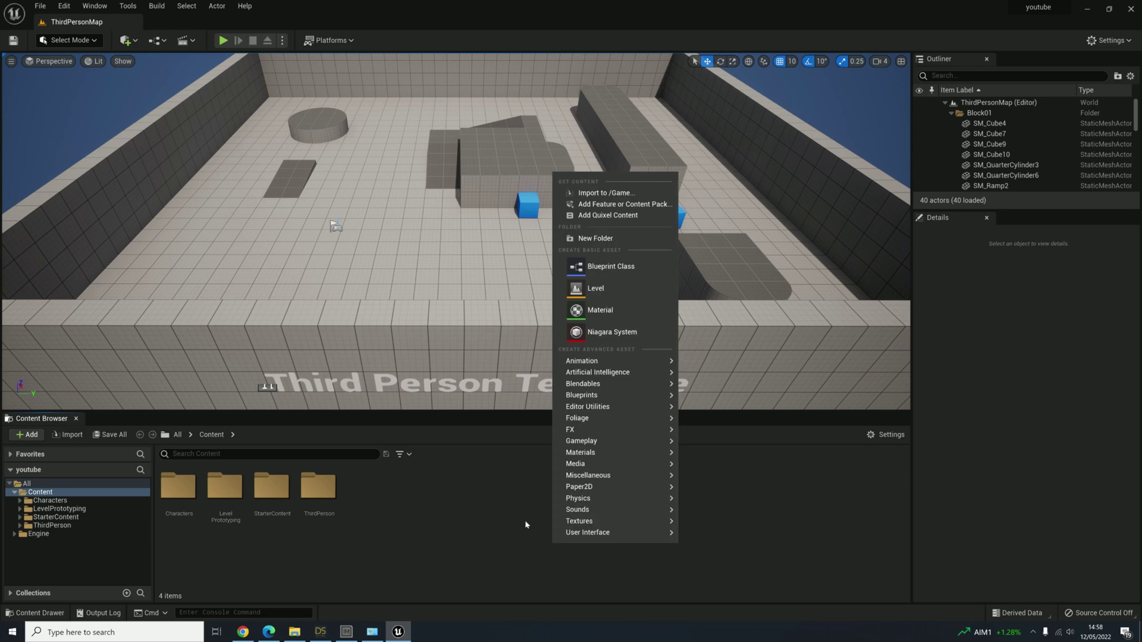
pyautogui.rightClick(408, 463)
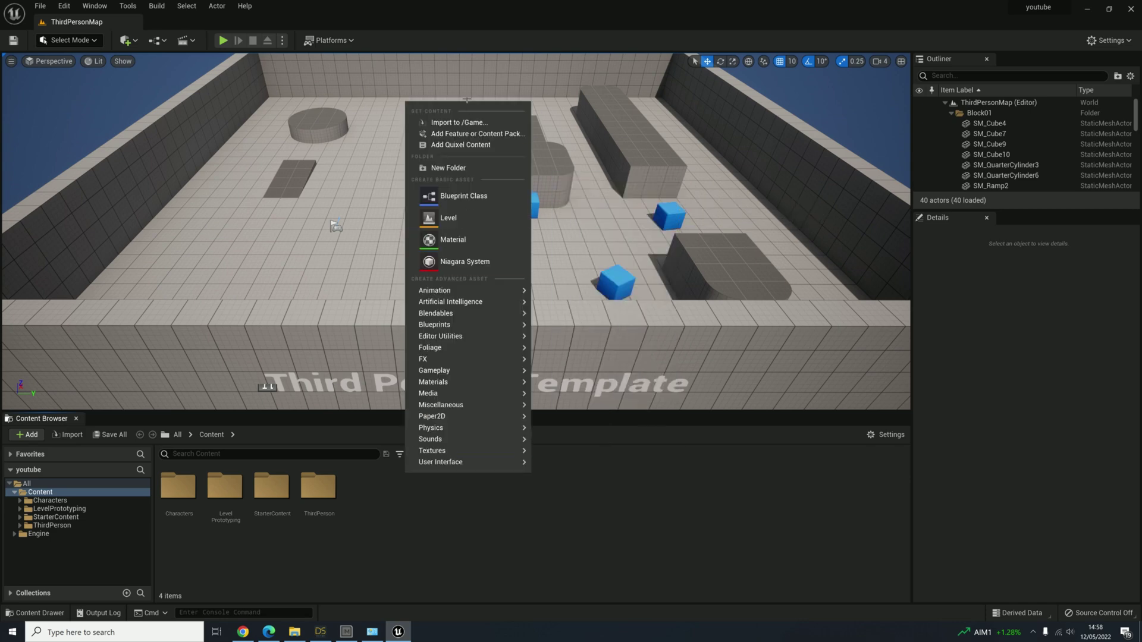
pyautogui.click(467, 123)
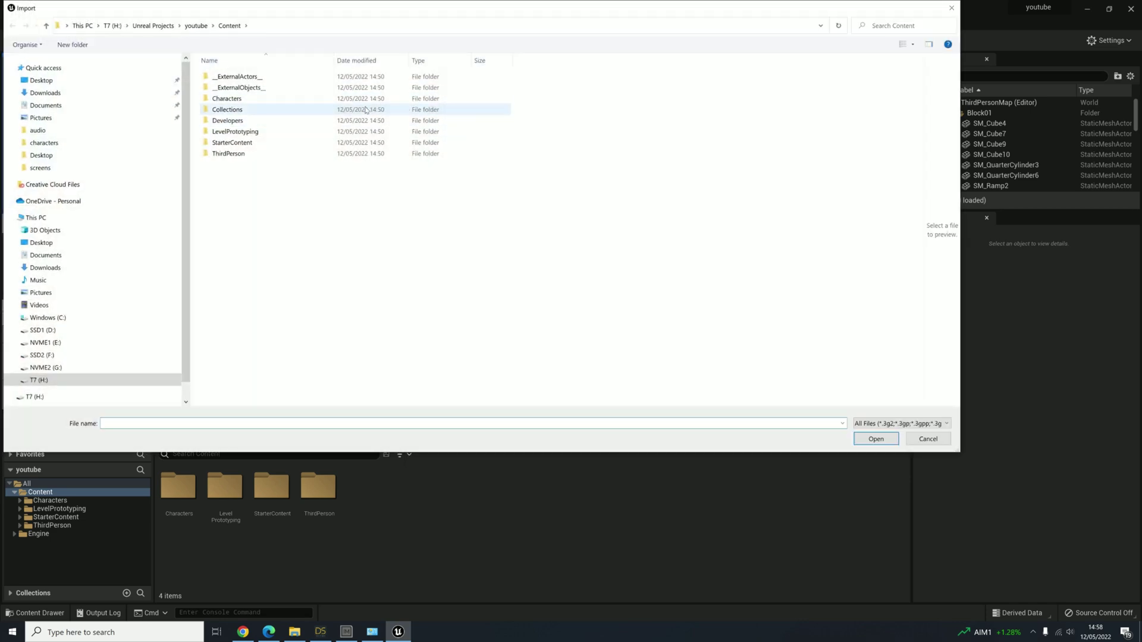
# Choose mixamoman.fbx from the characters folder on drive T7 (H:) as the file to import
pyautogui.click(113, 27)
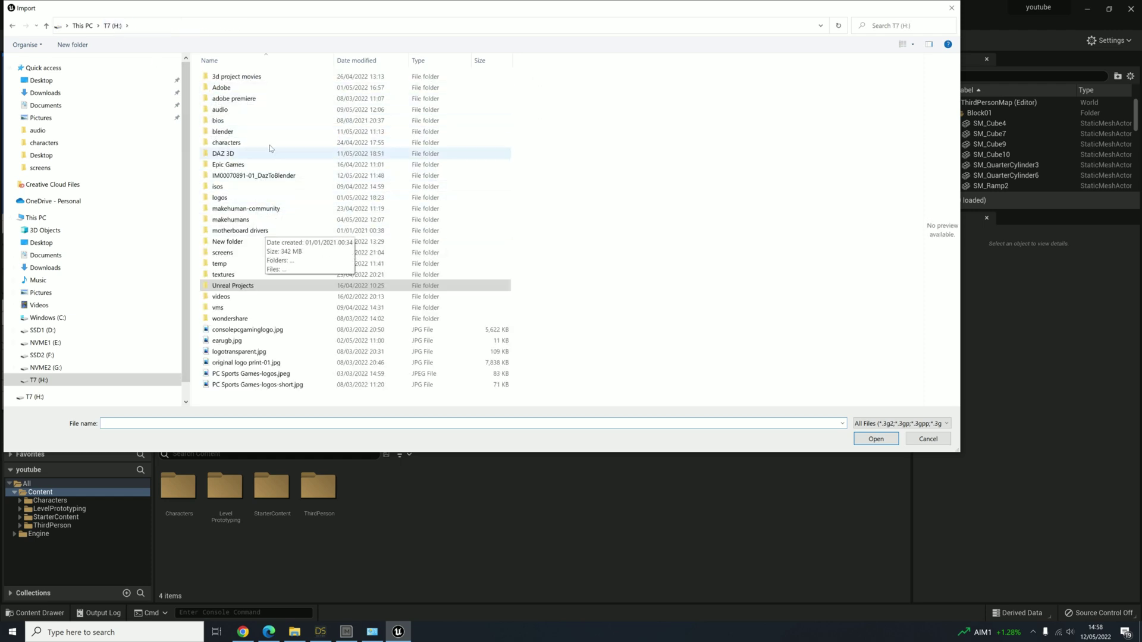
pyautogui.doubleClick(249, 149)
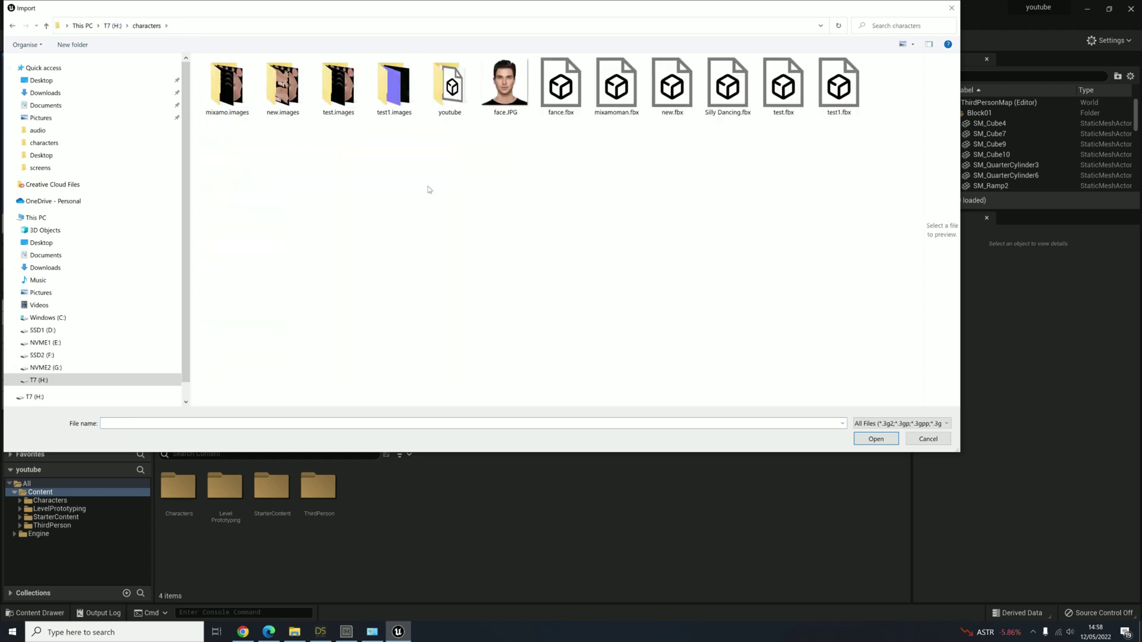
pyautogui.doubleClick(449, 95)
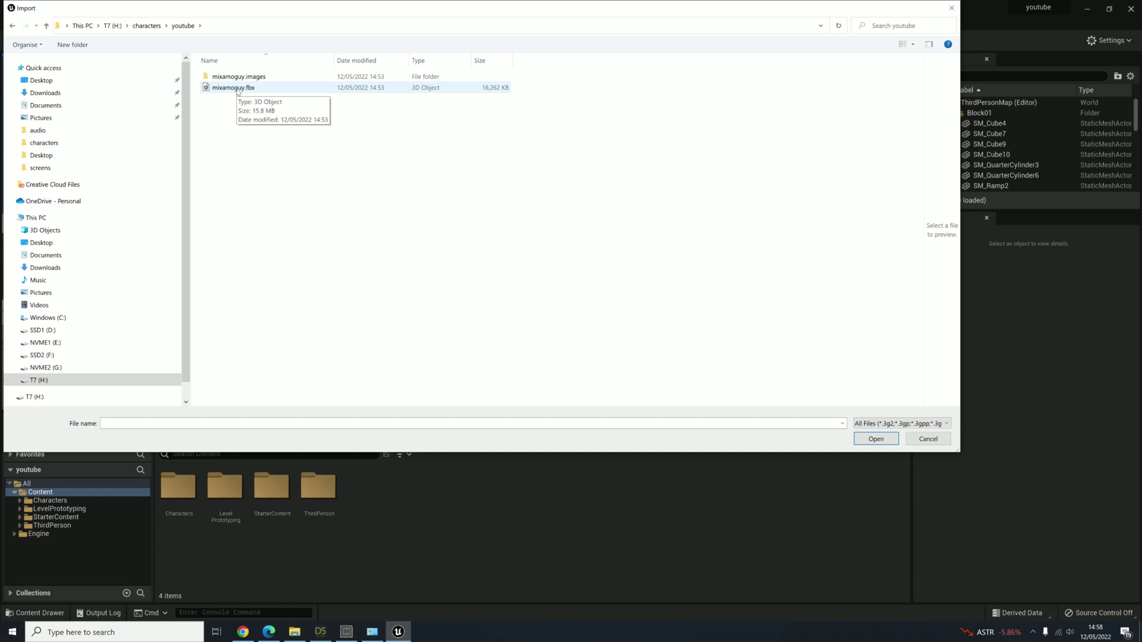
pyautogui.click(147, 26)
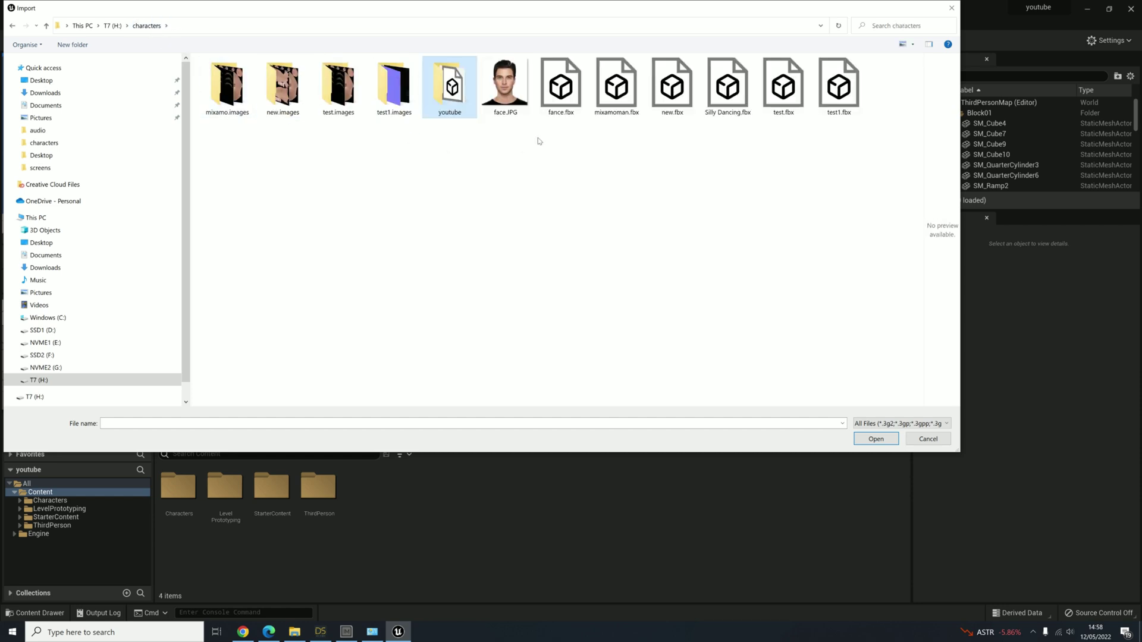
pyautogui.click(611, 96)
pyautogui.doubleClick(609, 97)
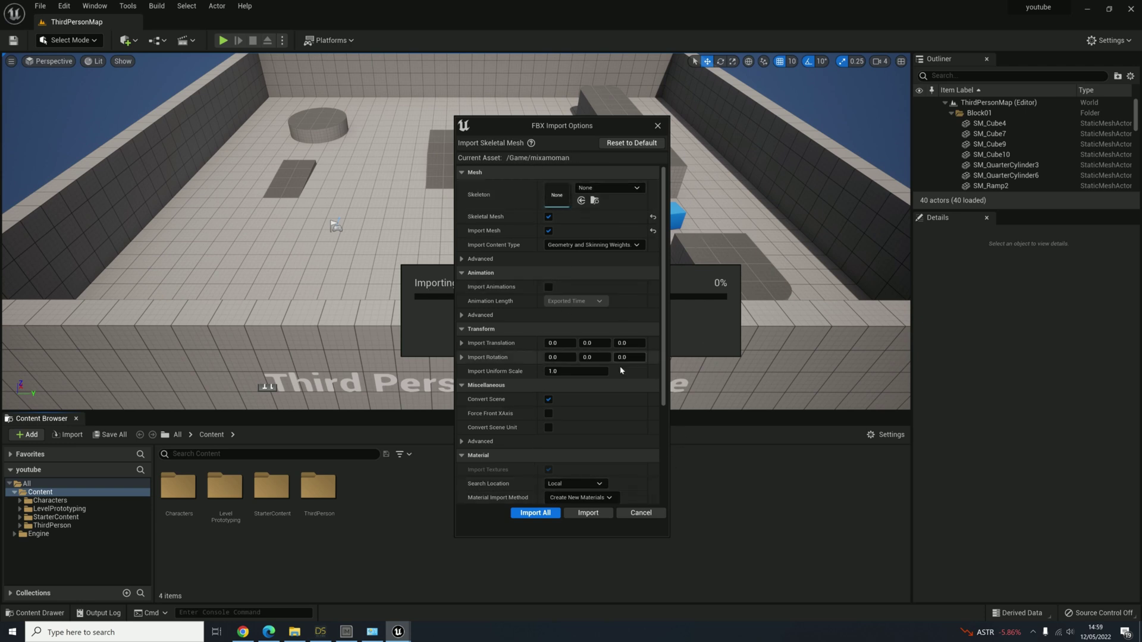
# Import mixamoman as a skeletal mesh without animations, clear the FBX Import message log and close it
pyautogui.click(588, 512)
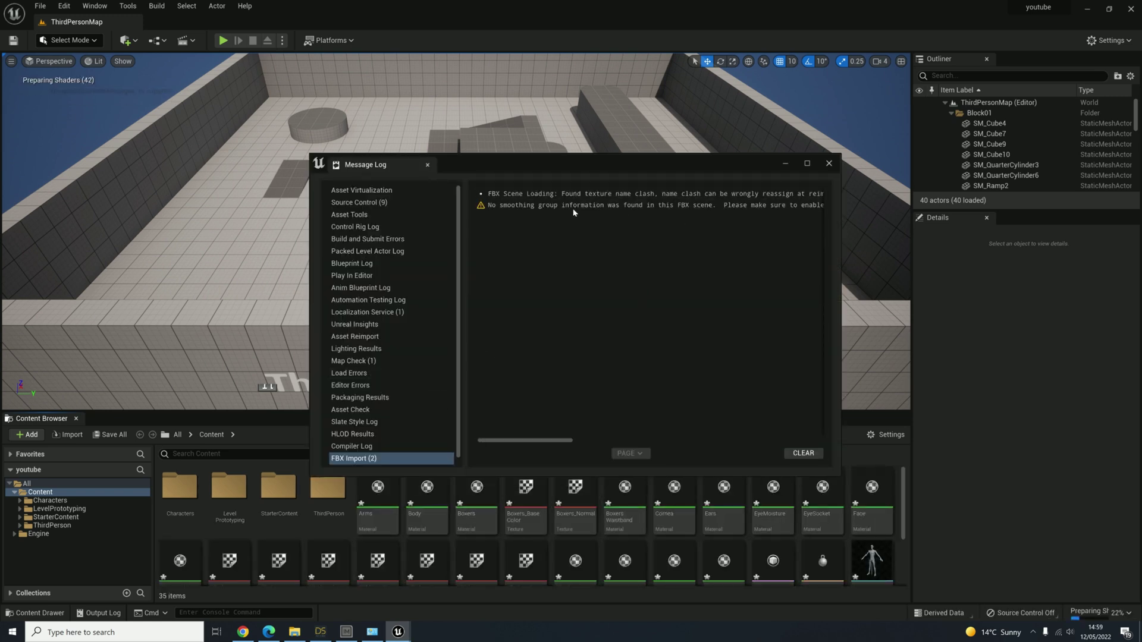
pyautogui.click(814, 452)
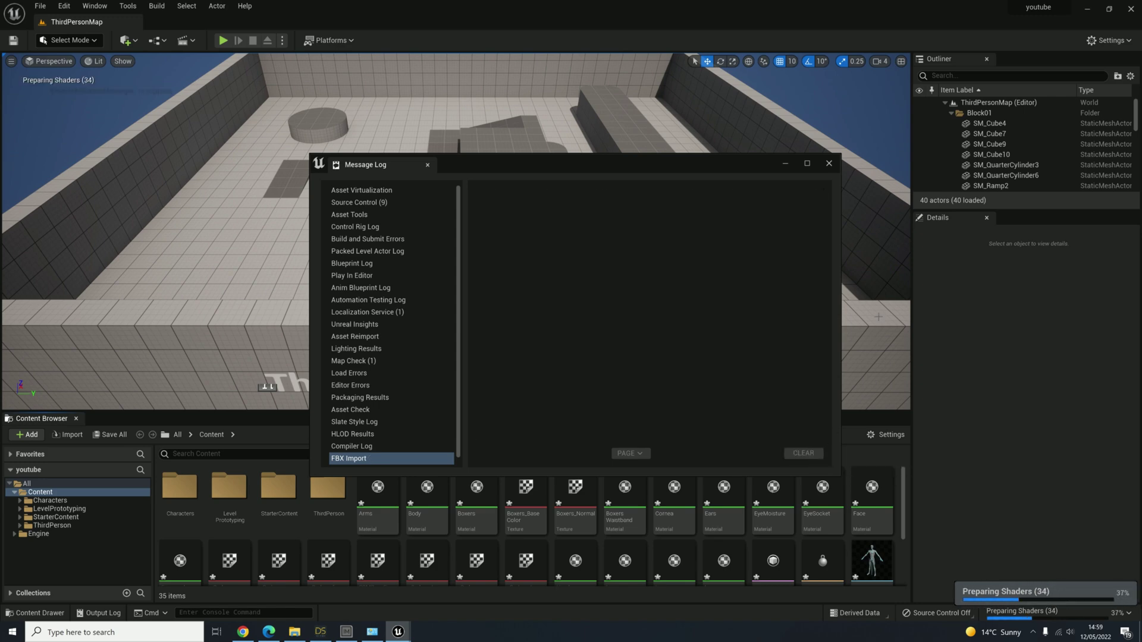
pyautogui.click(829, 163)
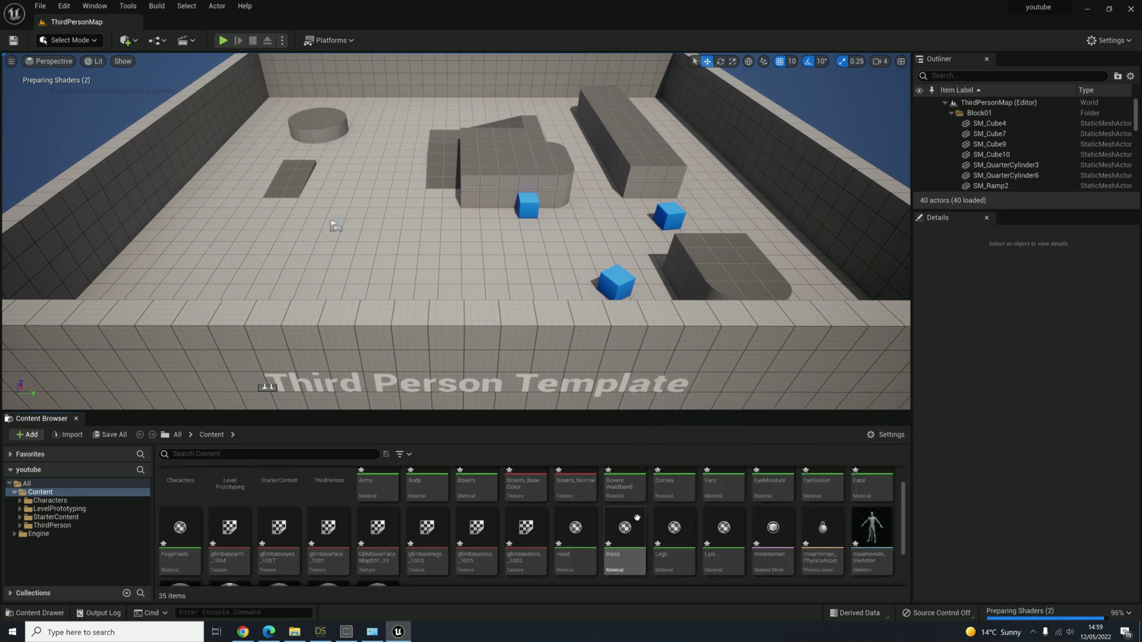
# Place the mixamoman skeletal mesh on the level floor near the player start, at about X 760, Y 1310, Z 0
pyautogui.scroll(-3, 714, 541)
pyautogui.scroll(2, 613, 546)
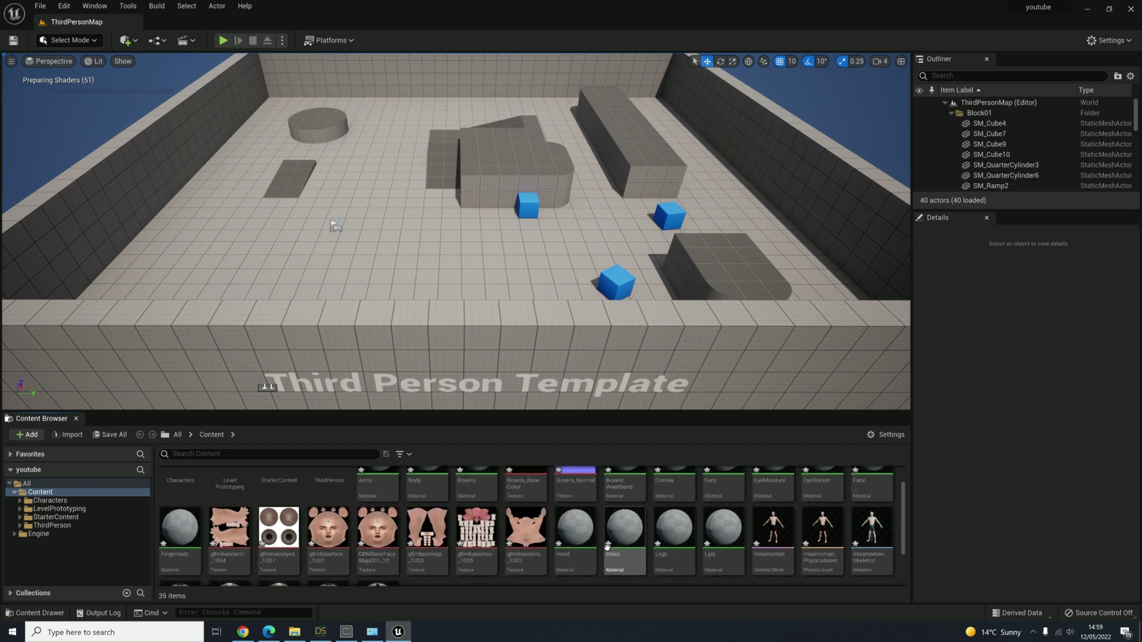
pyautogui.scroll(-1, 616, 545)
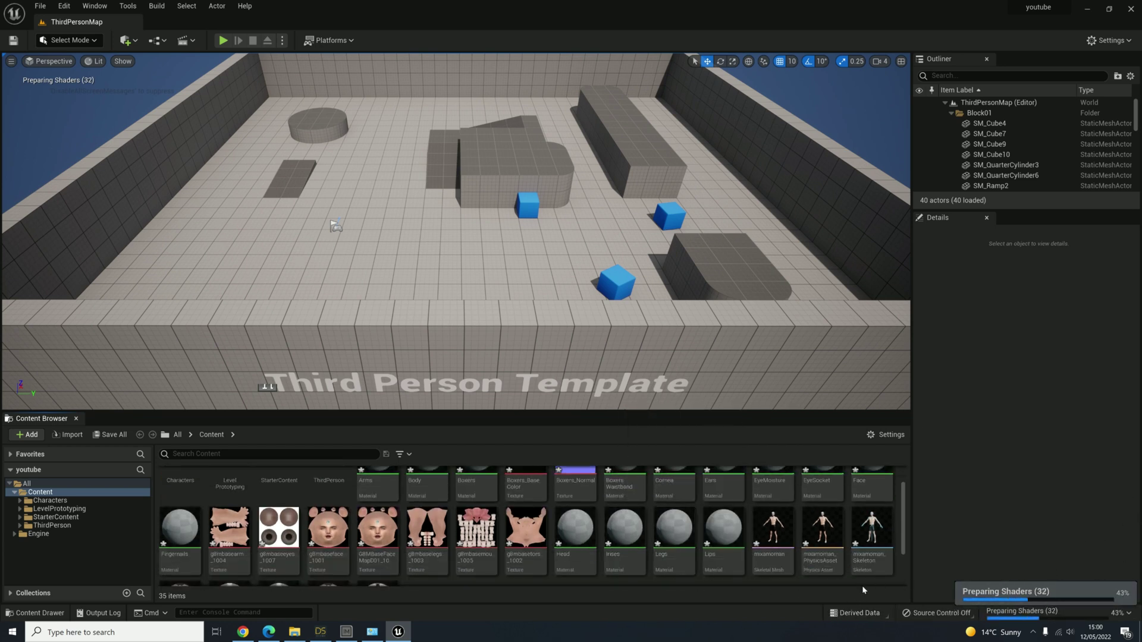
pyautogui.moveTo(767, 529)
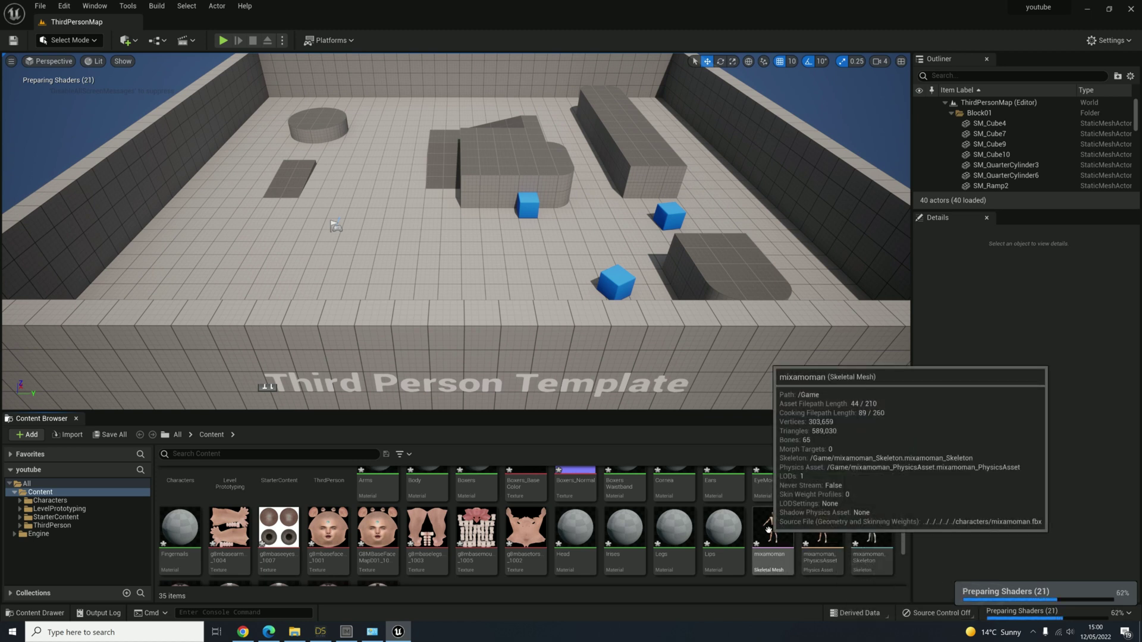
pyautogui.moveTo(885, 532)
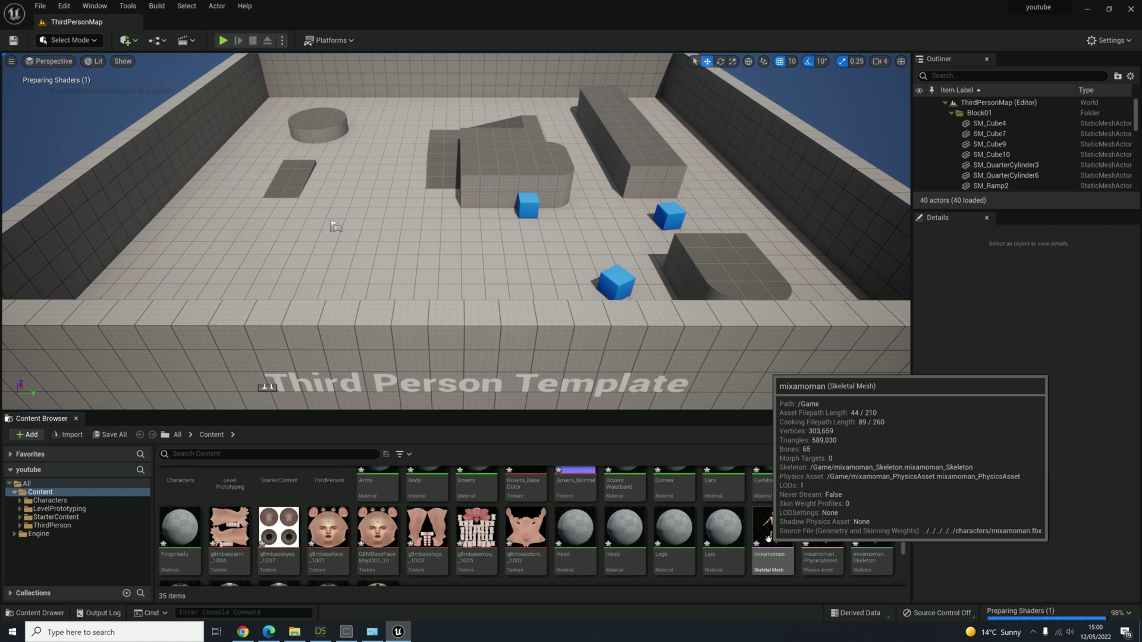
pyautogui.moveTo(772, 527); pyautogui.dragTo(378, 262)
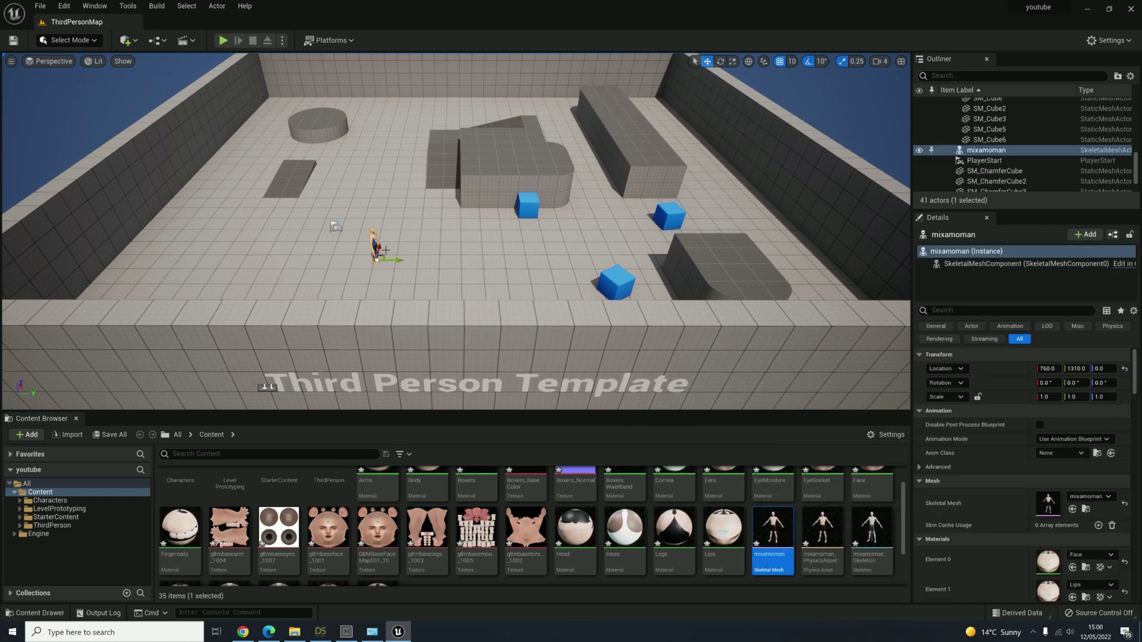
pyautogui.scroll(3, 380, 277)
pyautogui.scroll(3, 380, 277)
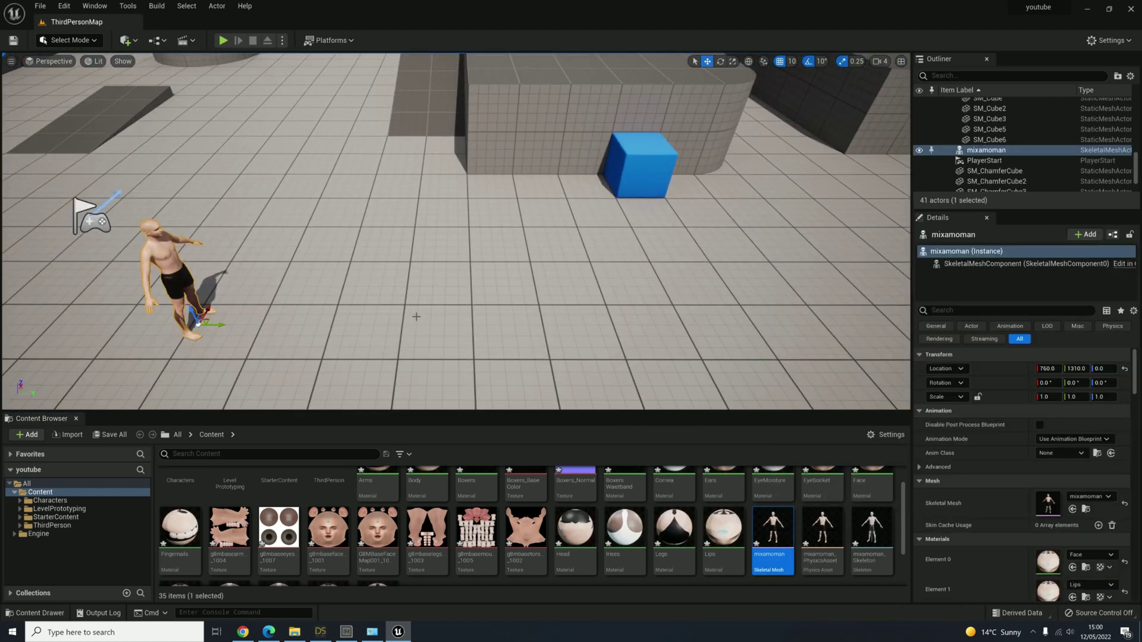
pyautogui.scroll(-5, 417, 316)
pyautogui.scroll(3, 404, 307)
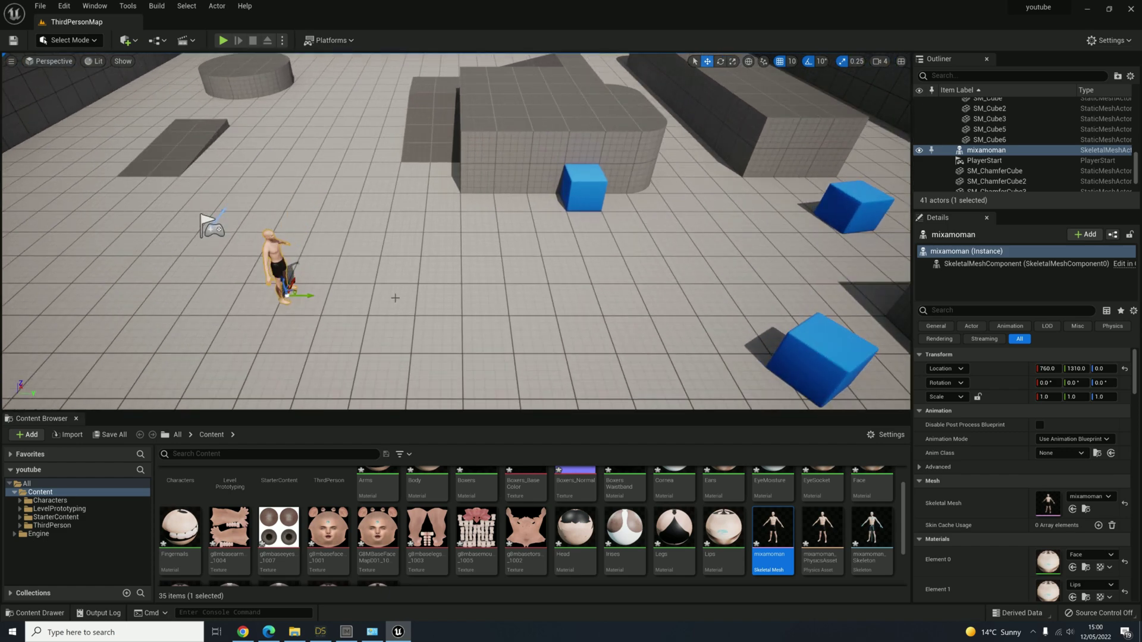
pyautogui.moveTo(395, 297); pyautogui.dragTo(363, 294)
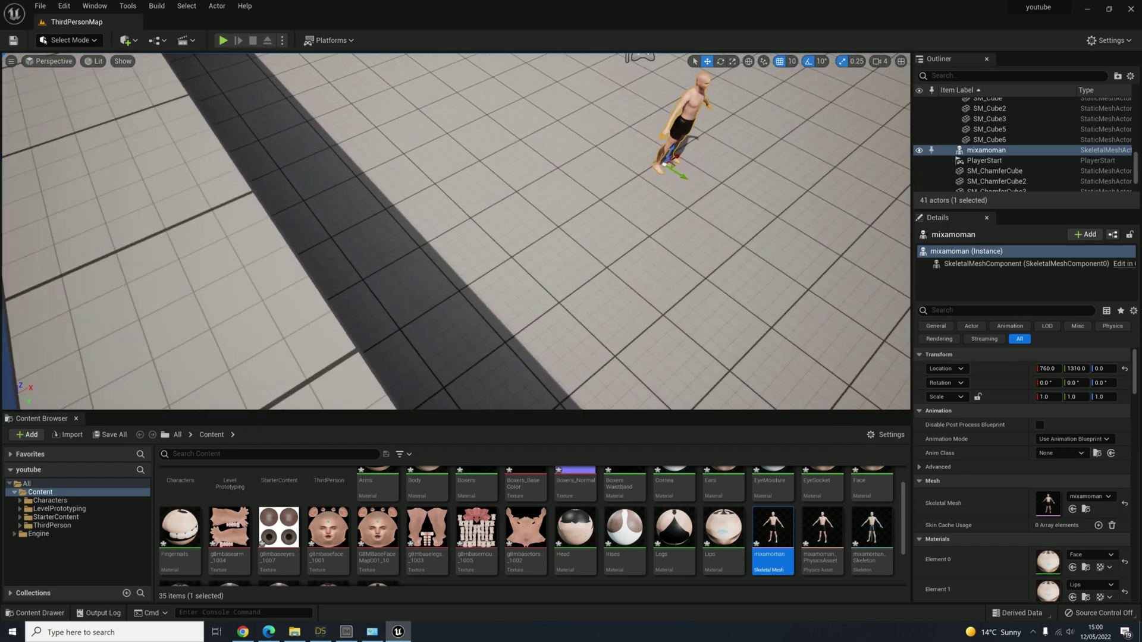
pyautogui.moveTo(362, 295); pyautogui.dragTo(403, 268, button='right')
pyautogui.press('f')
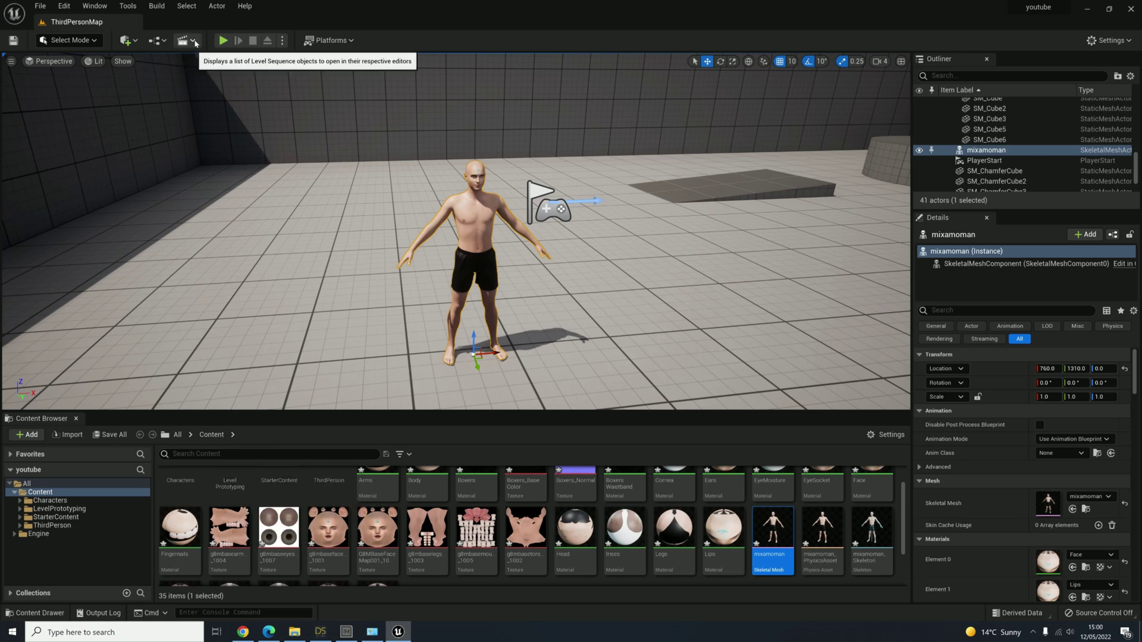
# Create a level sequence named mixamo in the Content folder
pyautogui.click(195, 42)
pyautogui.click(199, 68)
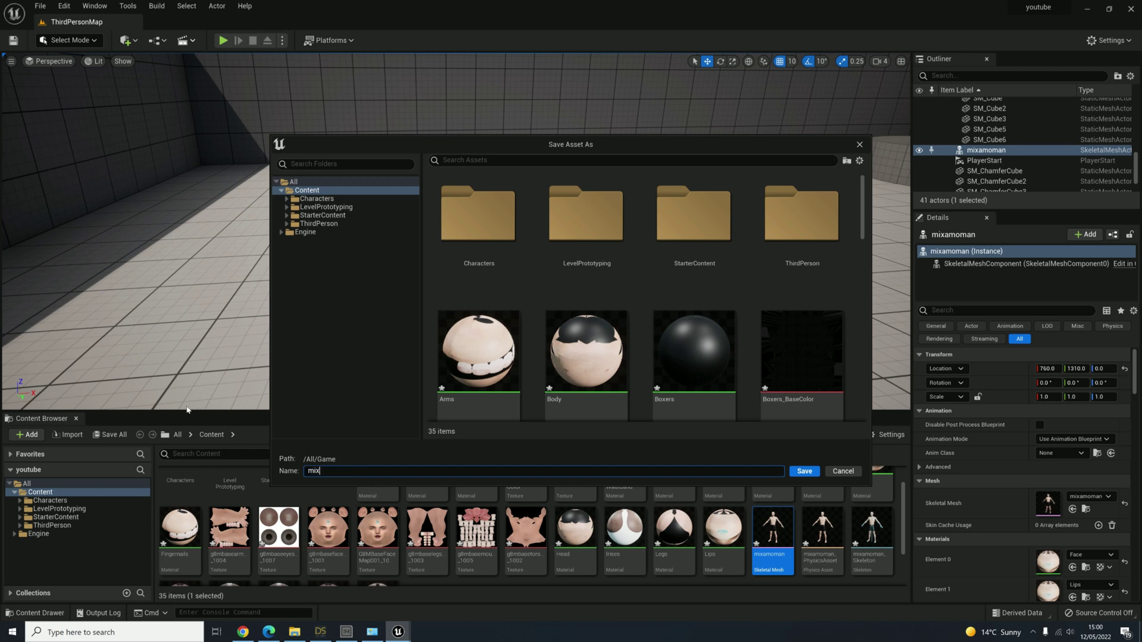
pyautogui.press('Return')
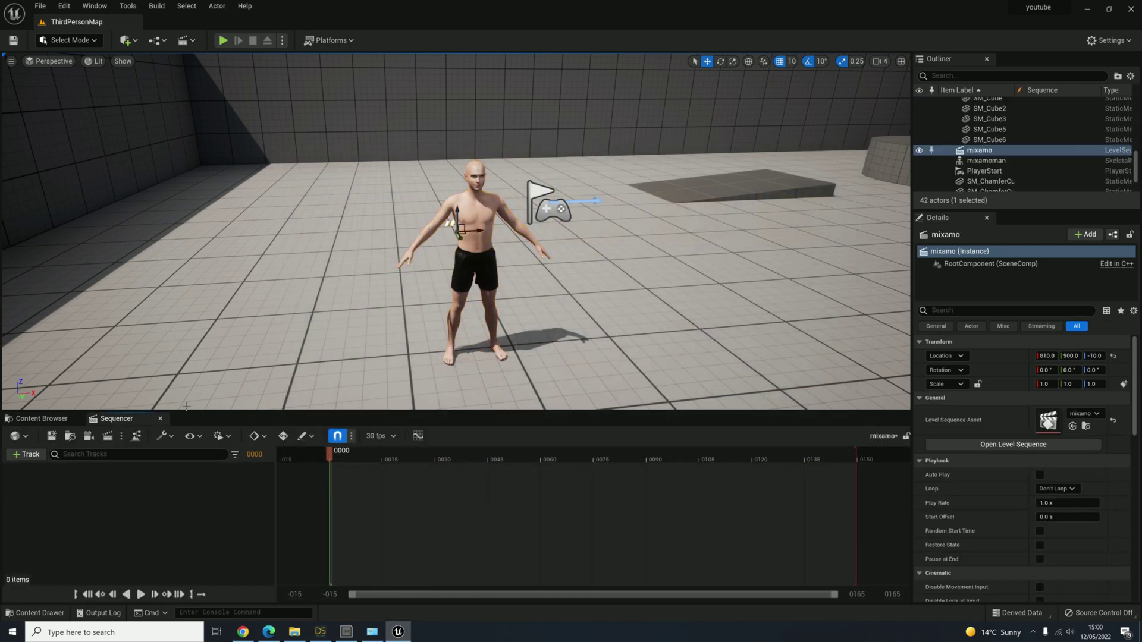
pyautogui.click(462, 540)
pyautogui.press('space')
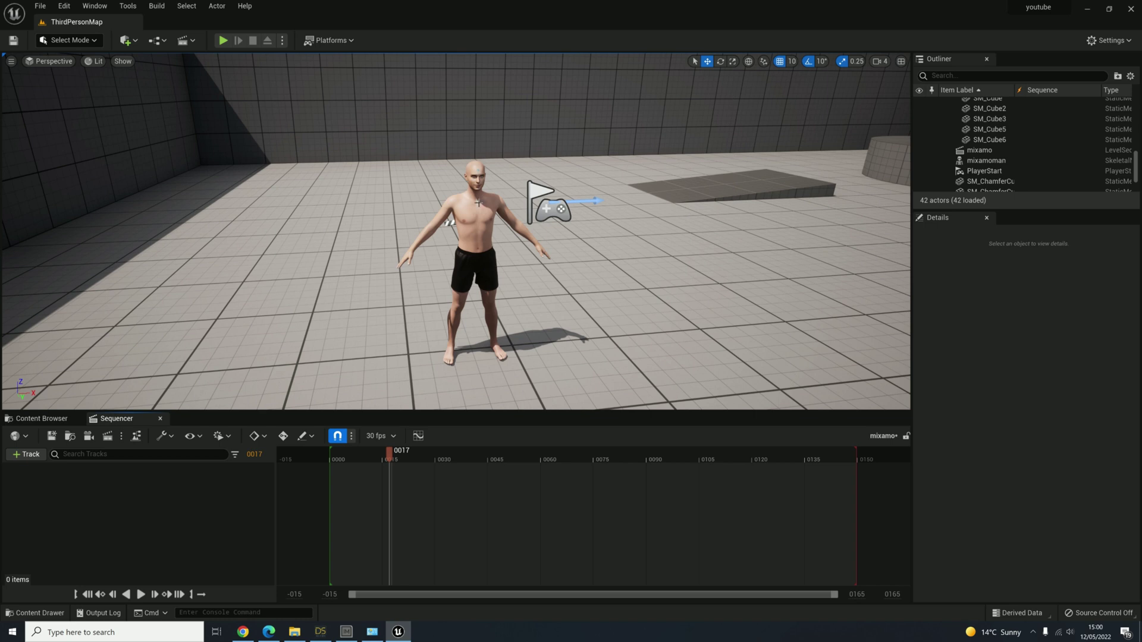
# Add the mixamoman actor to the mixamo sequence as a track and return the playhead to frame 0
pyautogui.click(986, 161)
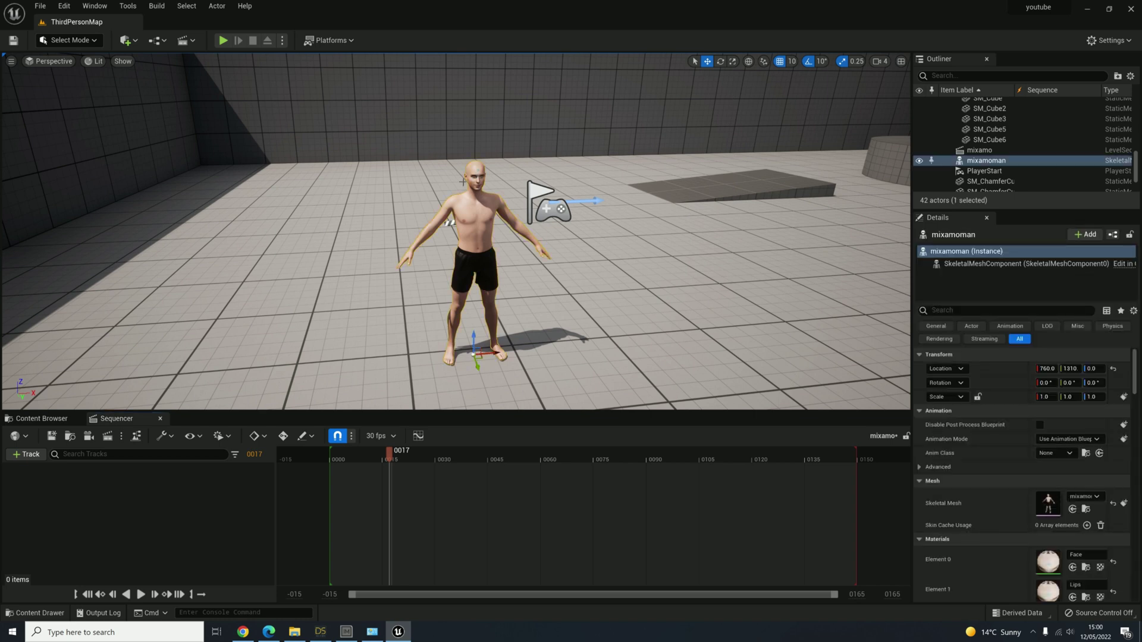
pyautogui.click(20, 456)
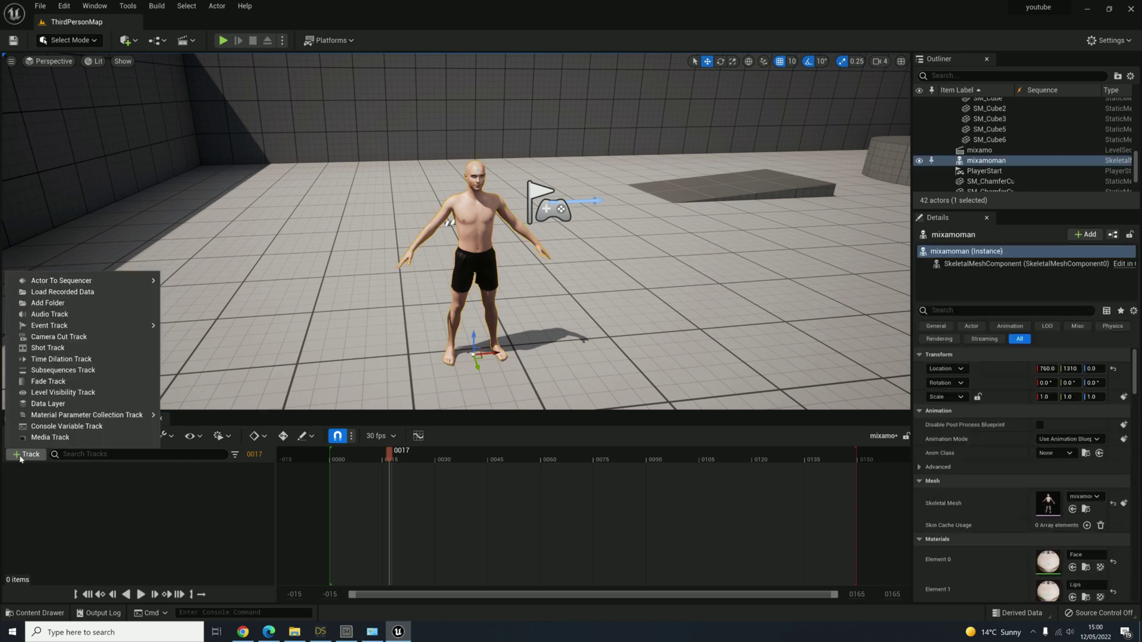
pyautogui.moveTo(67, 284)
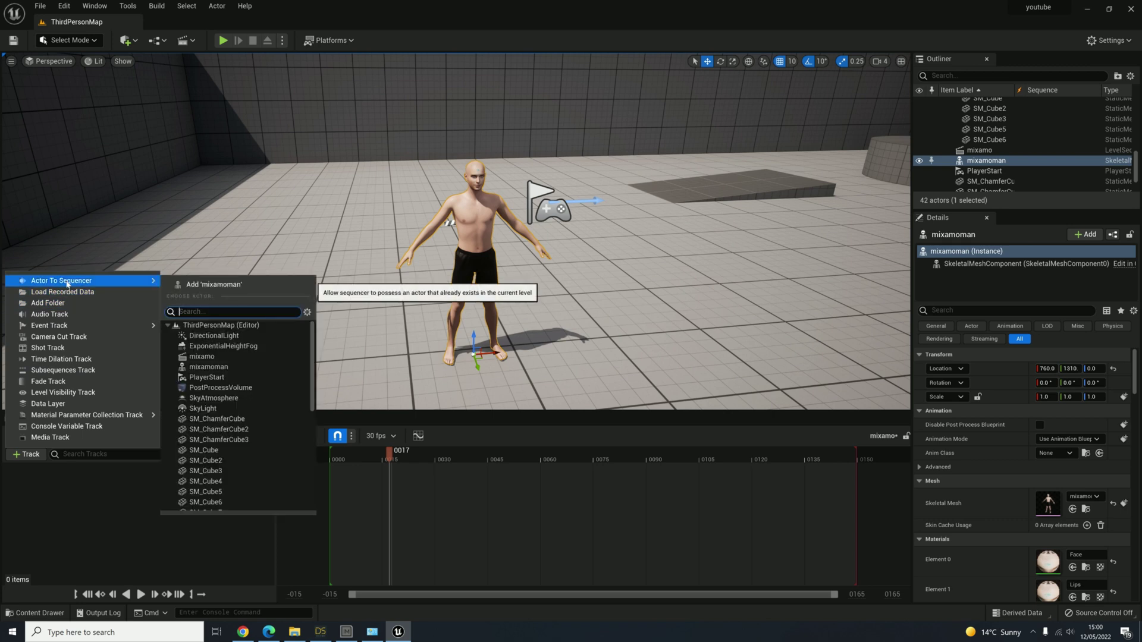
pyautogui.click(215, 285)
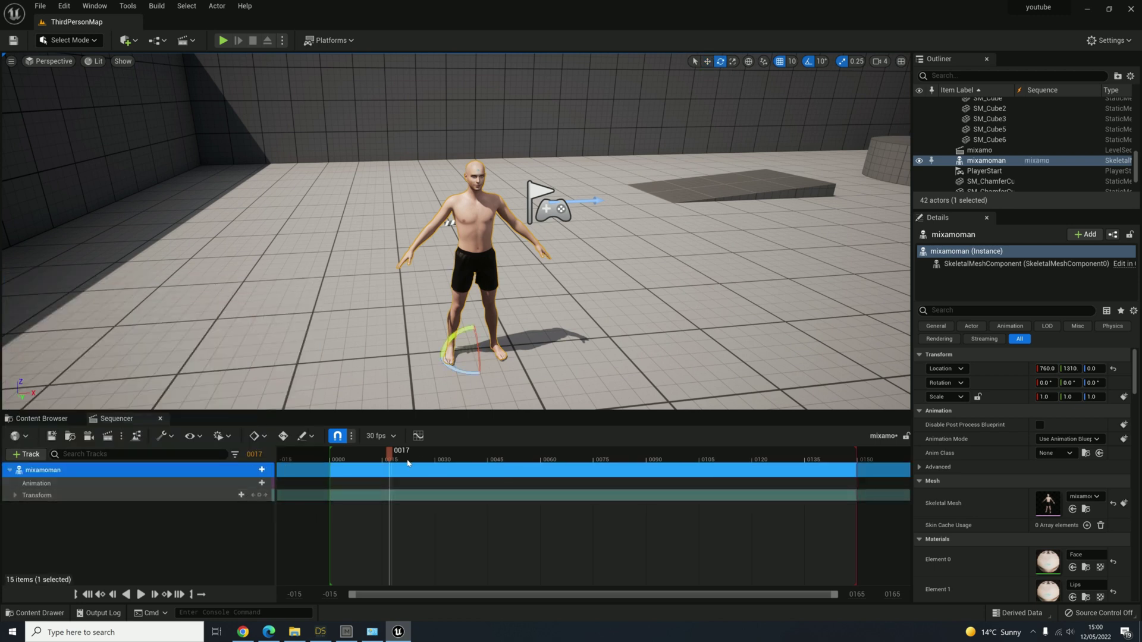
pyautogui.press('space')
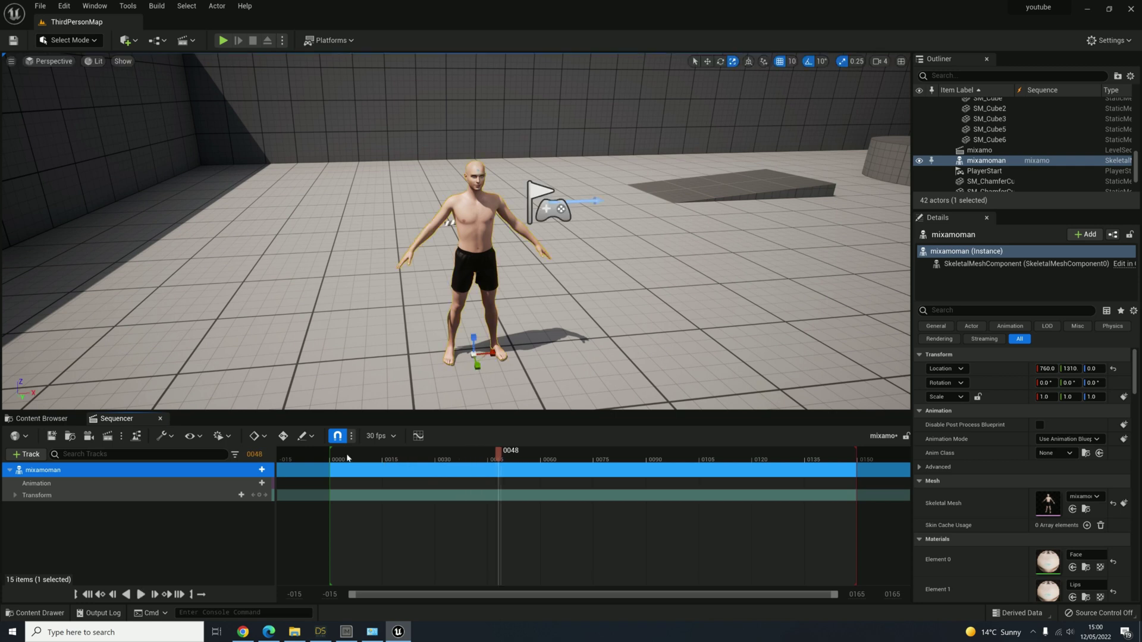
pyautogui.press('space')
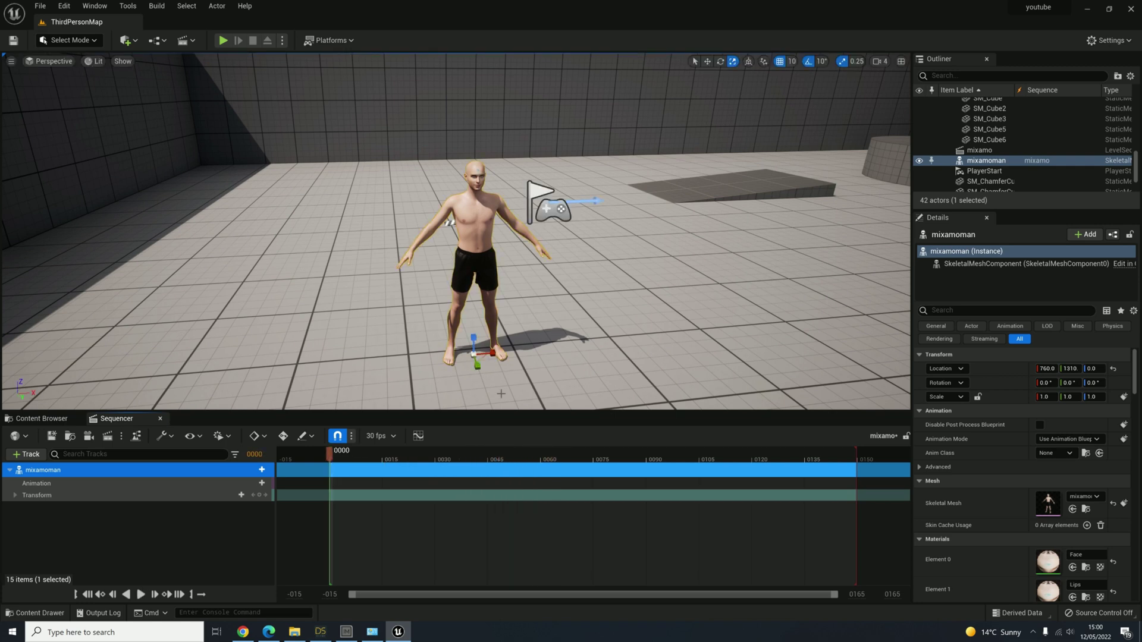
# Switch to Mixamo in the browser and apply the Silly Dancing animation to the character, postponing Unreal's pending autosave
pyautogui.click(249, 636)
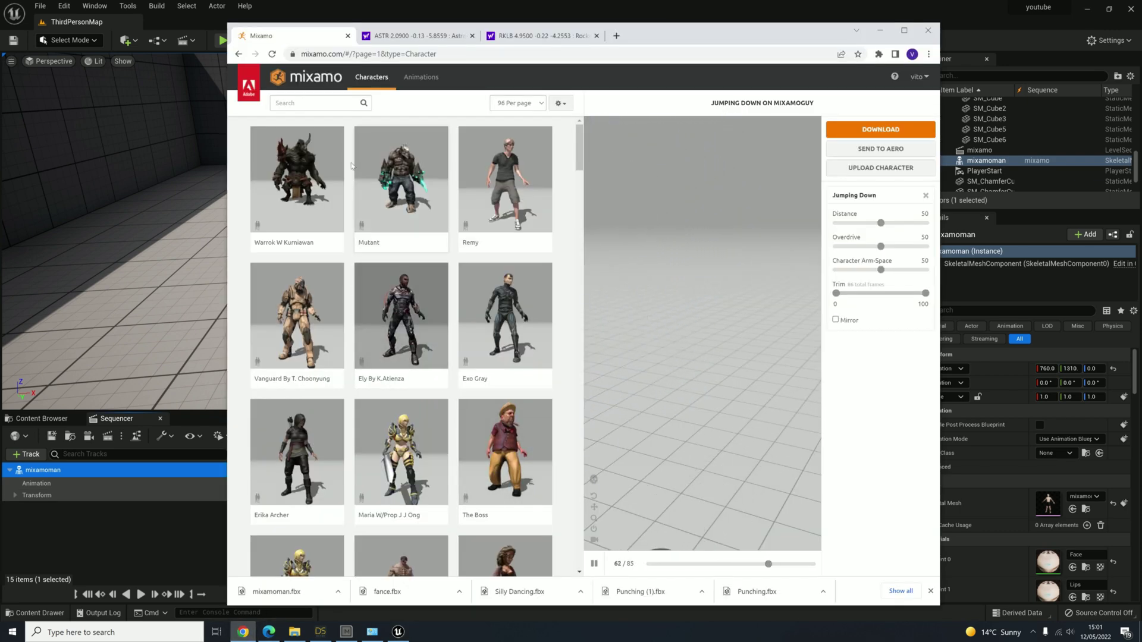
pyautogui.click(410, 83)
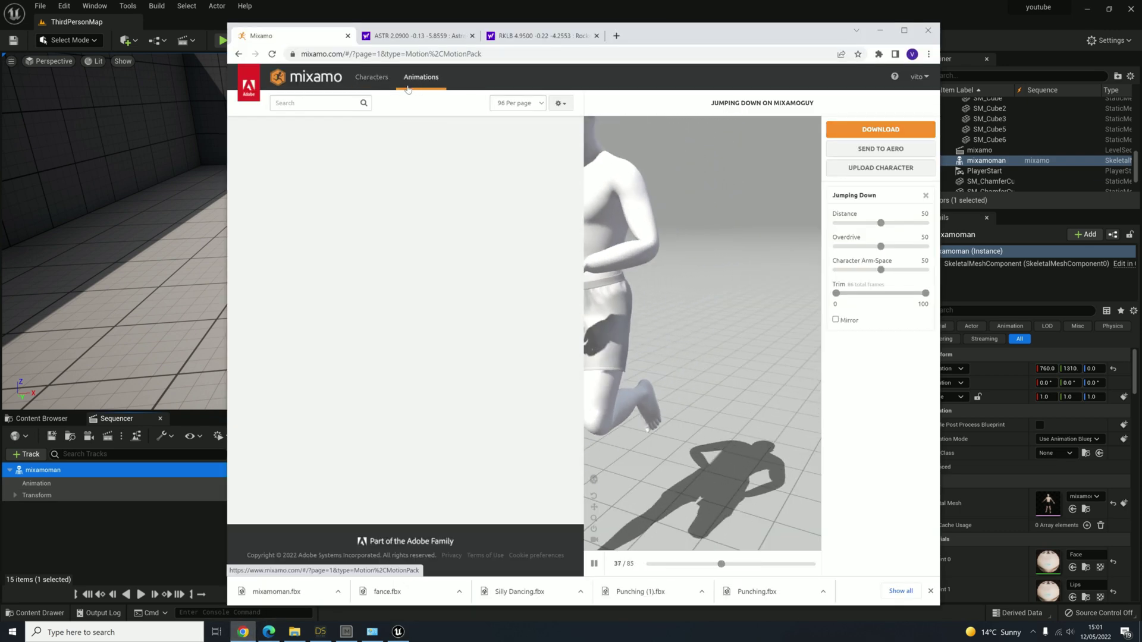
pyautogui.scroll(-1, 488, 277)
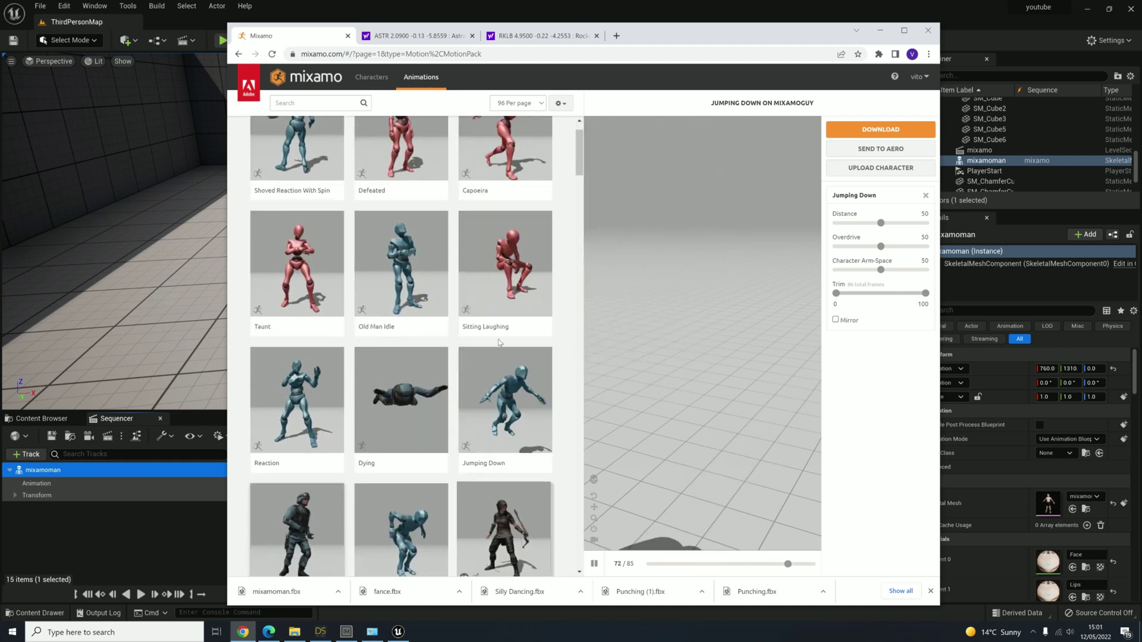
pyautogui.scroll(-5, 498, 343)
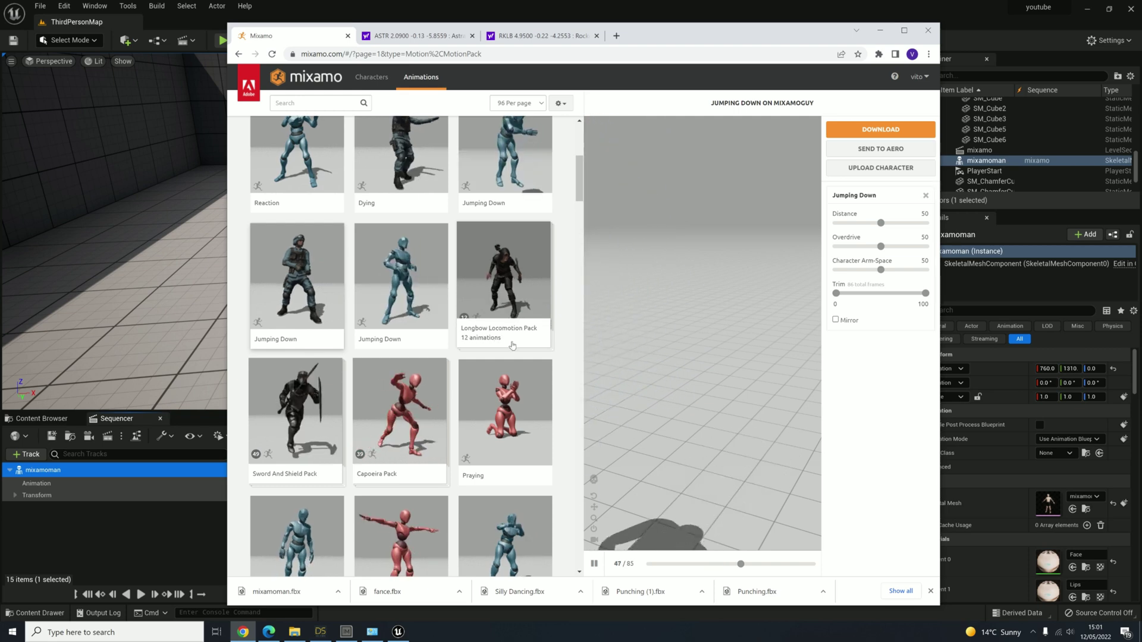
pyautogui.scroll(-3, 512, 346)
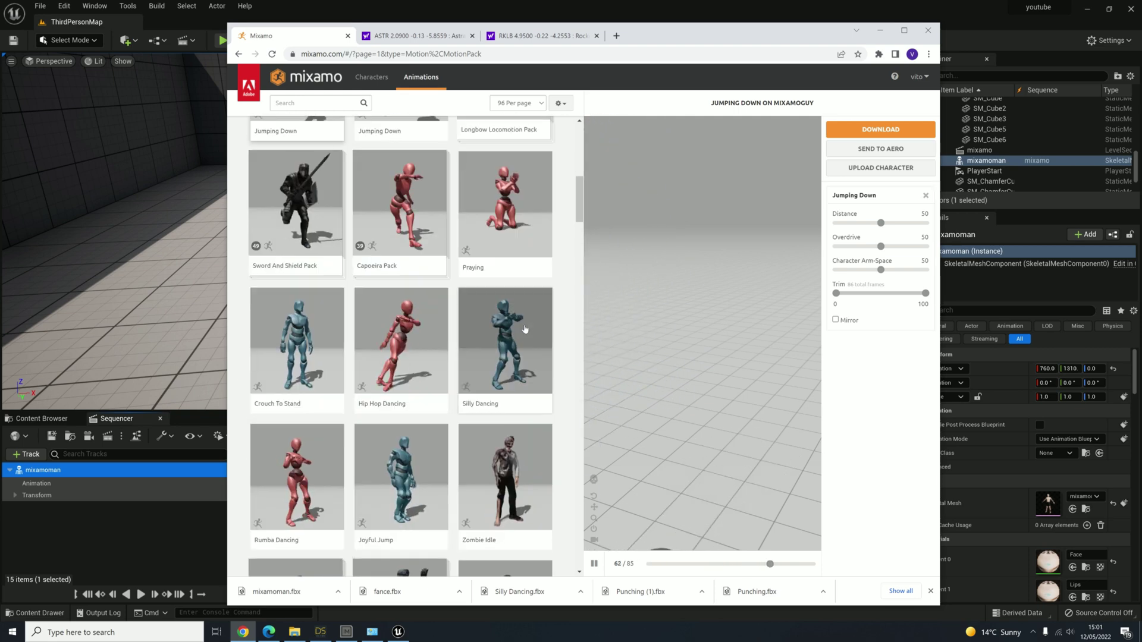
pyautogui.click(543, 300)
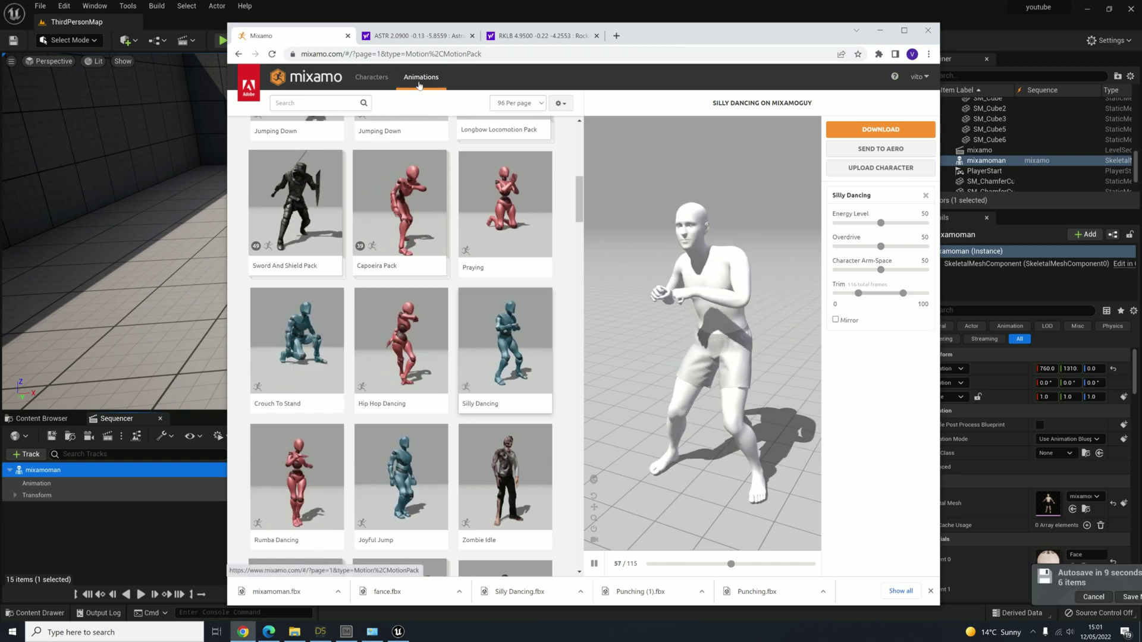
pyautogui.click(495, 333)
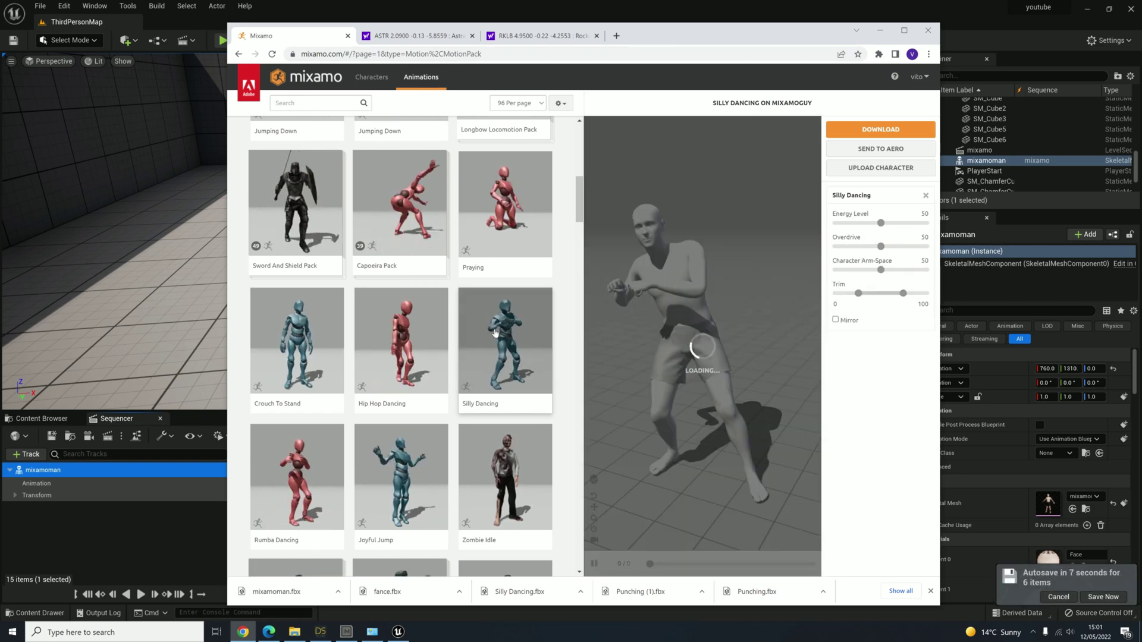
pyautogui.click(1057, 597)
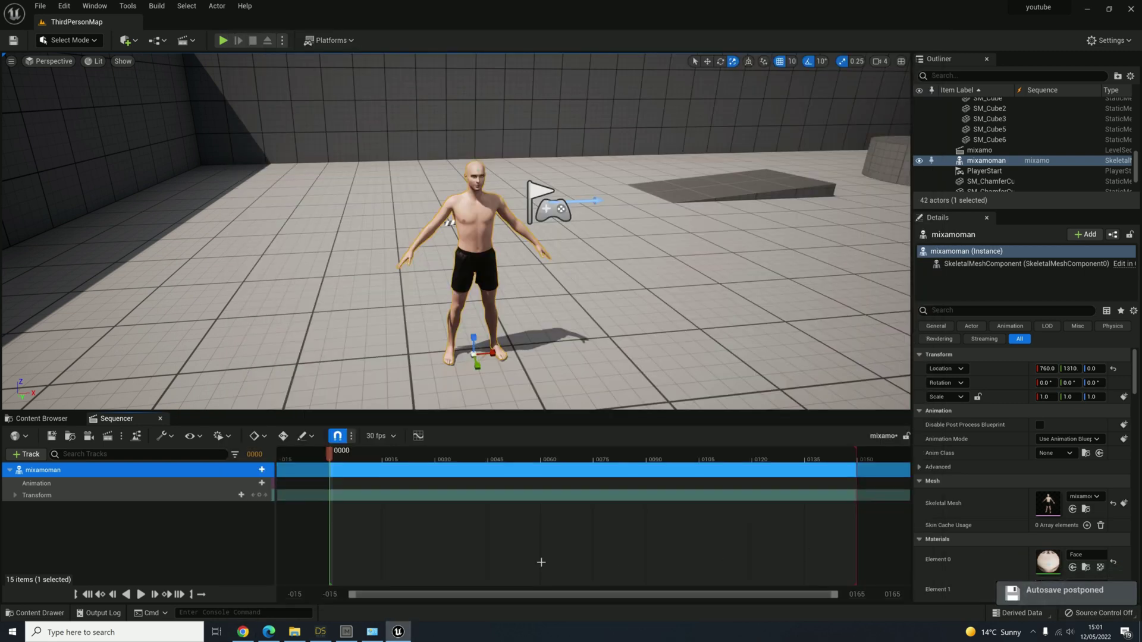
pyautogui.click(240, 638)
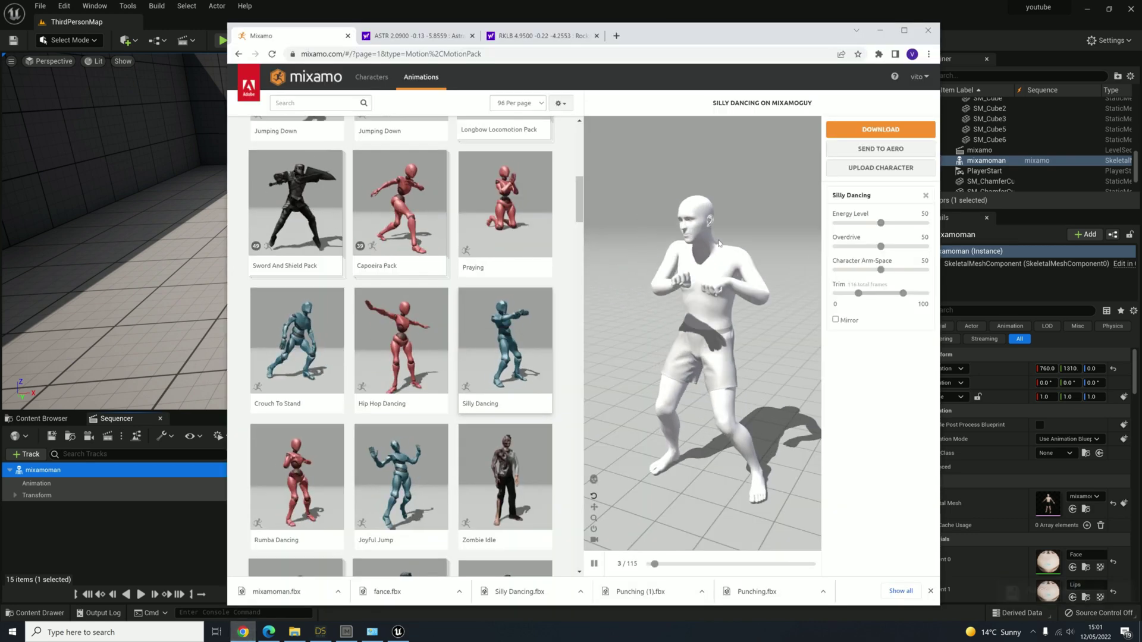
# Download Silly Dancing as FBX Binary without skin, 30 frames per second and no keyframe reduction, saved as silly in the characters folder
pyautogui.click(880, 129)
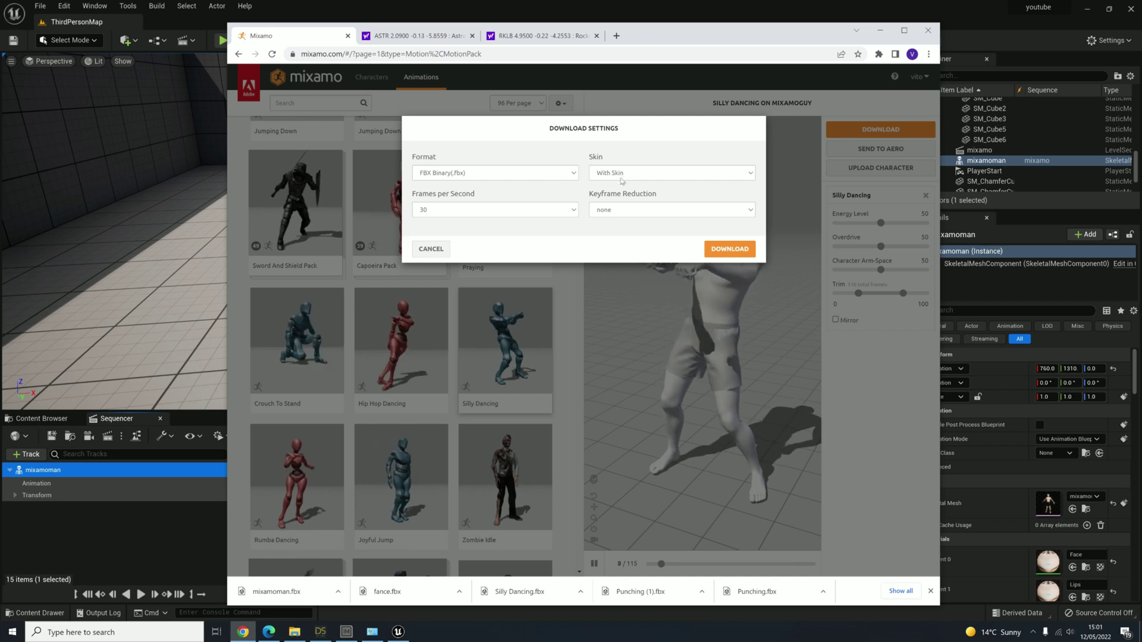
pyautogui.click(614, 174)
pyautogui.click(615, 189)
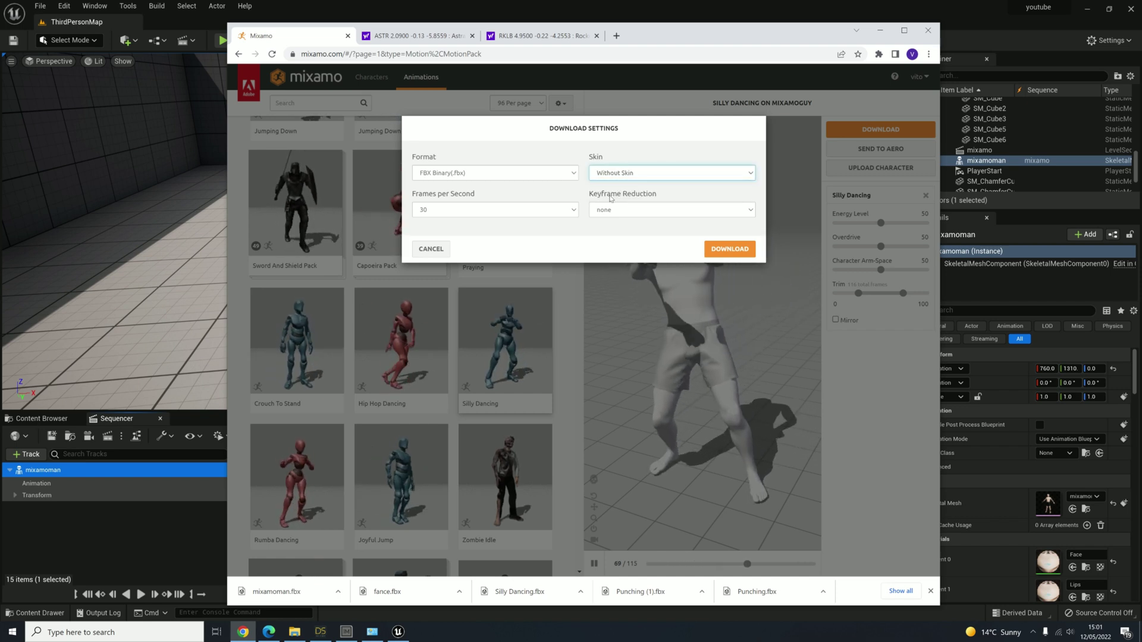
pyautogui.click(446, 209)
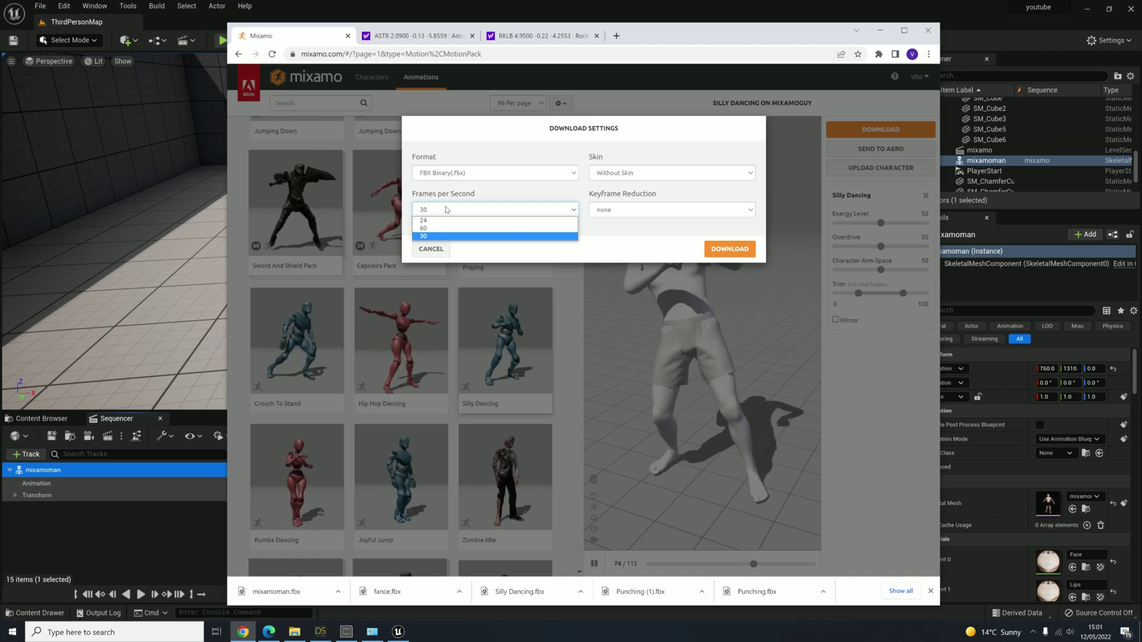
pyautogui.click(452, 236)
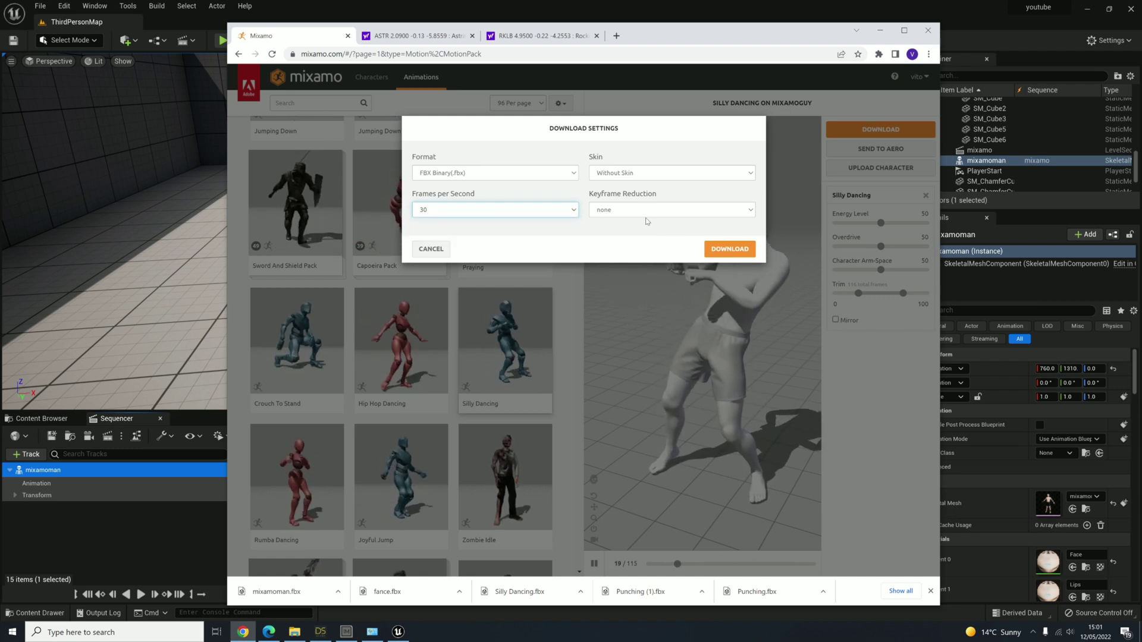
pyautogui.click(737, 251)
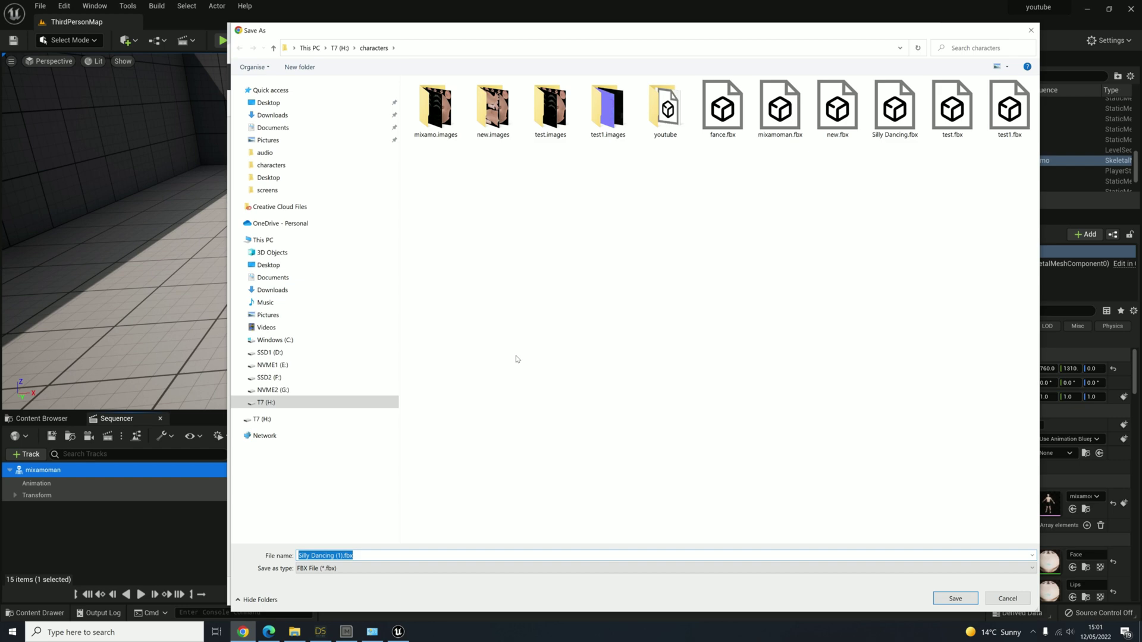
pyautogui.write('silly')
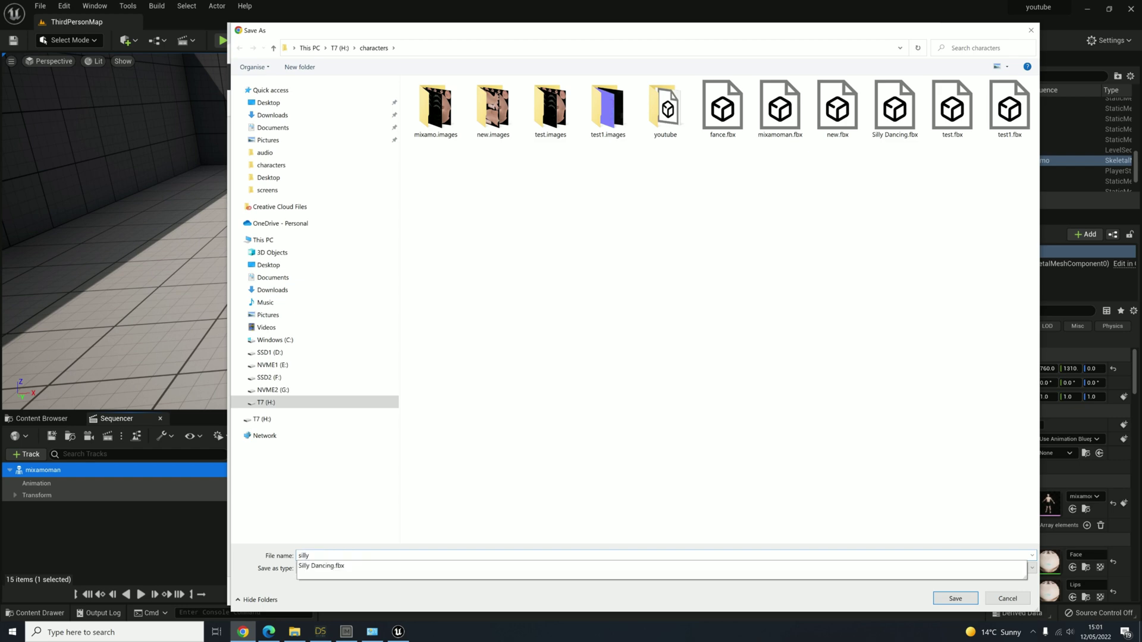
pyautogui.press('Return')
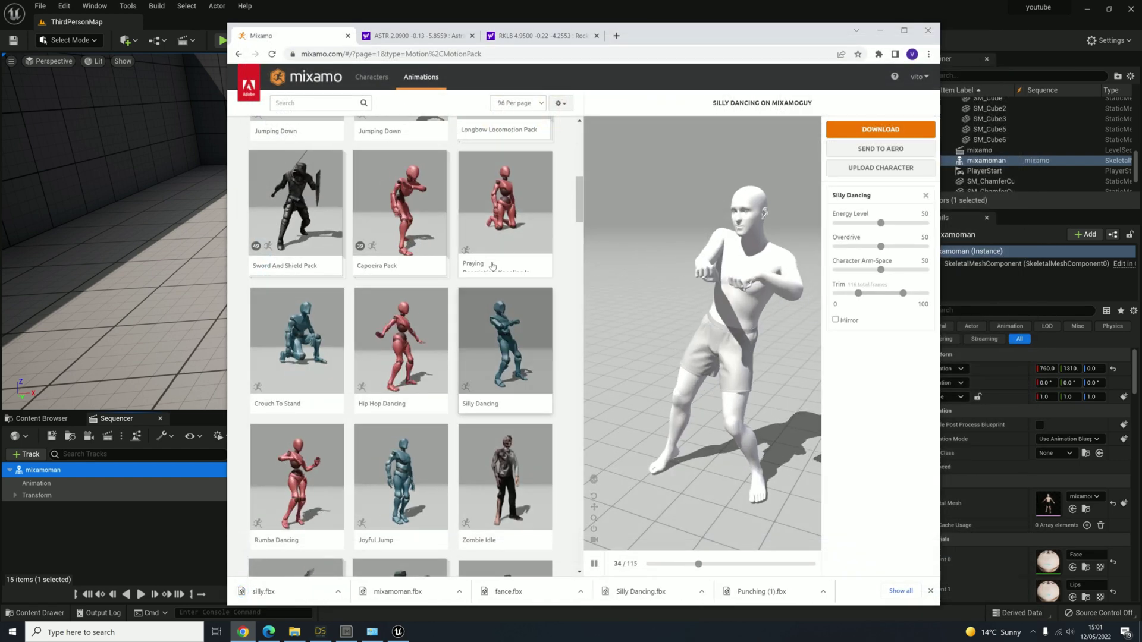
# Switch back to Unreal Engine and import silly.fbx into the Content folder using mixamoman_Skeleton as its skeleton
pyautogui.click(338, 591)
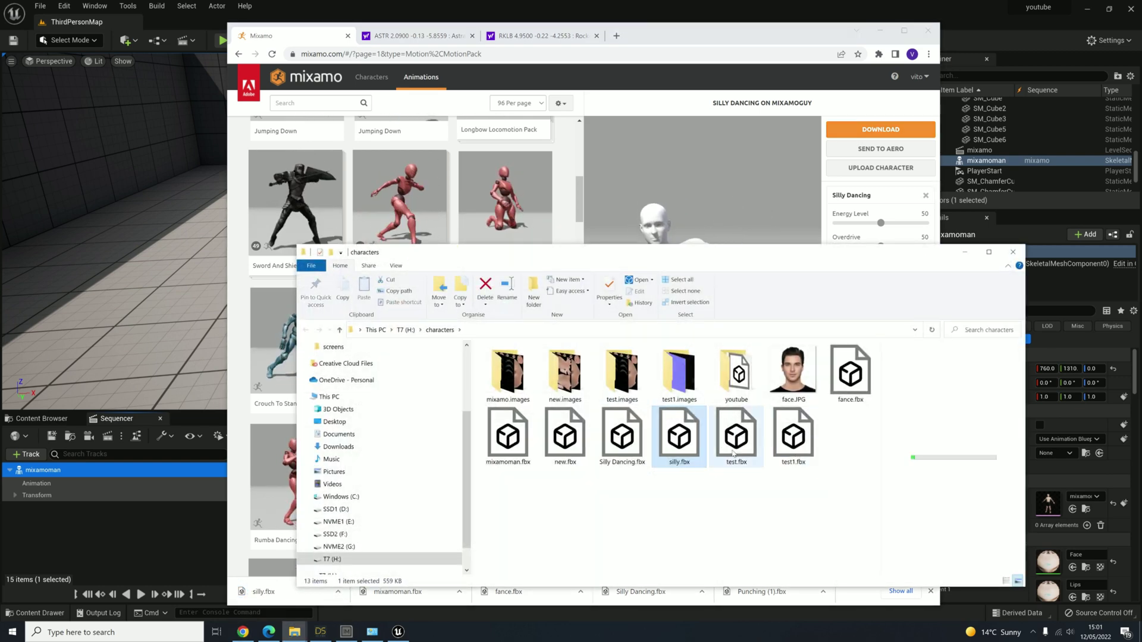
pyautogui.click(159, 531)
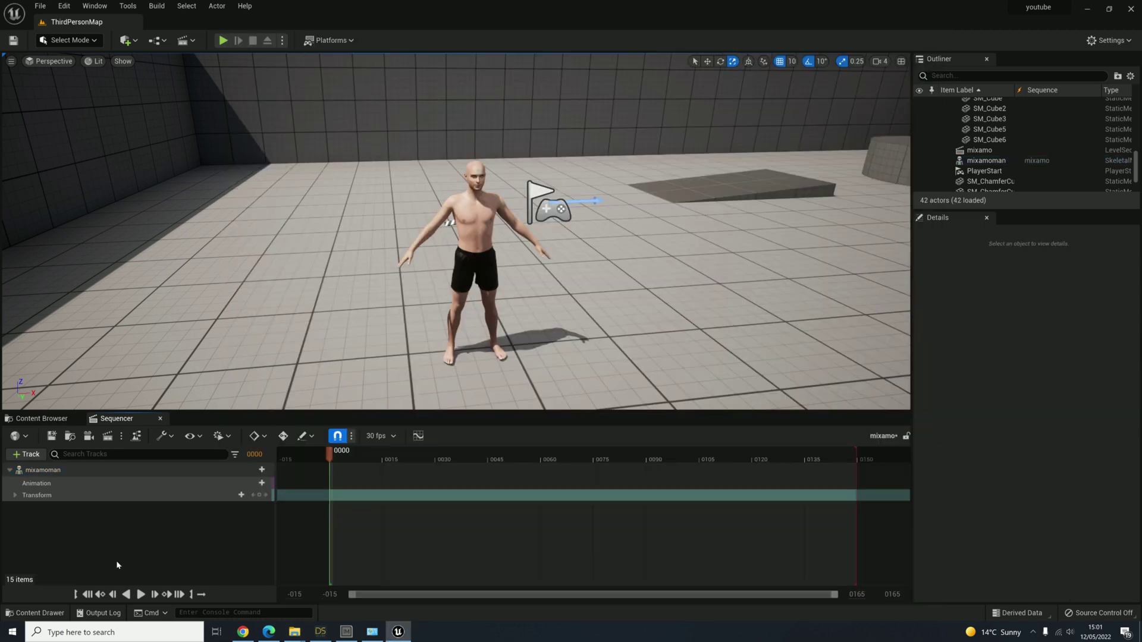
pyautogui.click(38, 616)
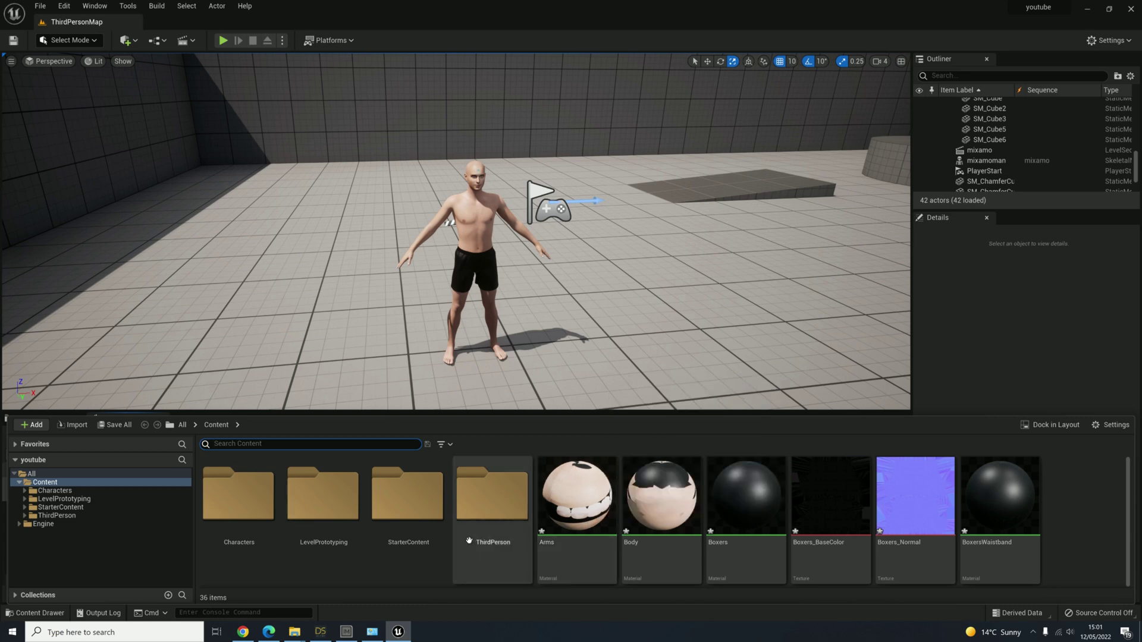
pyautogui.keyDown('ctrl'); pyautogui.scroll(-3, 528, 538); pyautogui.keyUp('ctrl')
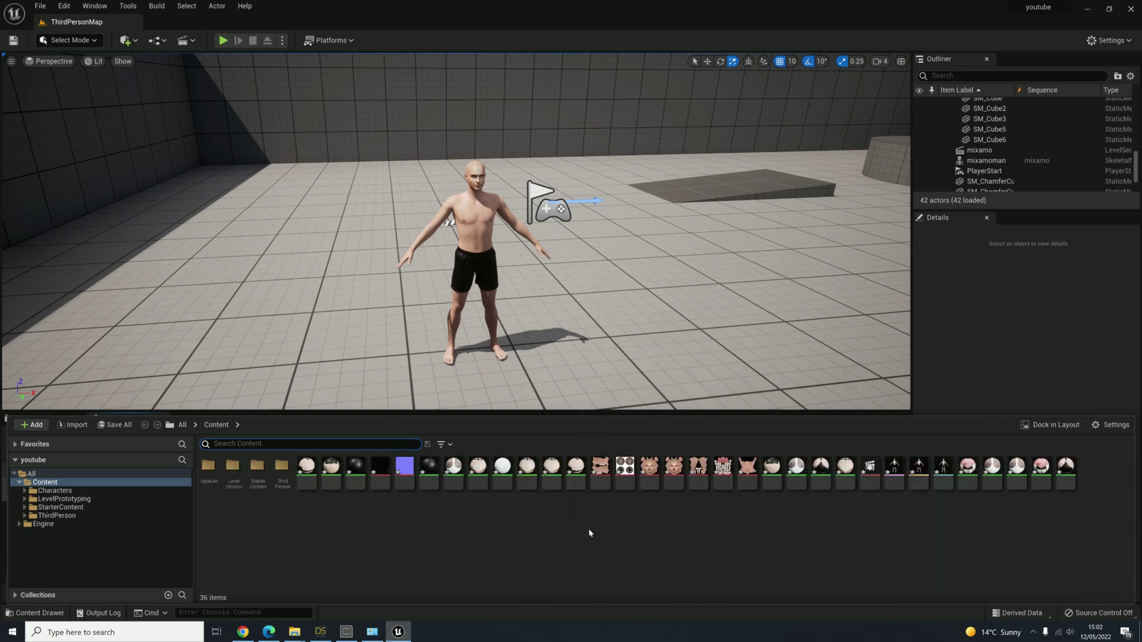
pyautogui.keyDown('ctrl'); pyautogui.scroll(1, 587, 528); pyautogui.keyUp('ctrl')
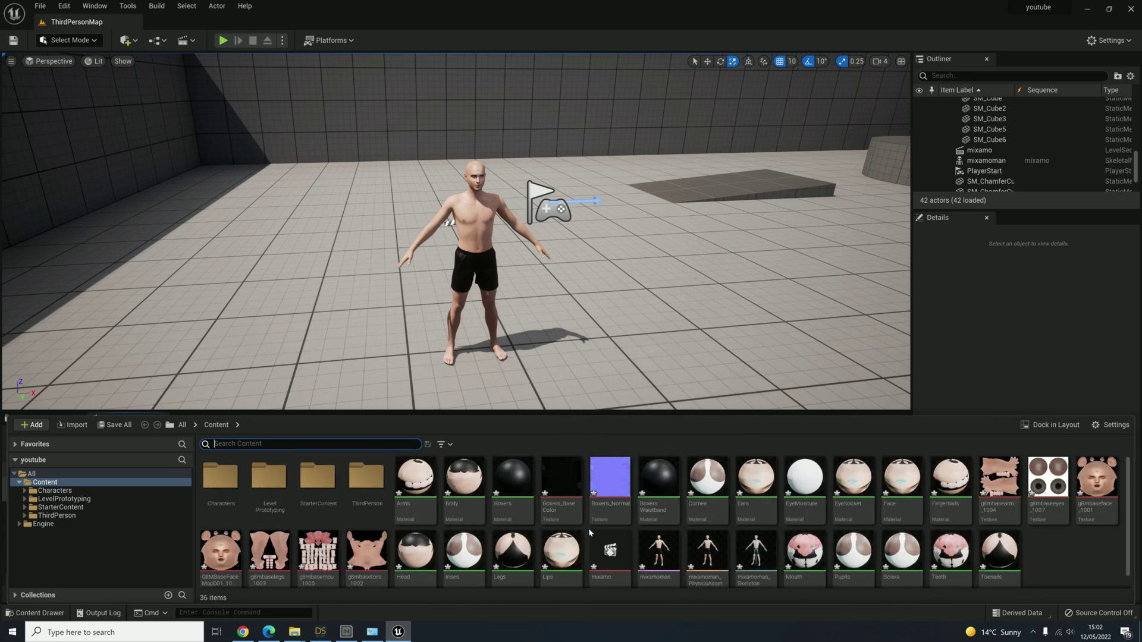
pyautogui.rightClick(1050, 552)
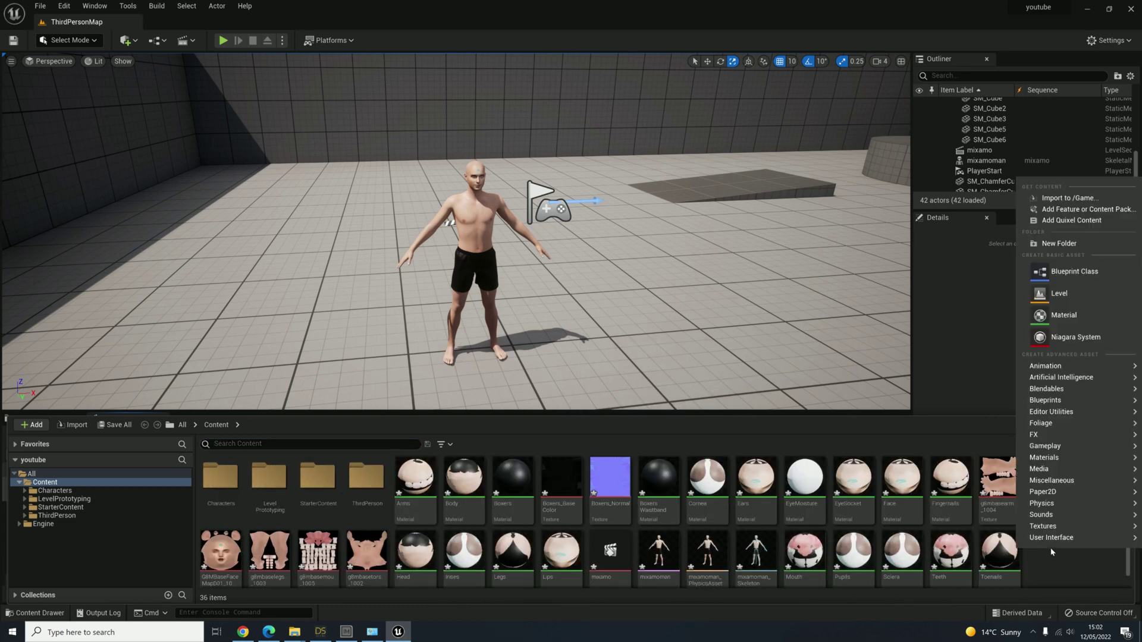
pyautogui.click(1092, 196)
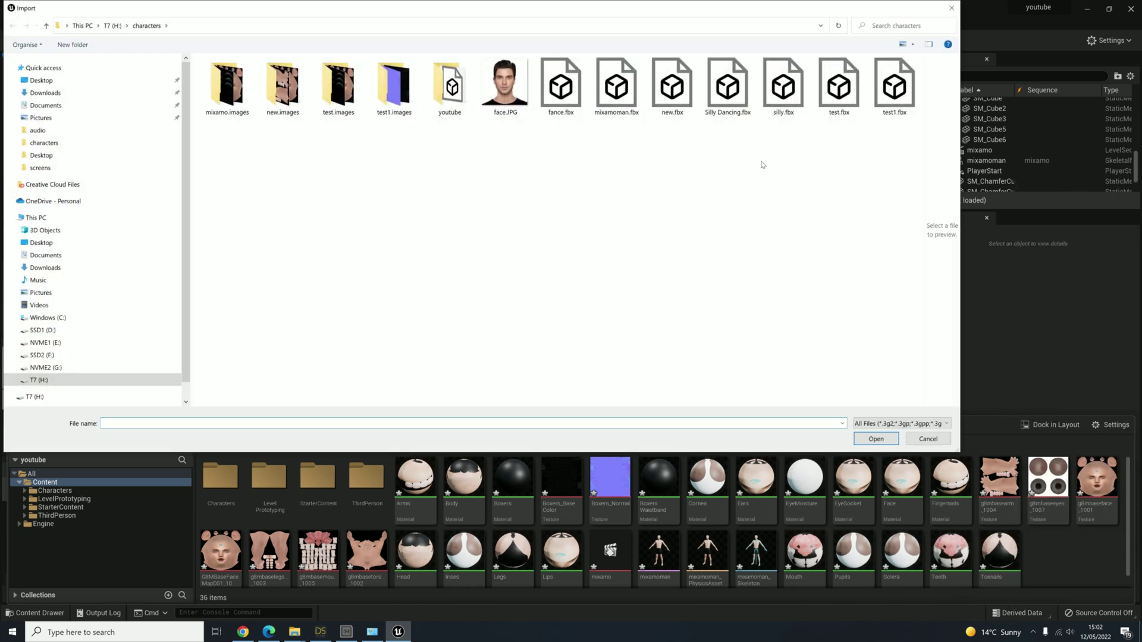
pyautogui.doubleClick(796, 89)
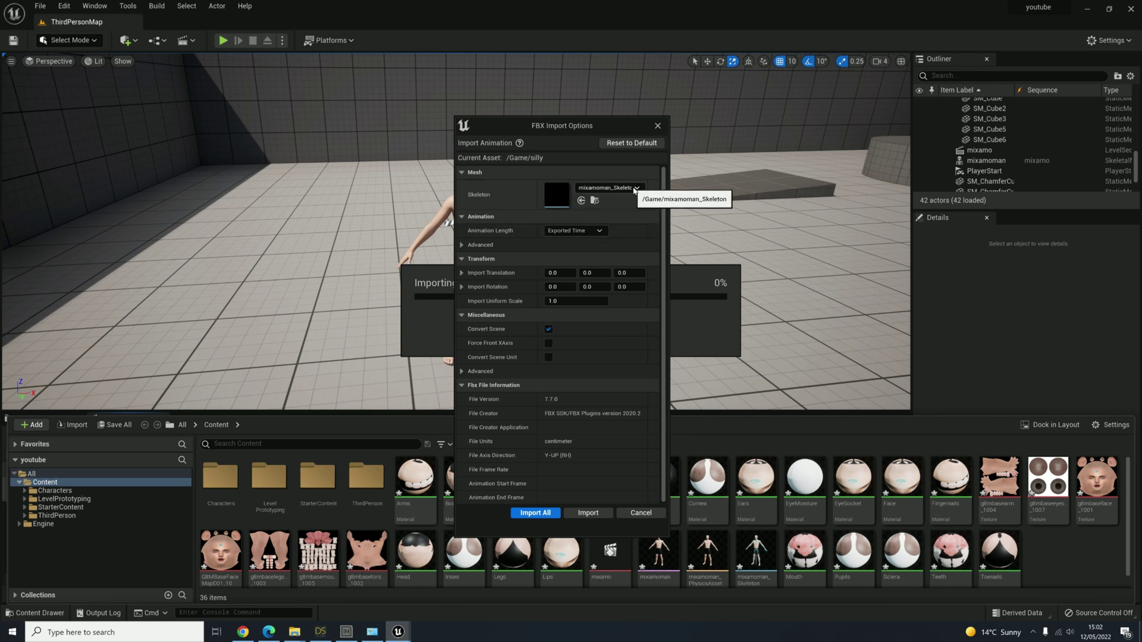
pyautogui.click(588, 513)
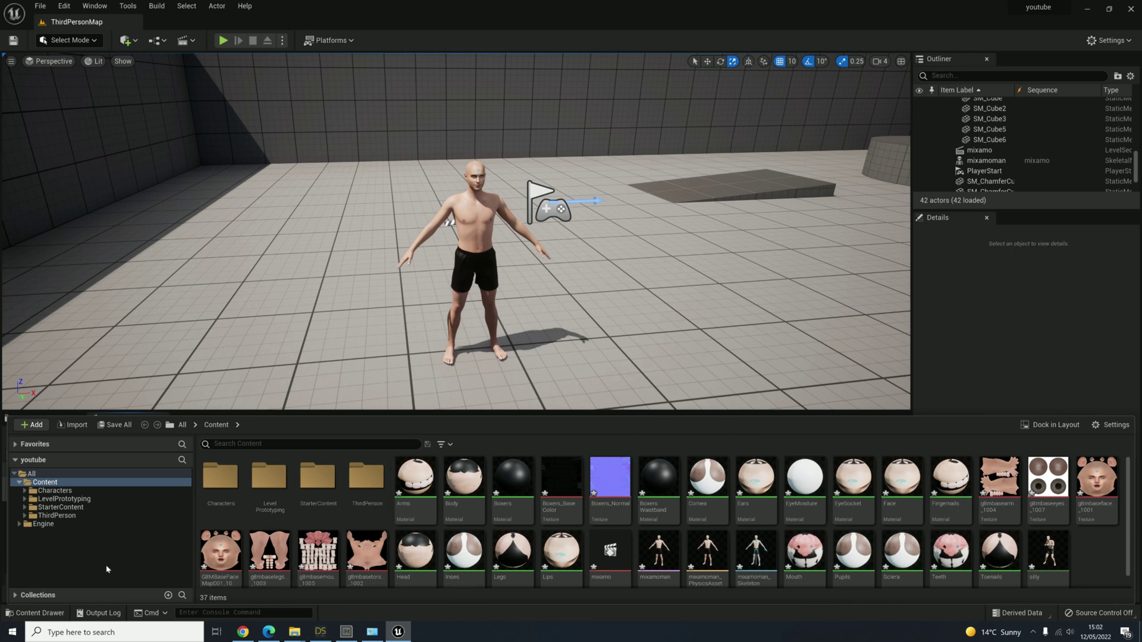
# Return to the mixamo sequence and add the silly animation to the mixamoman Animation track at frame 0
pyautogui.click(43, 616)
pyautogui.click(43, 616)
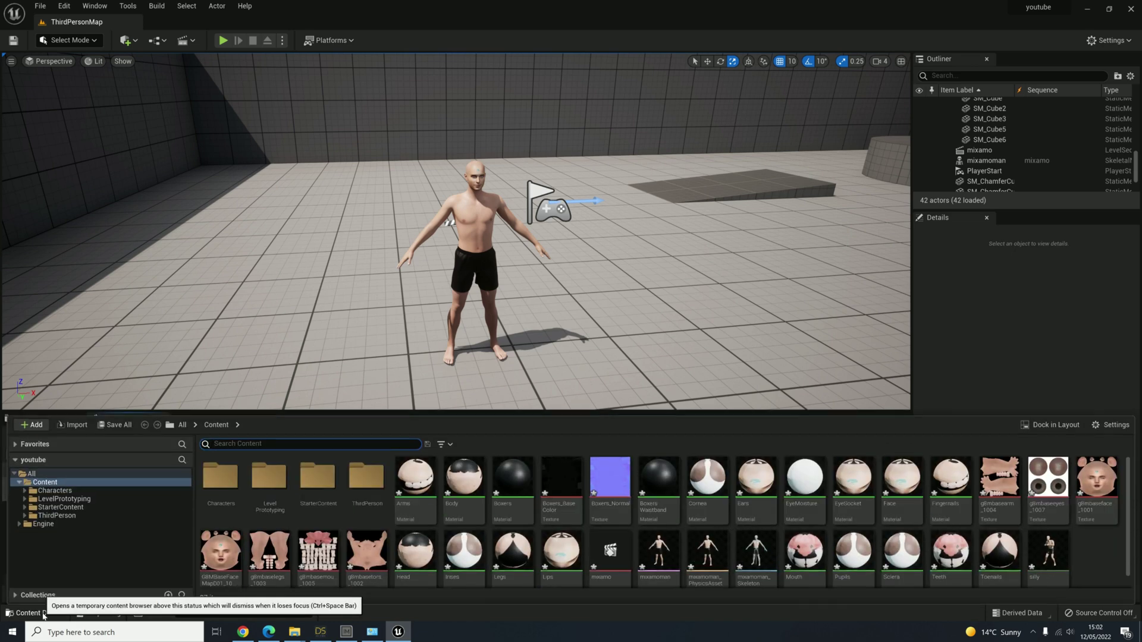
pyautogui.click(42, 616)
pyautogui.click(43, 616)
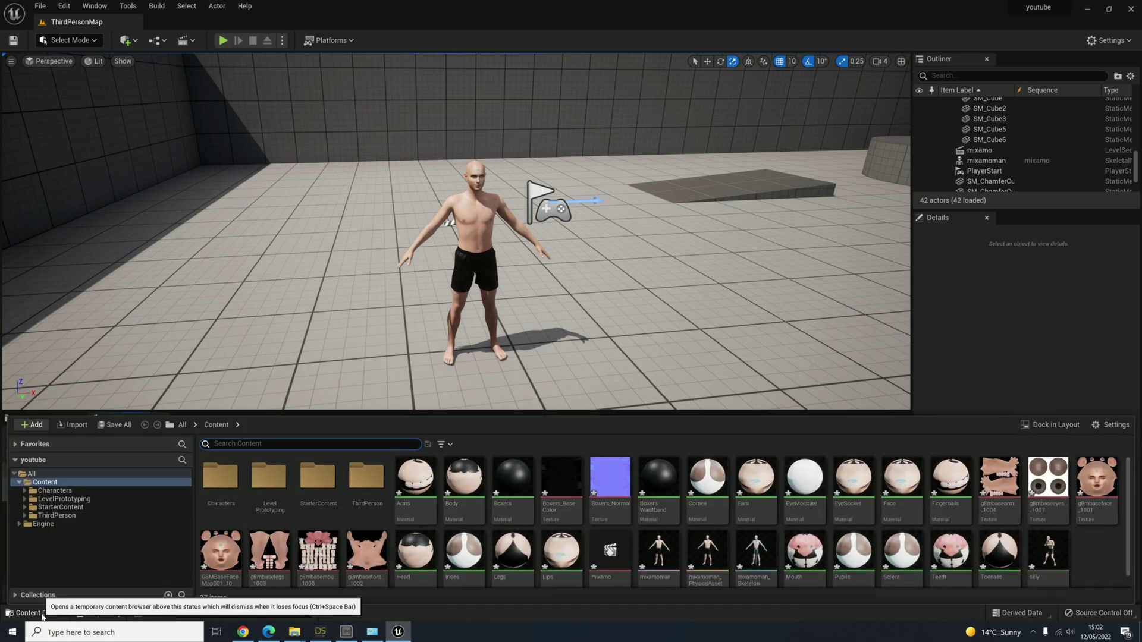
pyautogui.click(43, 616)
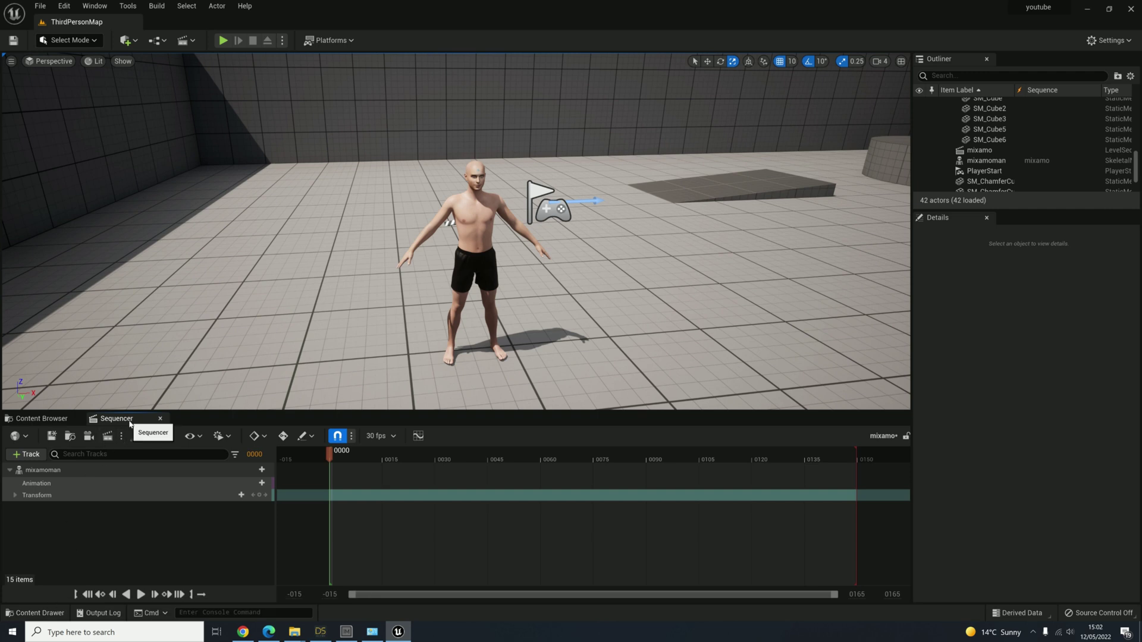
pyautogui.click(261, 483)
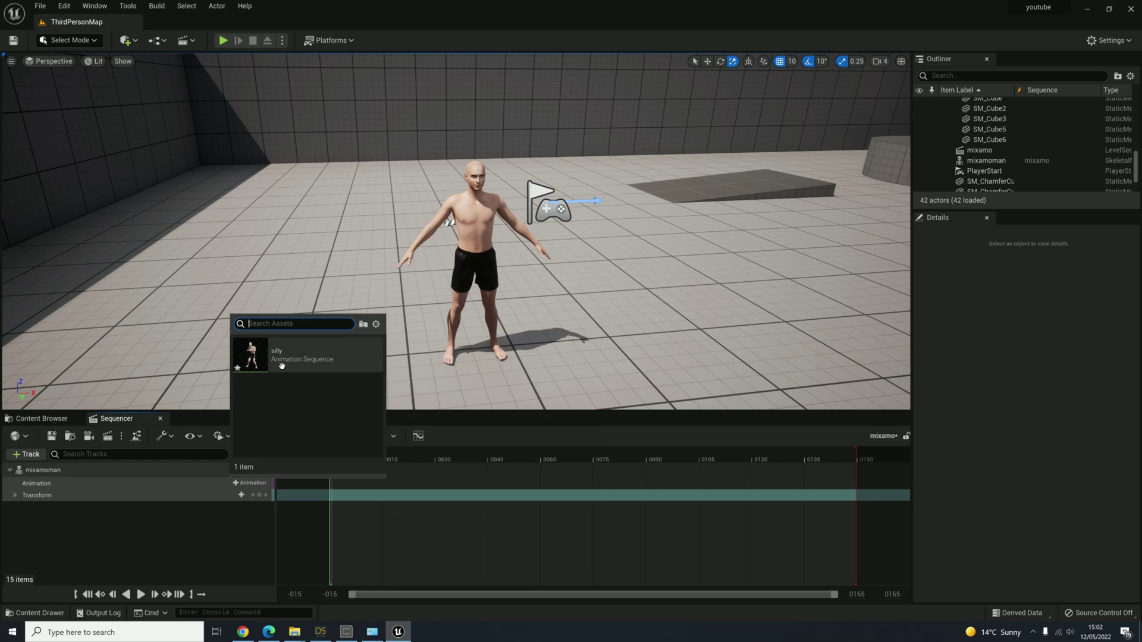
pyautogui.click(298, 354)
pyautogui.click(317, 395)
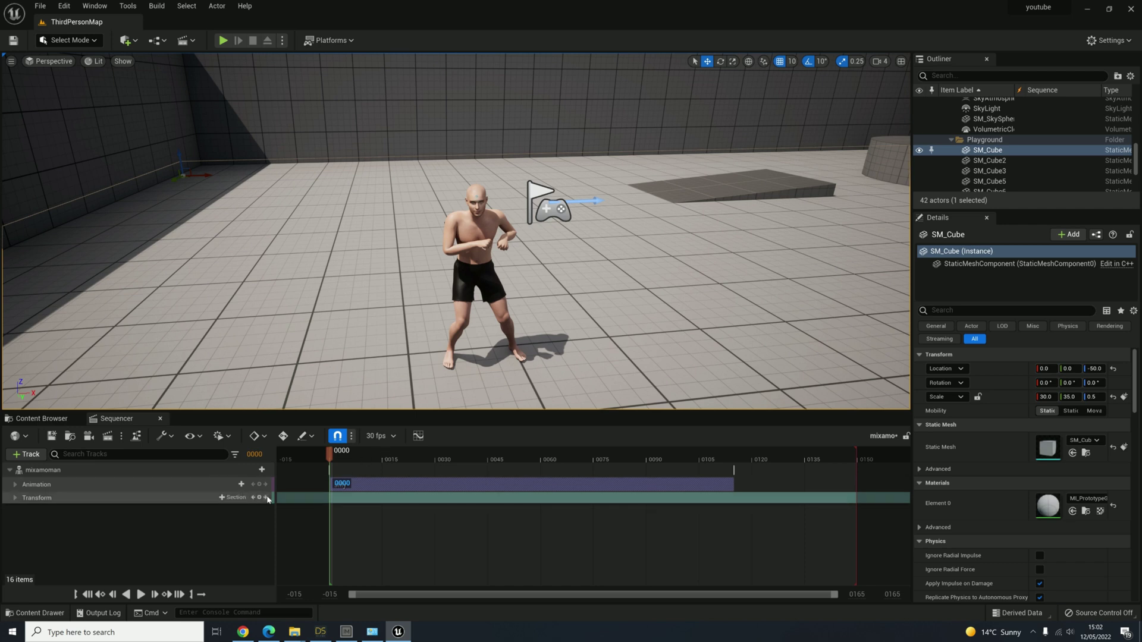
# Play the mixamo sequence to preview the silly animation, and replay it from about frame 11
pyautogui.press('space')
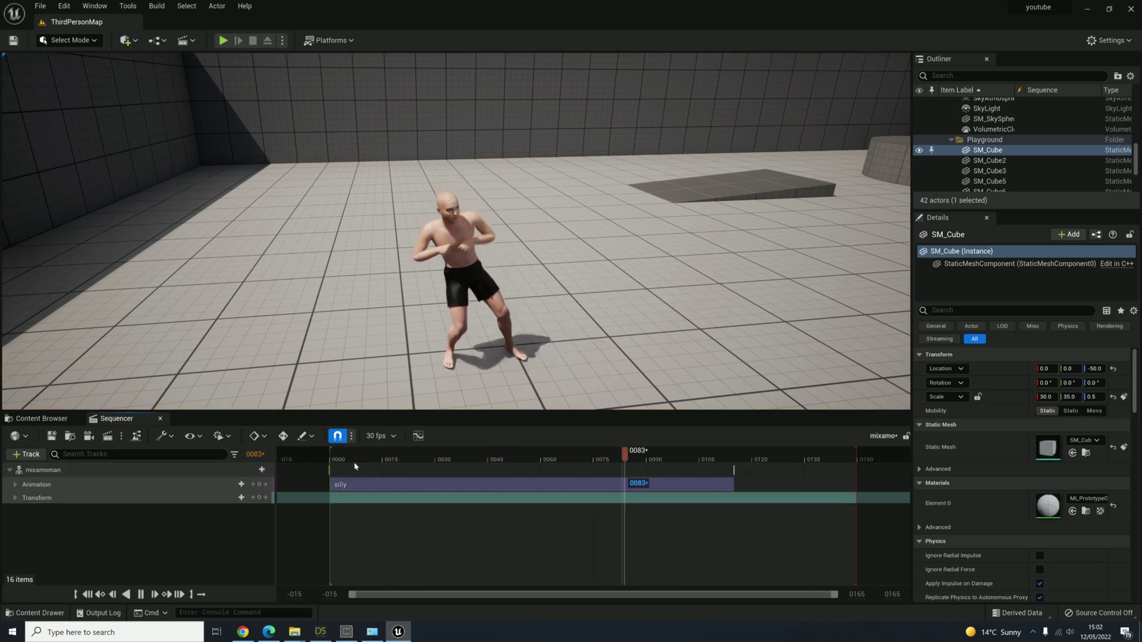
pyautogui.press('space')
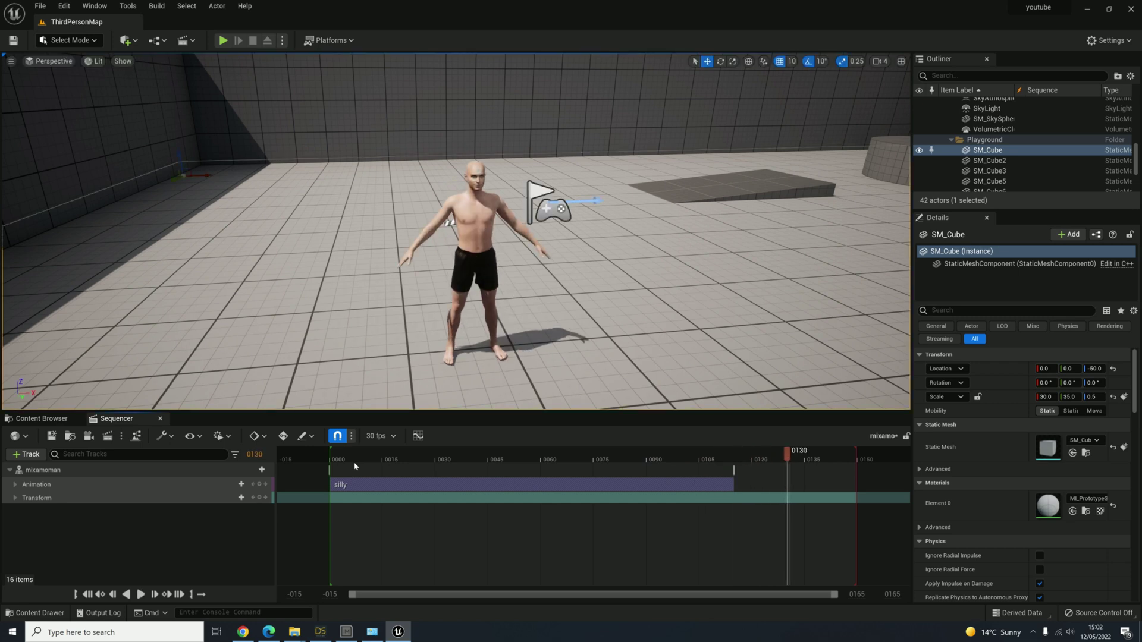
pyautogui.click(371, 458)
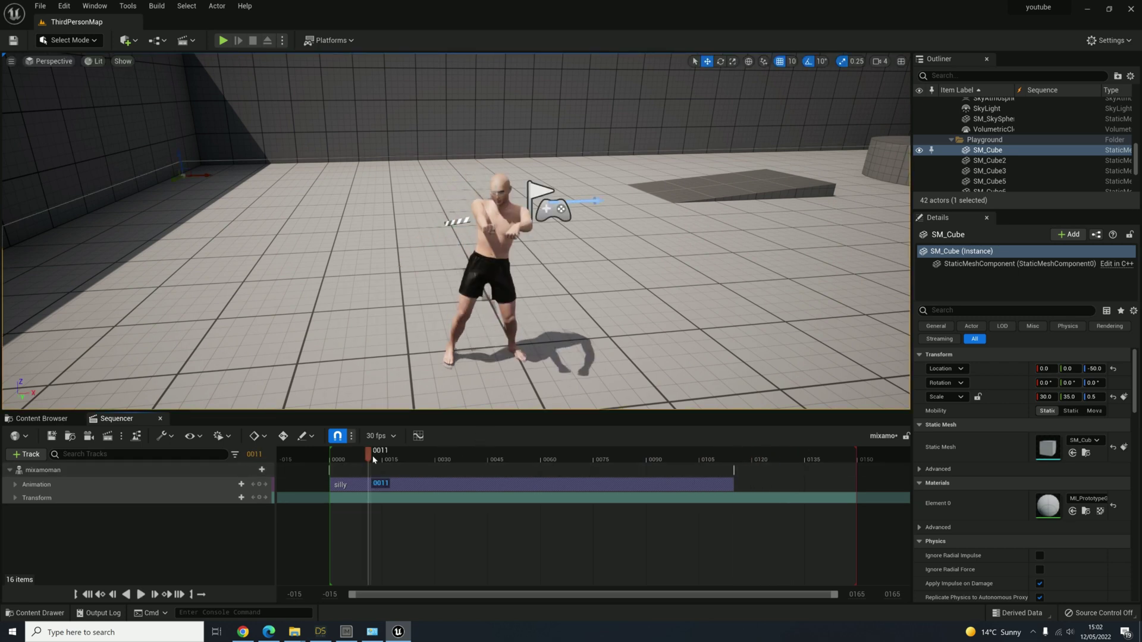
pyautogui.press('space')
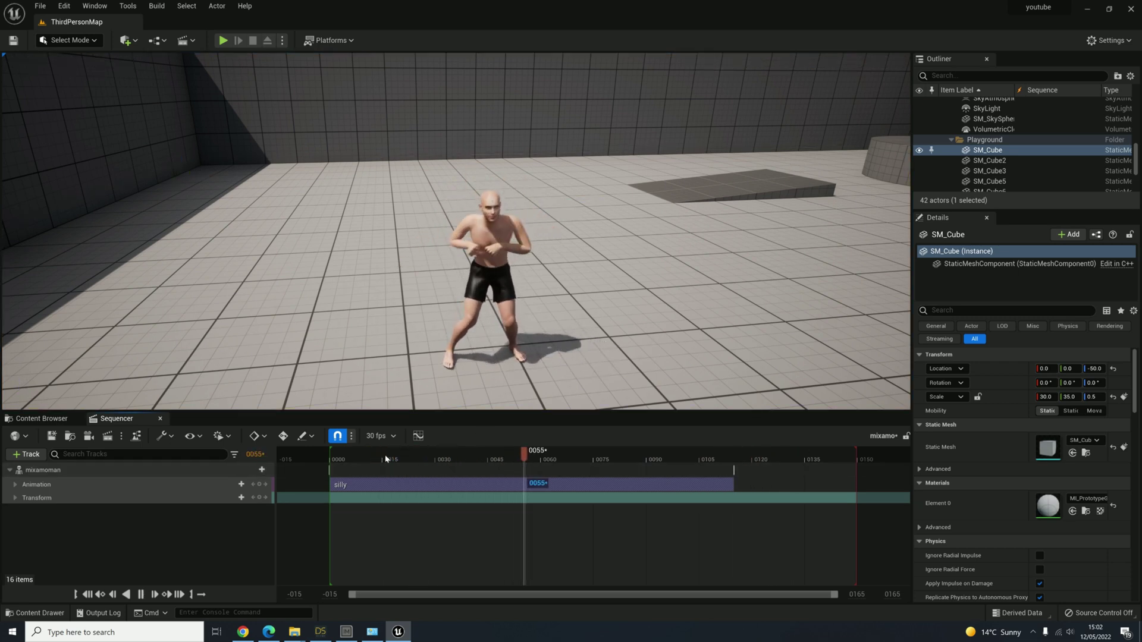